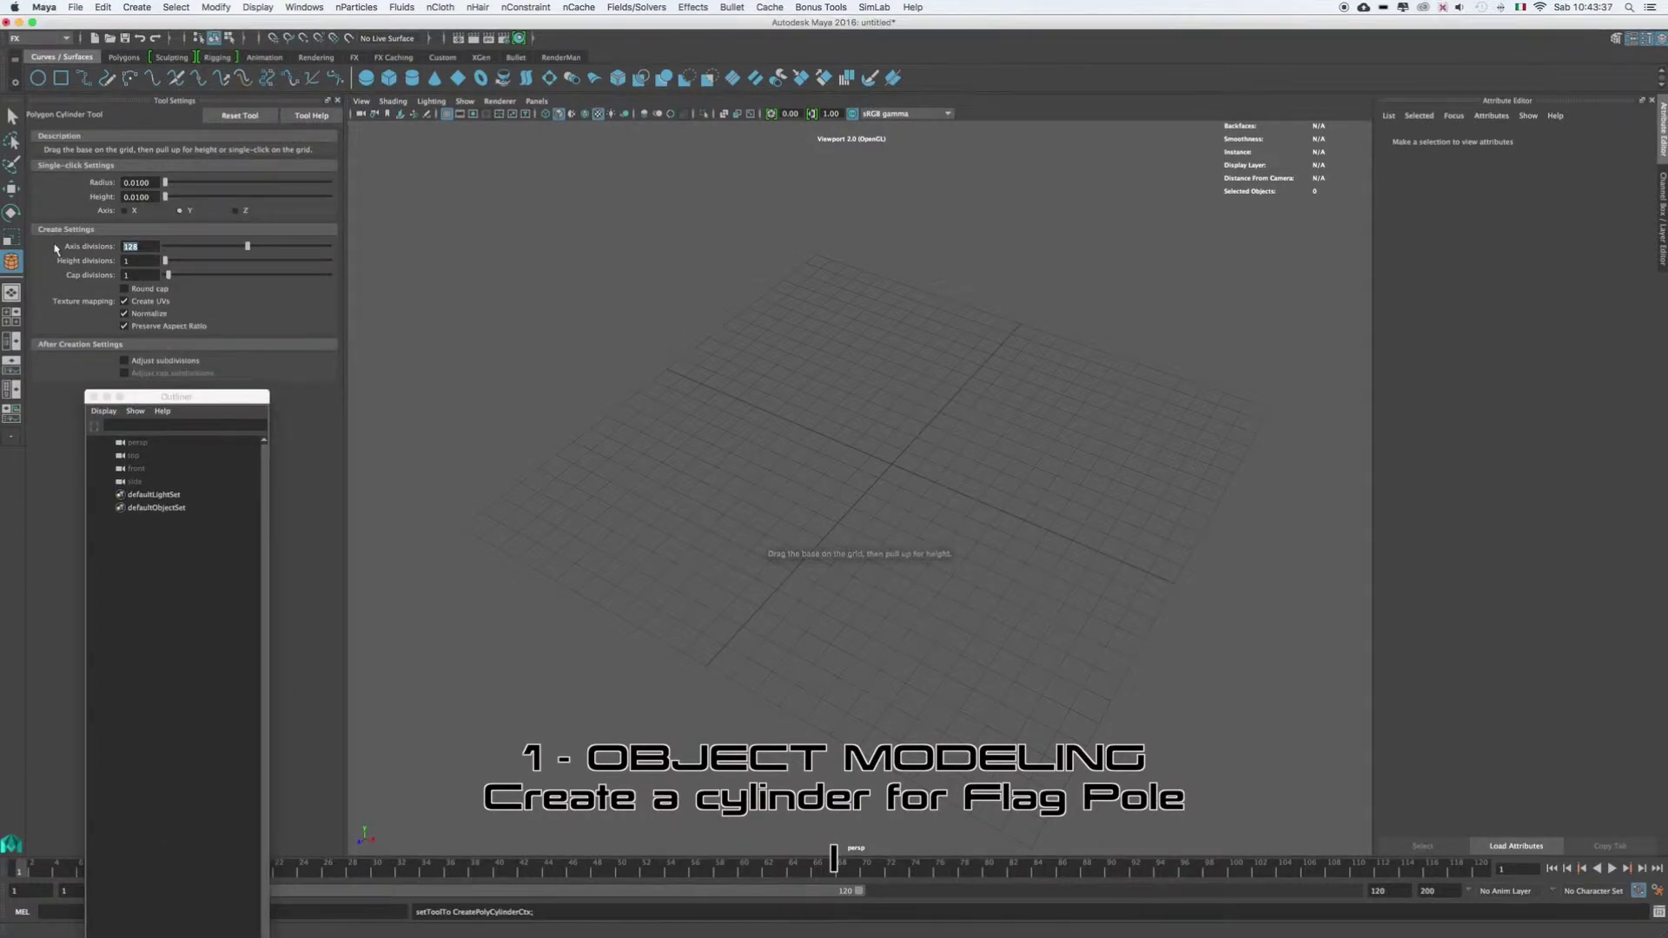
Step: Create a tall, thin polygon cylinder with 48 axis divisions at the grid centre as the flag pole
left_click(895, 467)
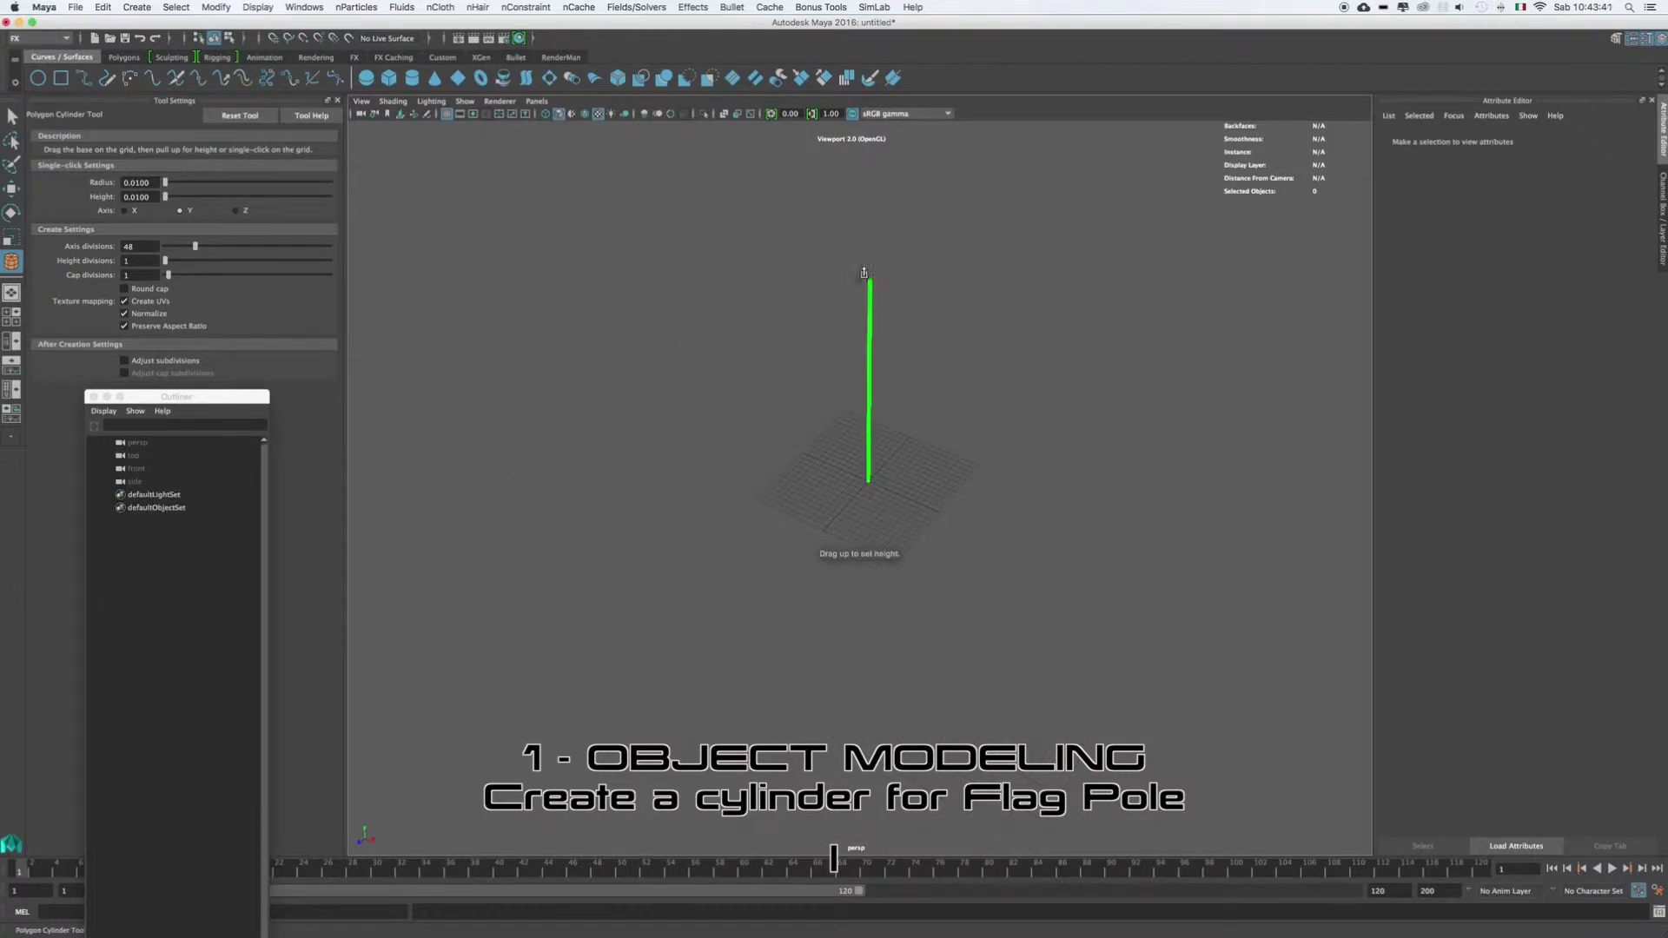
left_click_drag(854, 258, 854, 255)
scroll(894, 324, "up", 6)
middle_click_drag(927, 409, 880, 600, "alt")
left_click(506, 206)
Step: Create a polygon plane for the flag on the grid, 14 units wide with 40 width and 23 height divisions
left_click(137, 6)
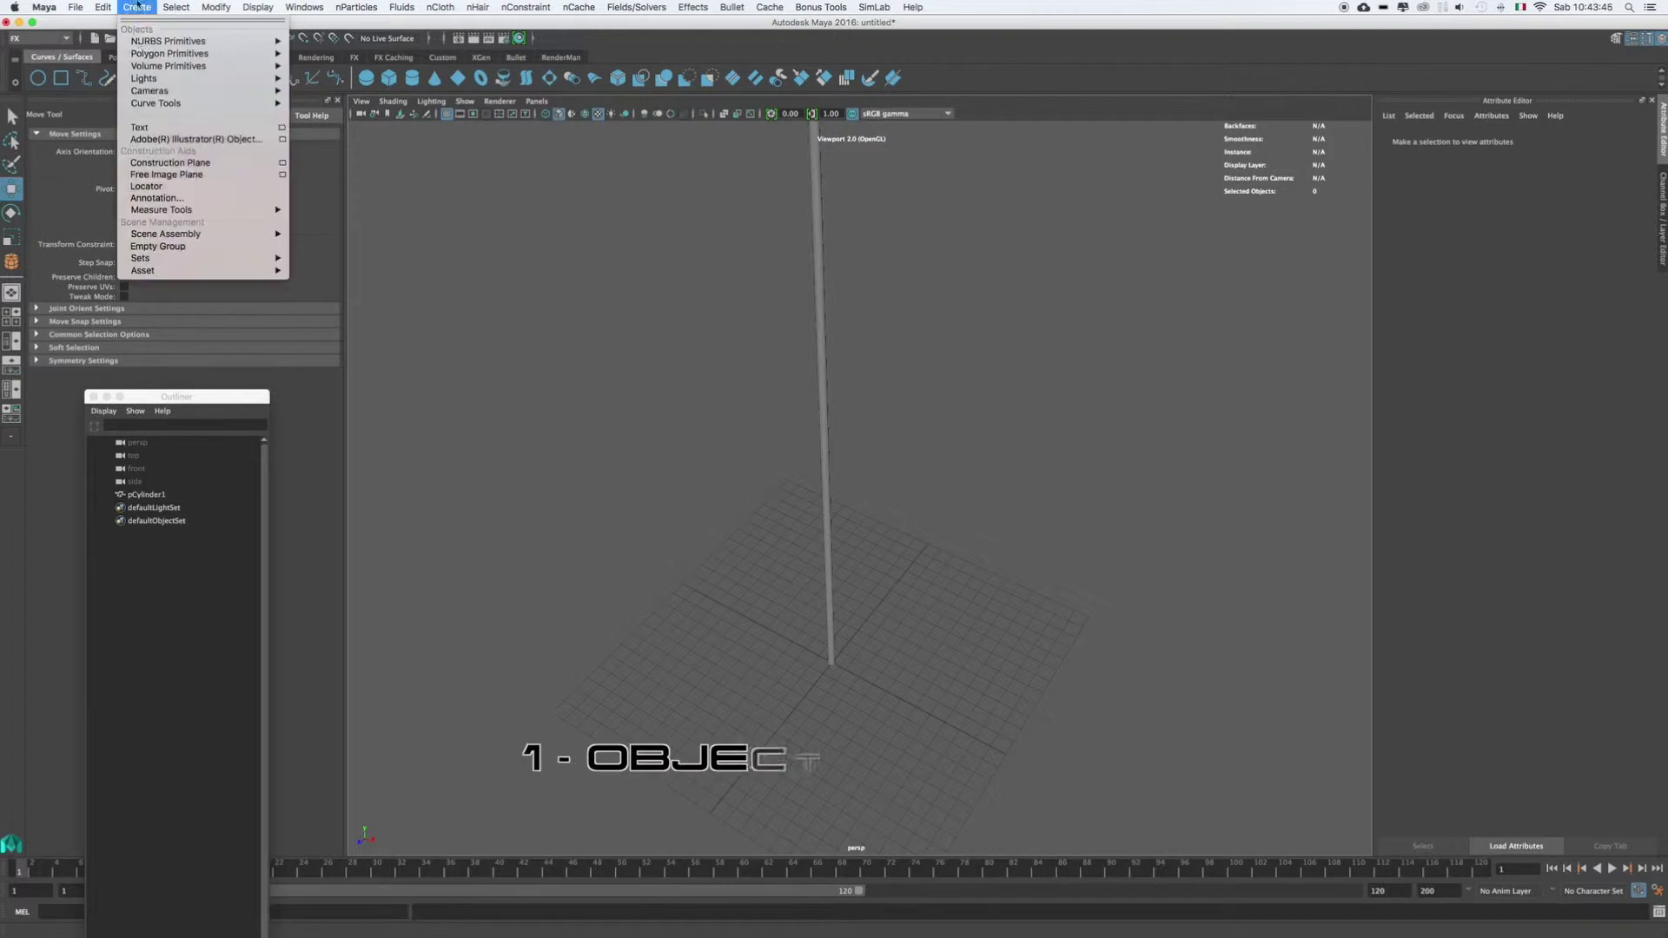
mouse_move(174, 53)
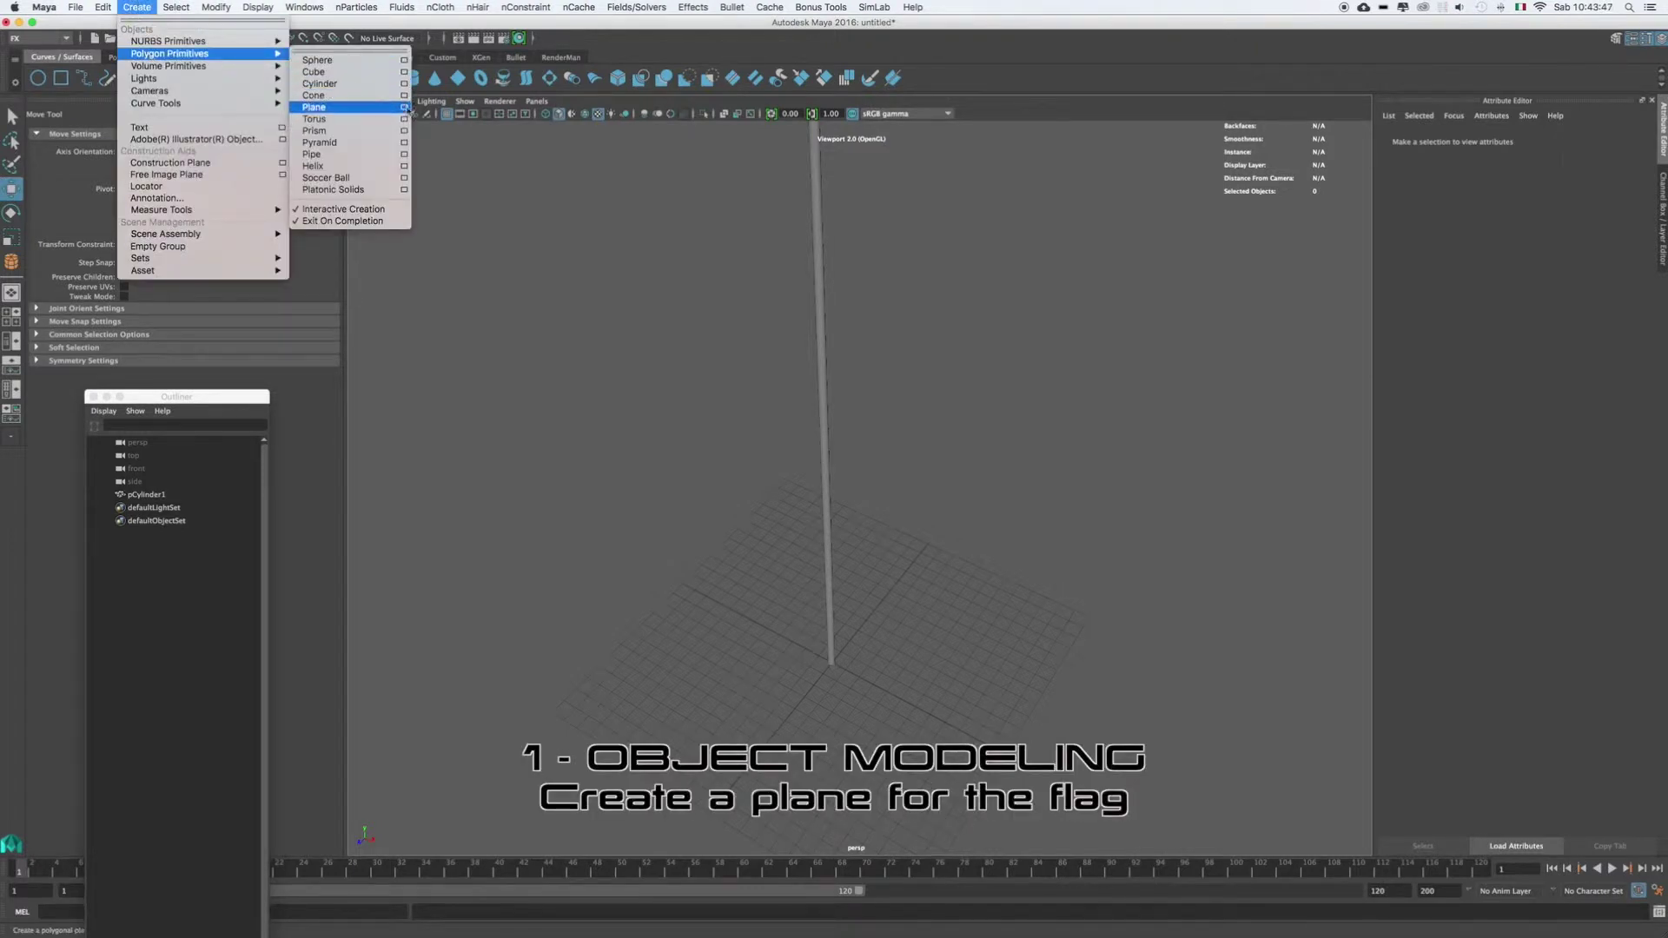
left_click(404, 107)
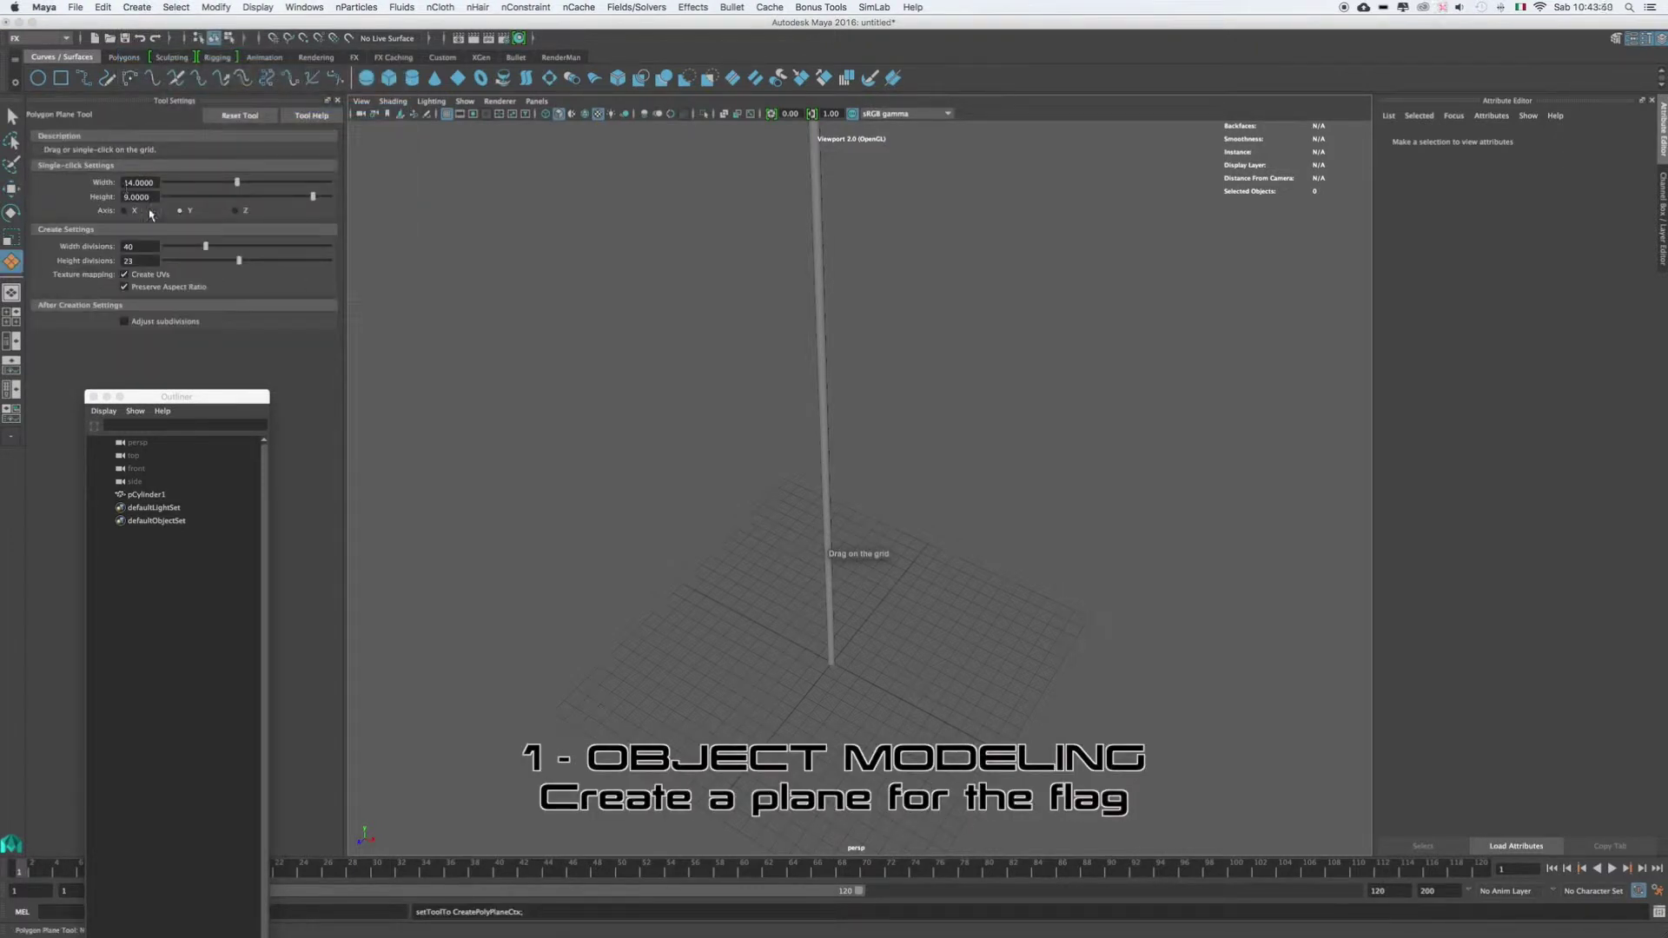
left_click(876, 610)
Step: Rotate the flag plane 90 degrees about X so it stands upright
left_click(1396, 140)
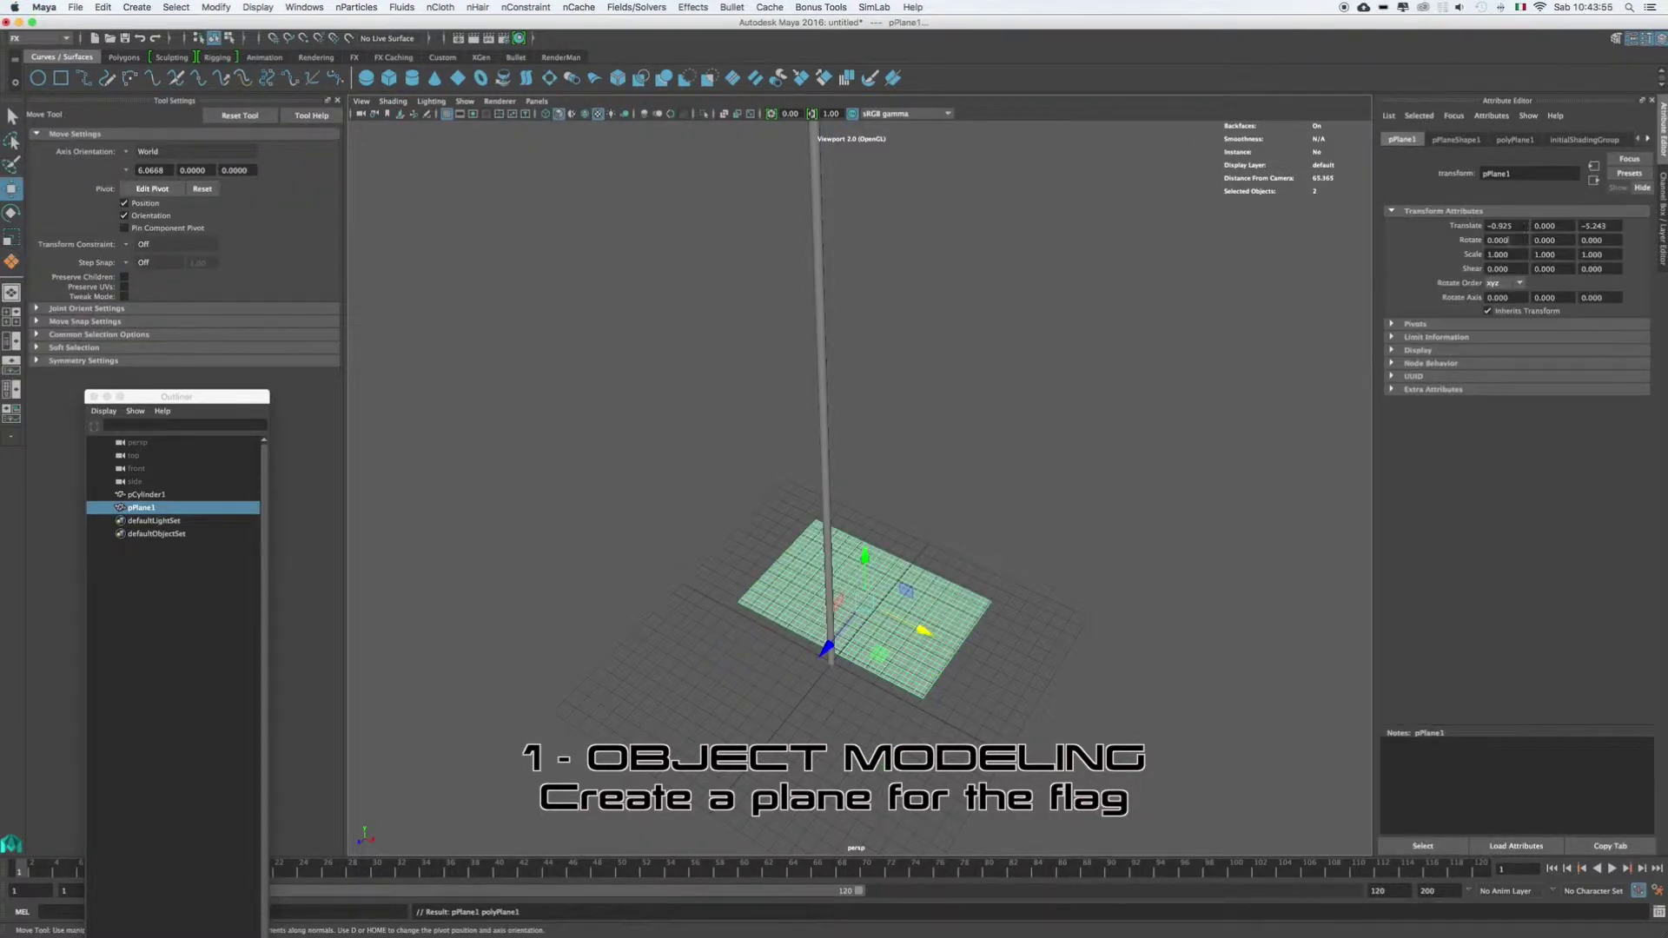
type("90")
key("Return")
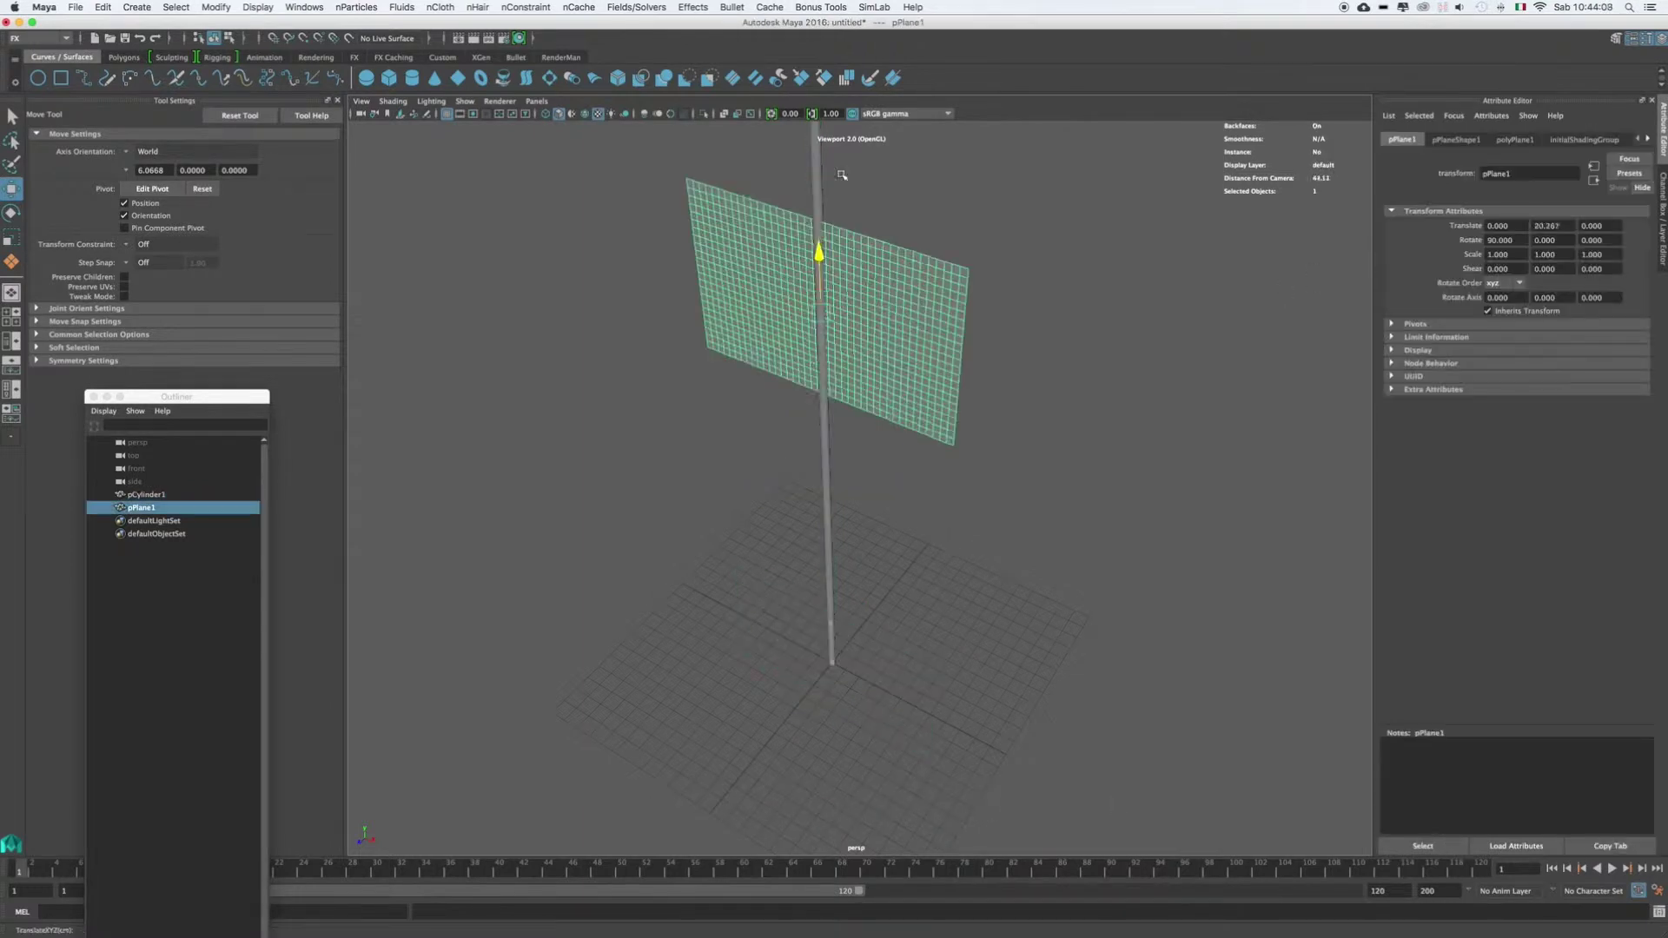
Step: Position the flag plane beside the upper part of the pole, at about X 7.06 and Y 27.55
left_click_drag(841, 175, 839, 161)
left_click_drag(877, 283, 1025, 347)
right_click_drag(889, 222, 980, 582)
Step: Apply a planar UV projection from the Z axis to the flag plane, fitted to its bounding box
left_click(39, 38)
left_click(35, 49)
left_click(691, 7)
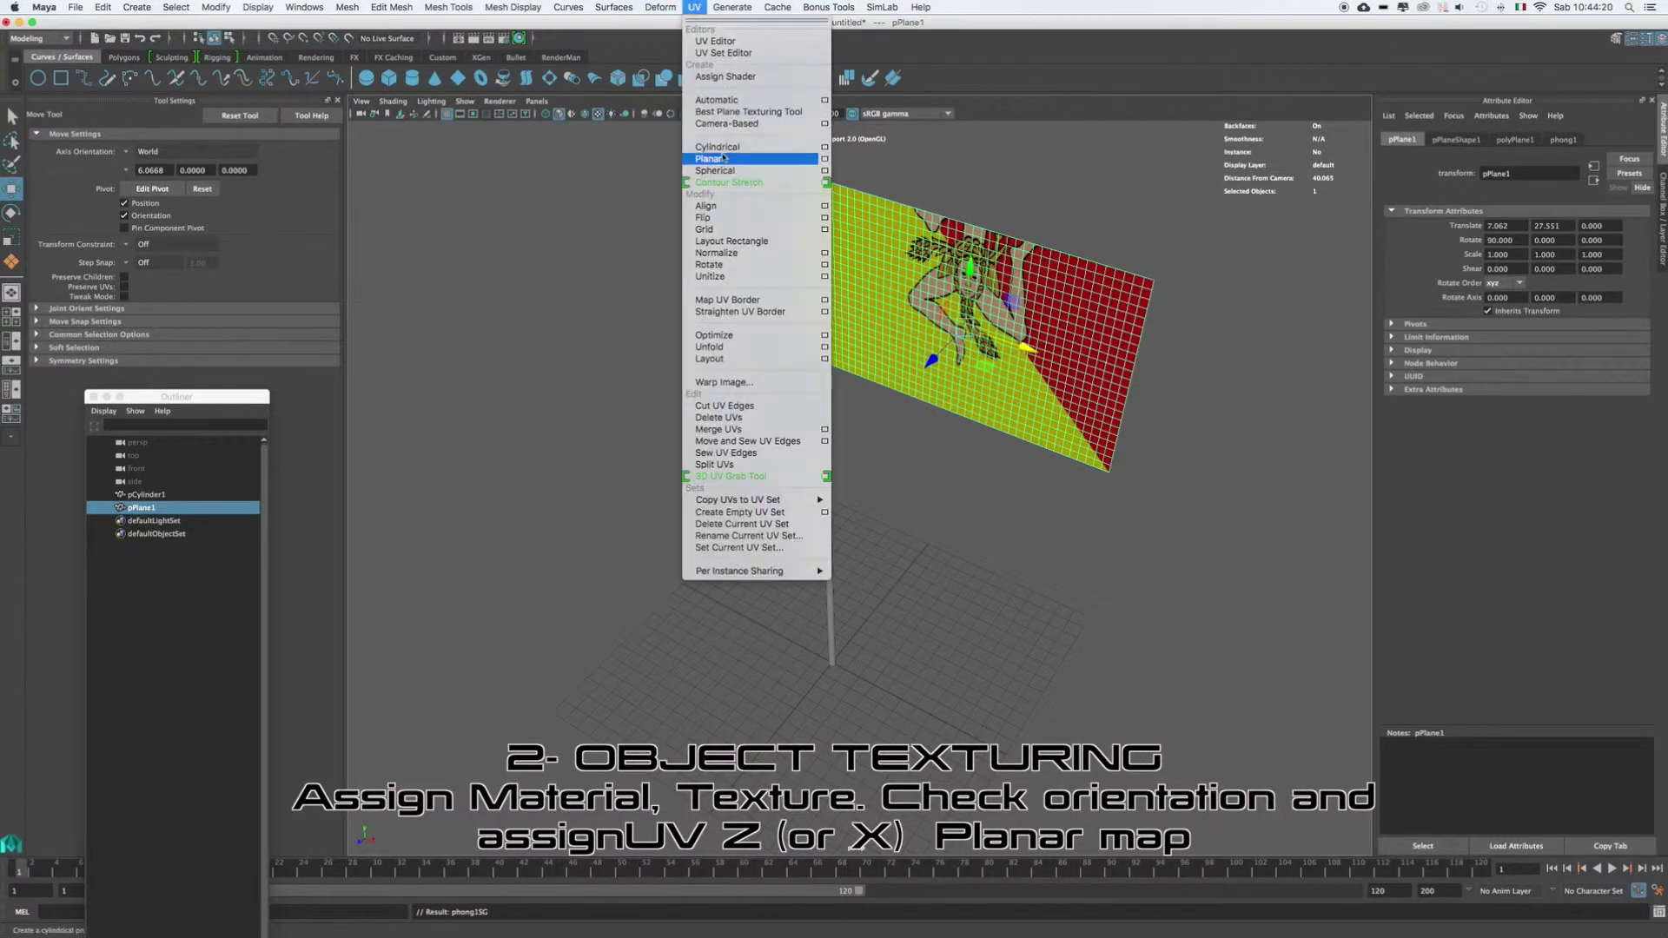
left_click(825, 160)
left_click_drag(407, 522, 333, 159)
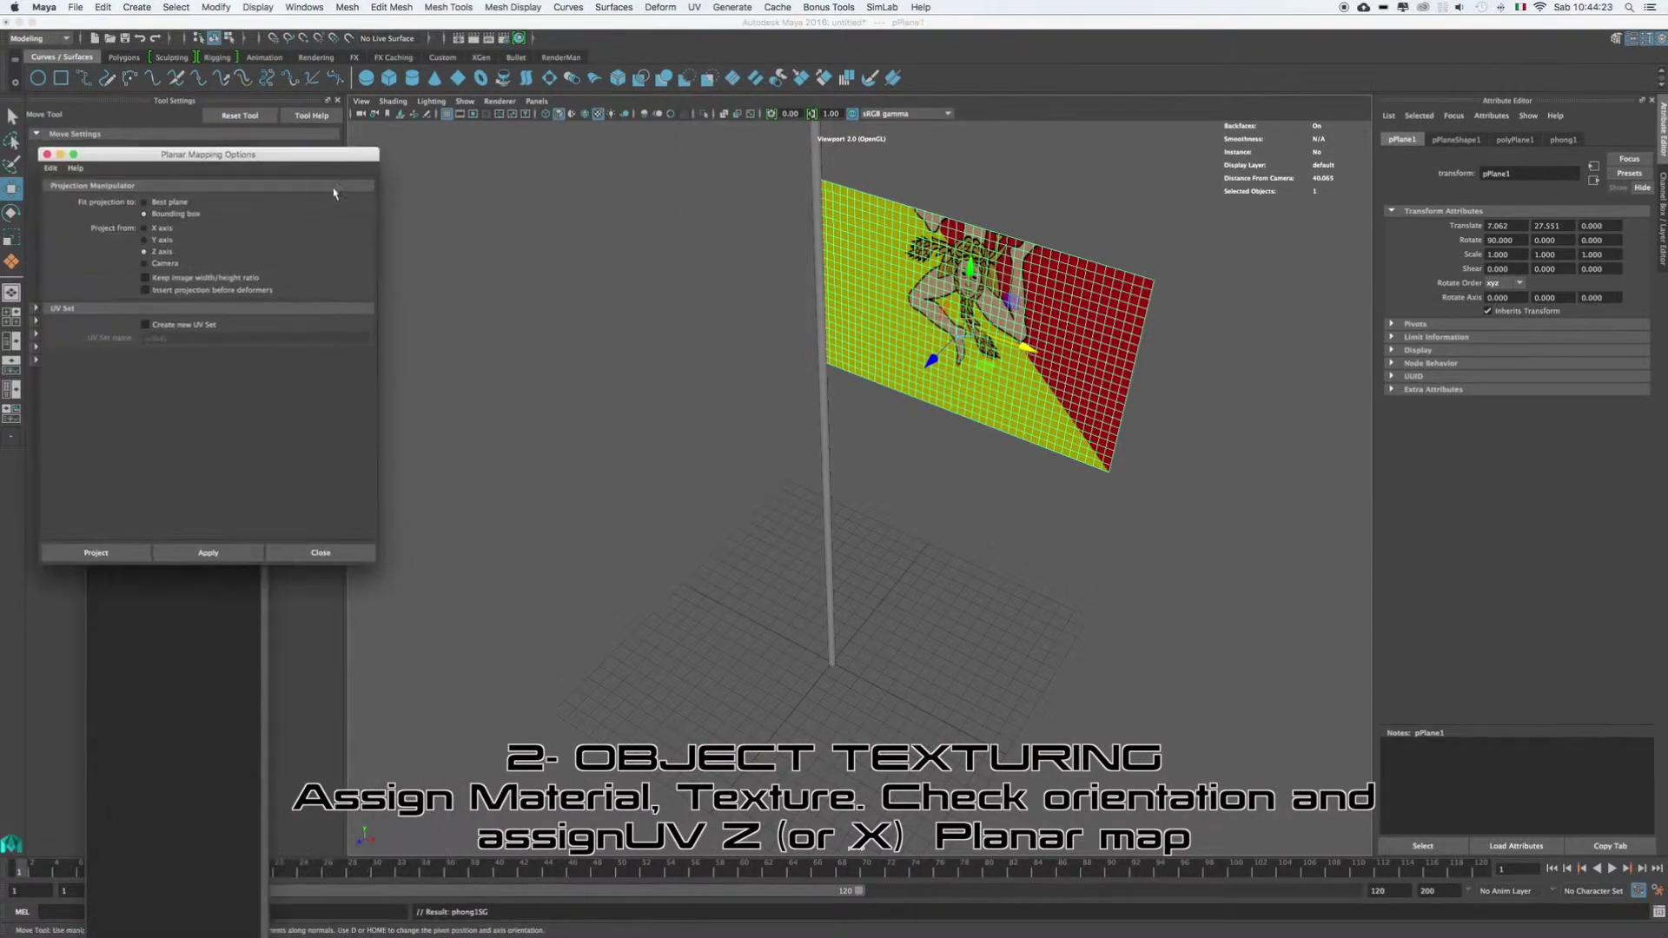
mouse_move(605, 661)
left_mouse_down("alt")
mouse_move(551, 670)
mouse_move(638, 657)
left_mouse_up("alt")
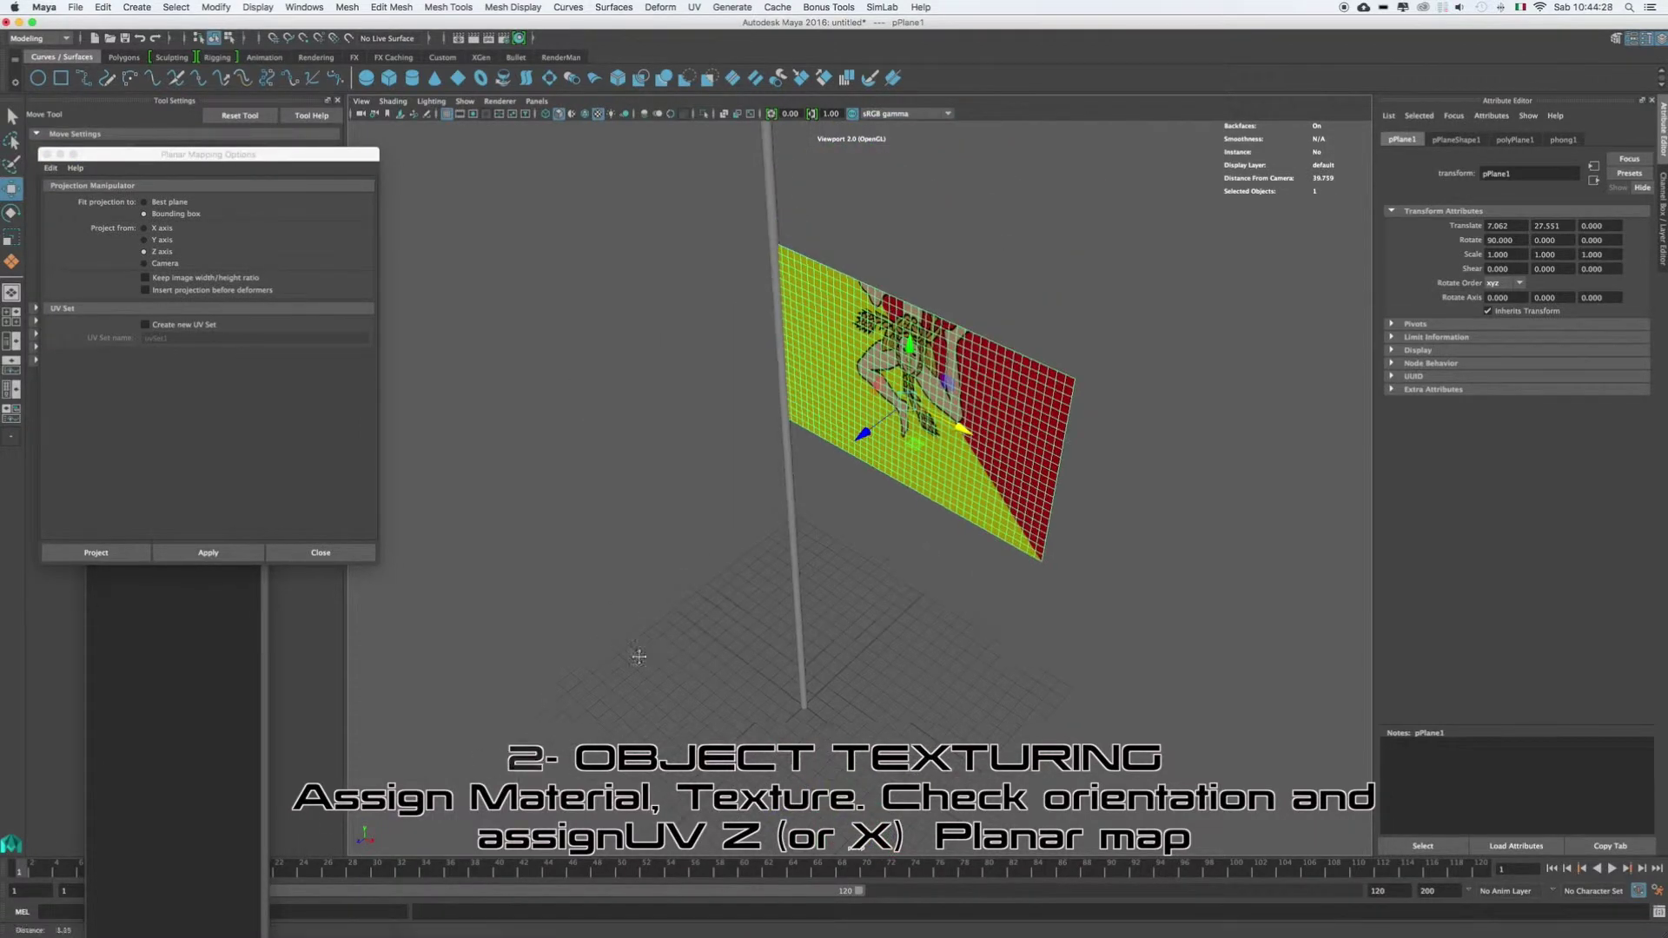
left_click(209, 553)
Step: Convert the flag plane to an nCloth object and play the simulation
left_click_drag(816, 522, 956, 484, "alt")
middle_click_drag(956, 484, 929, 595, "alt")
right_click_drag(1037, 266, 1084, 250)
left_click(1067, 282)
scroll(863, 565, "down", 4)
left_click(39, 38)
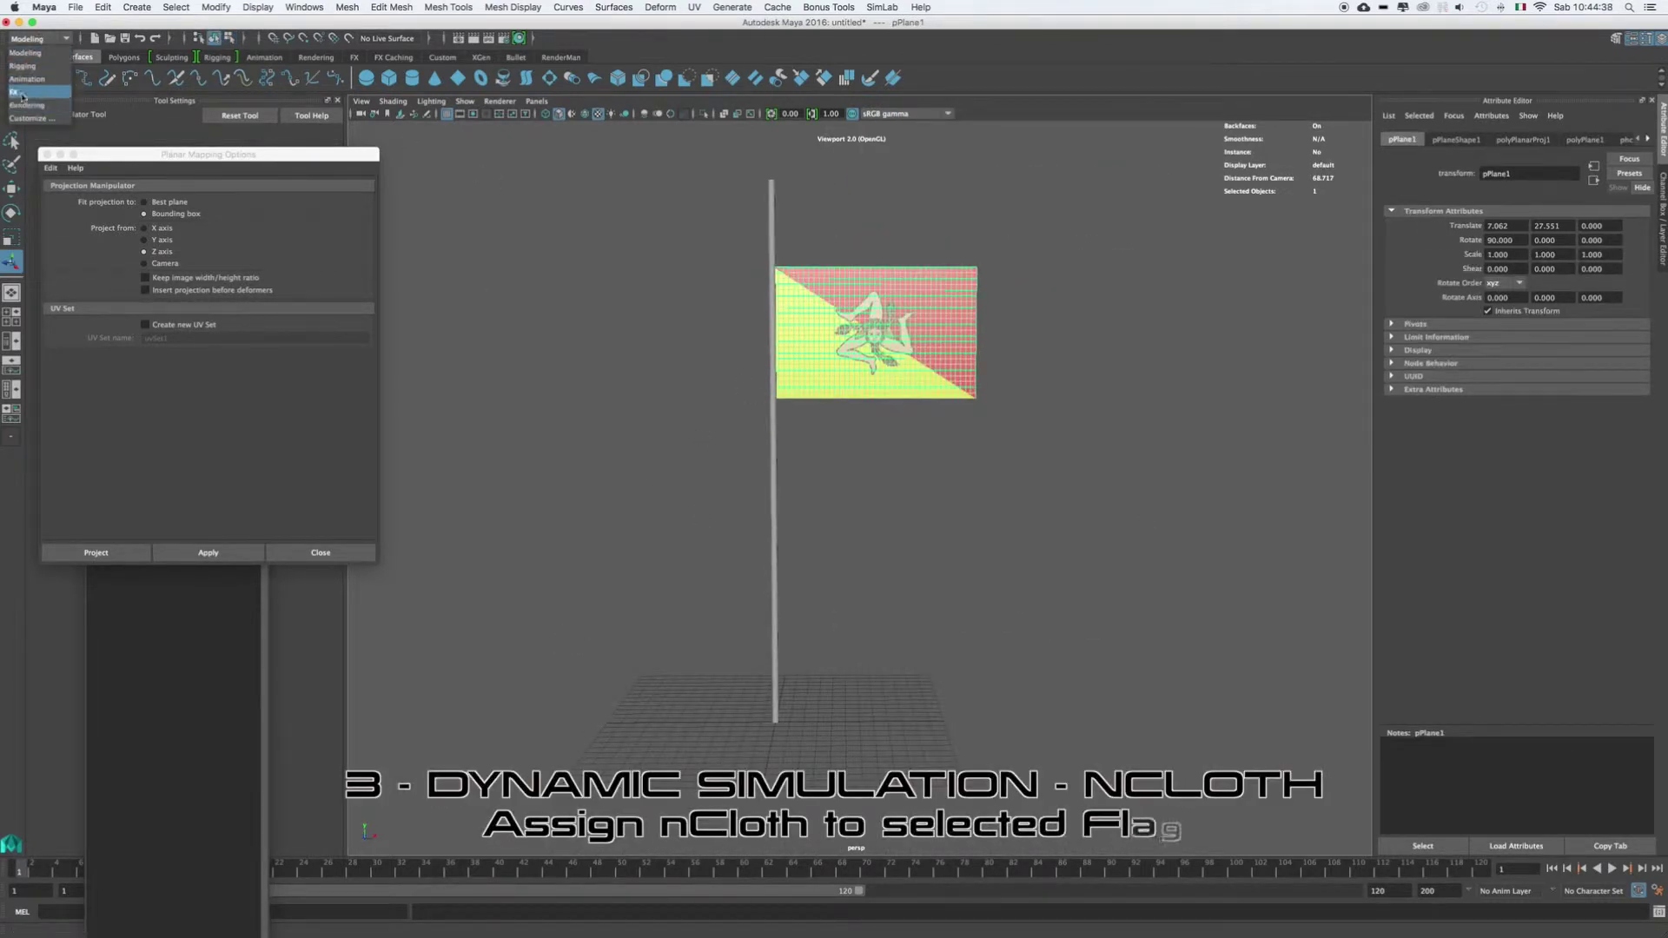
left_click(22, 92)
left_click(441, 7)
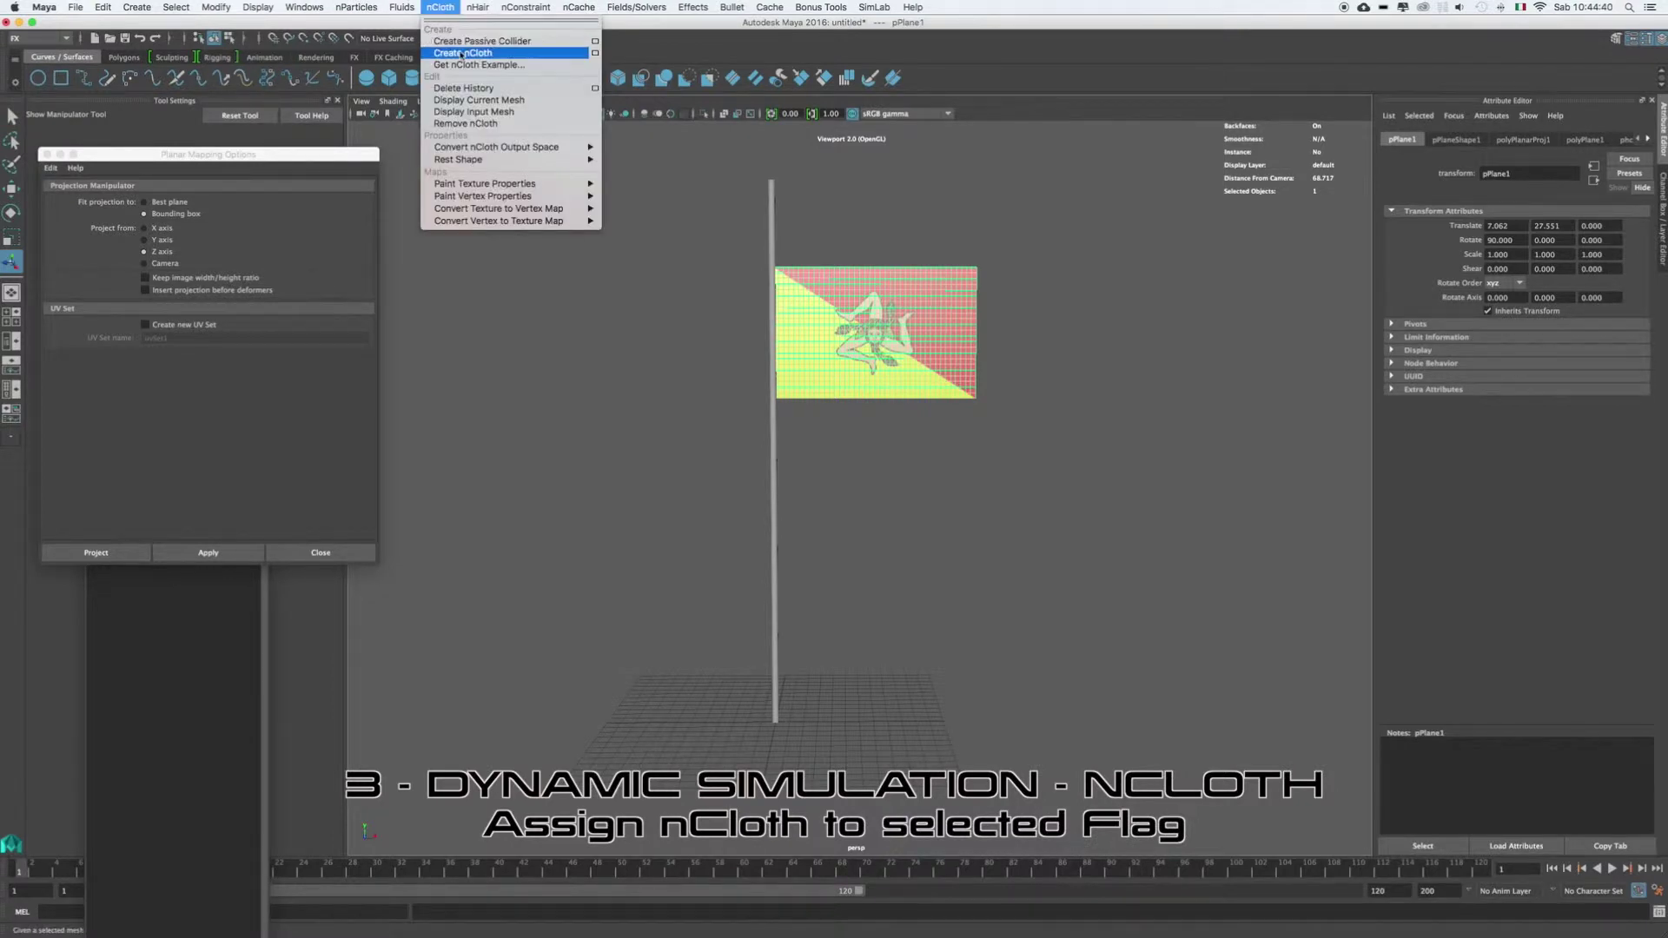
left_click(462, 54)
left_click(1613, 869)
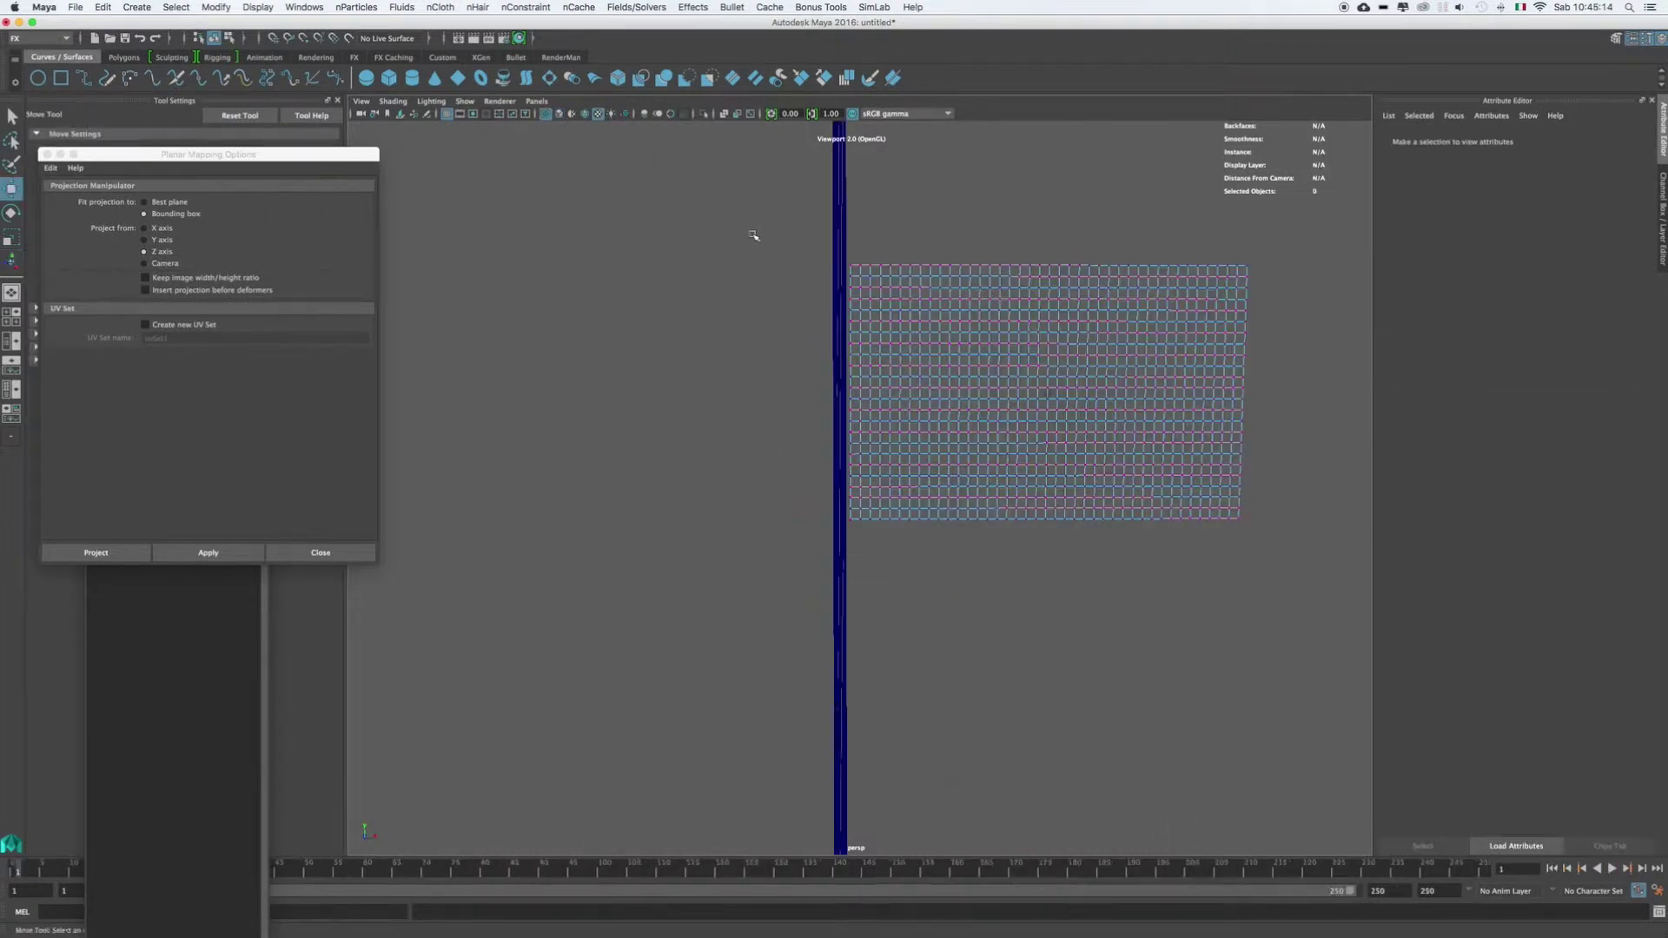
Step: Anchor the flag's column of vertices next to the pole with a Transform Constraint
left_click_drag(753, 236, 854, 670)
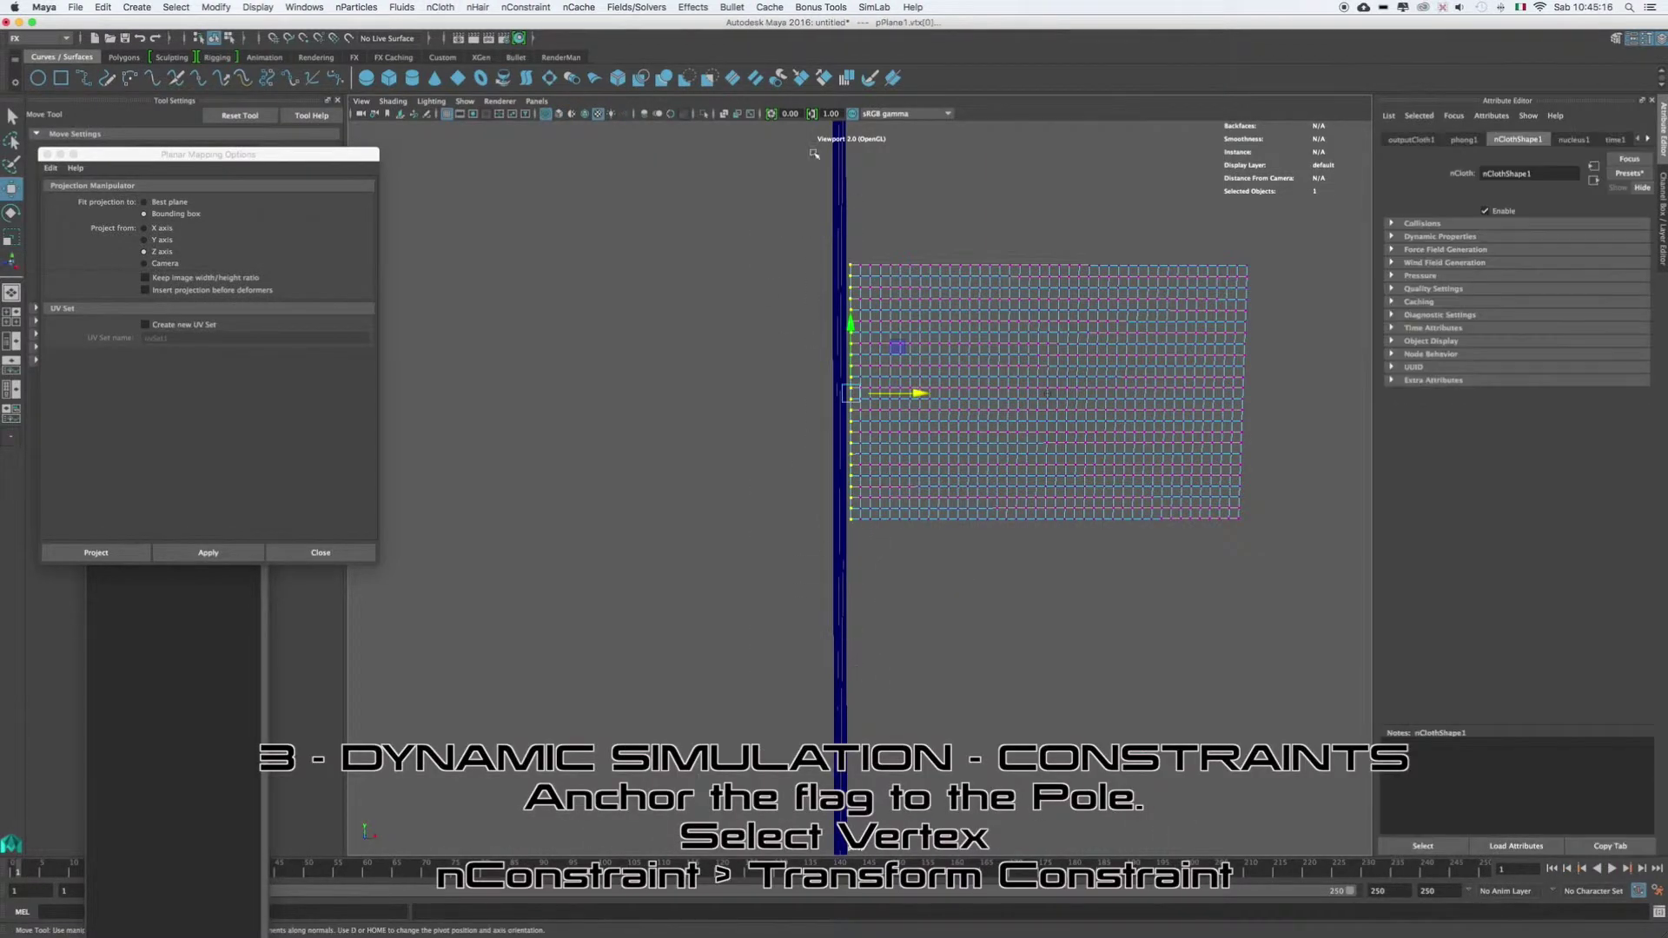
left_click(507, 8)
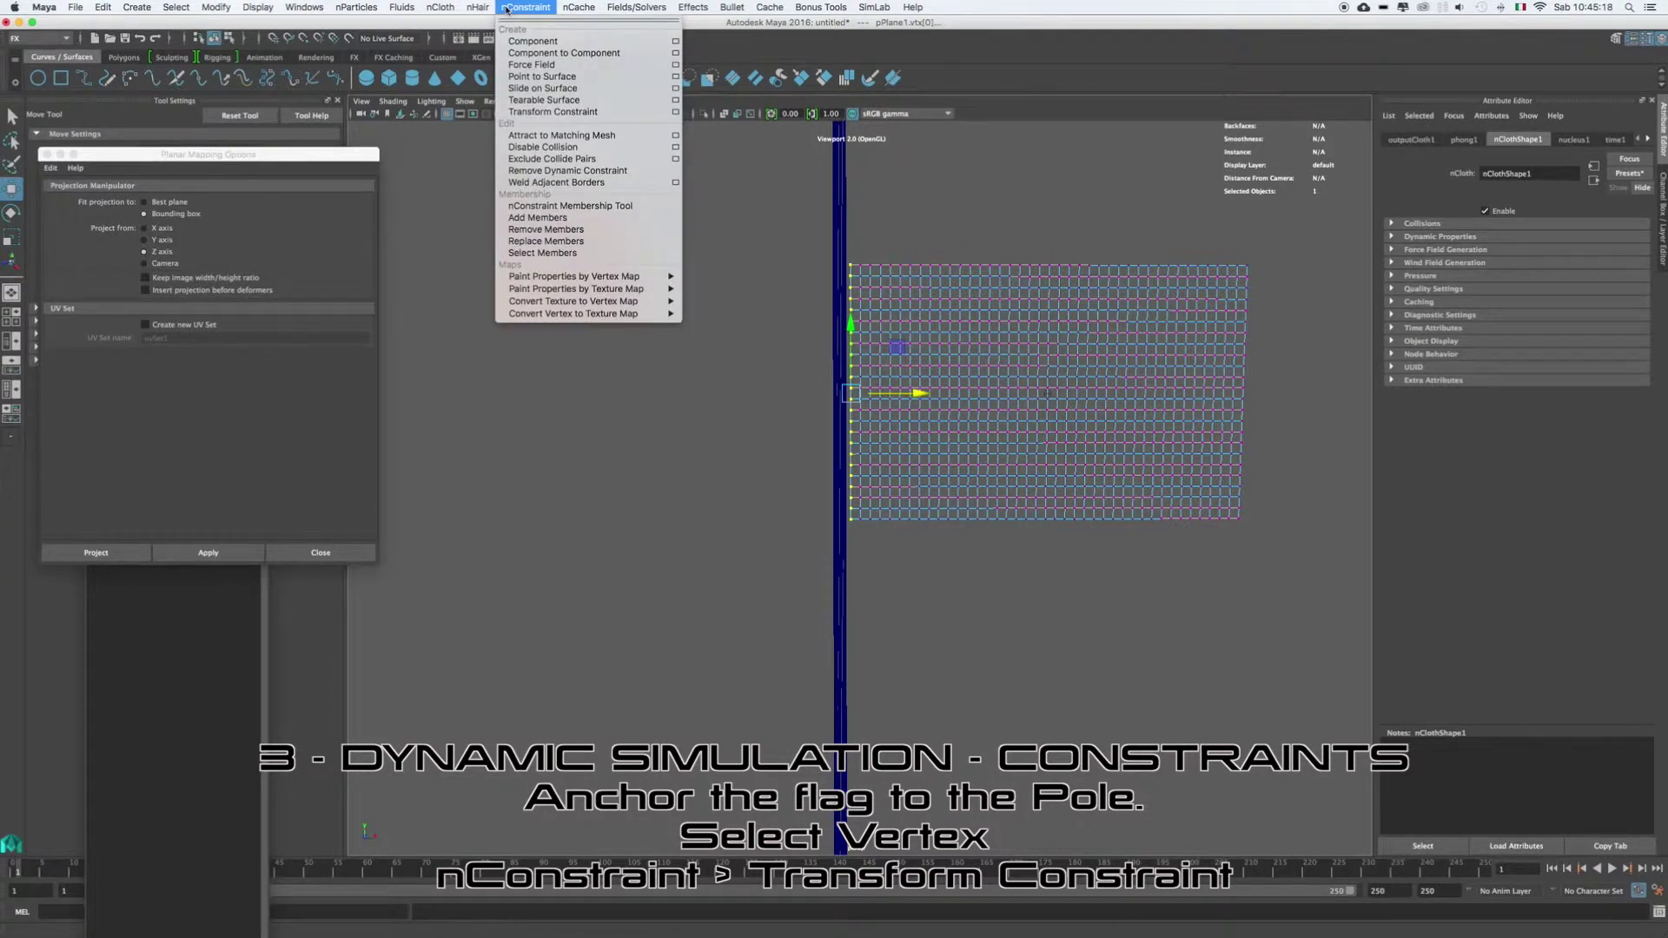
left_click(549, 112)
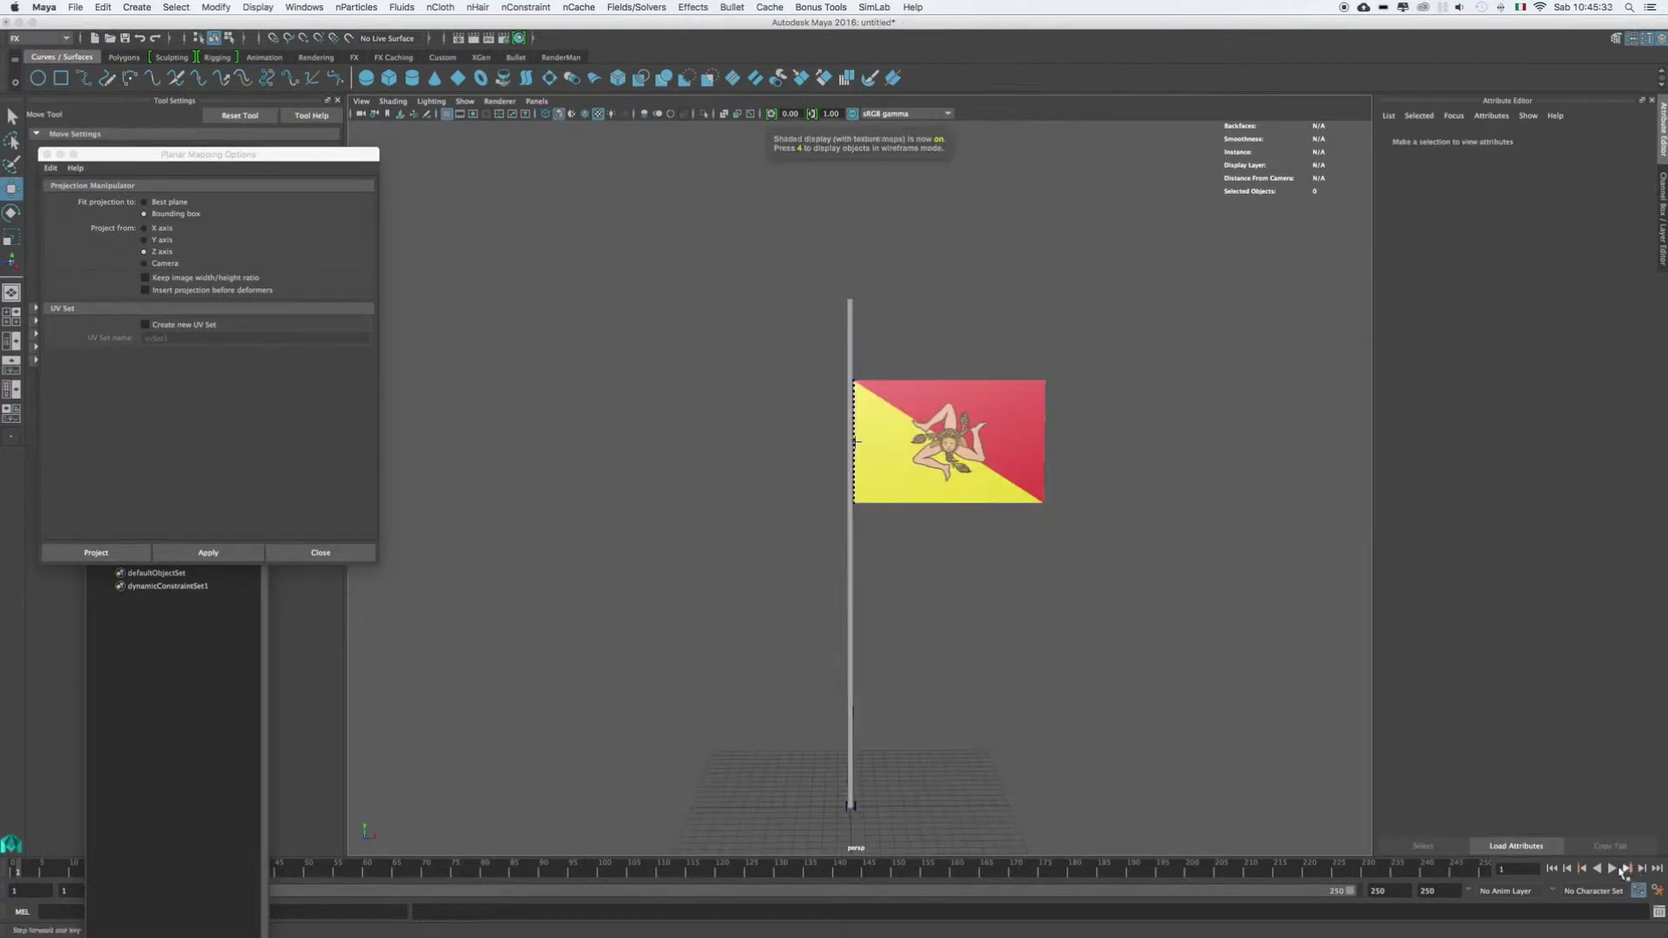
Step: Play the constrained flag simulation, stop it, and examine where the cloth meets the pole
left_click(1613, 869)
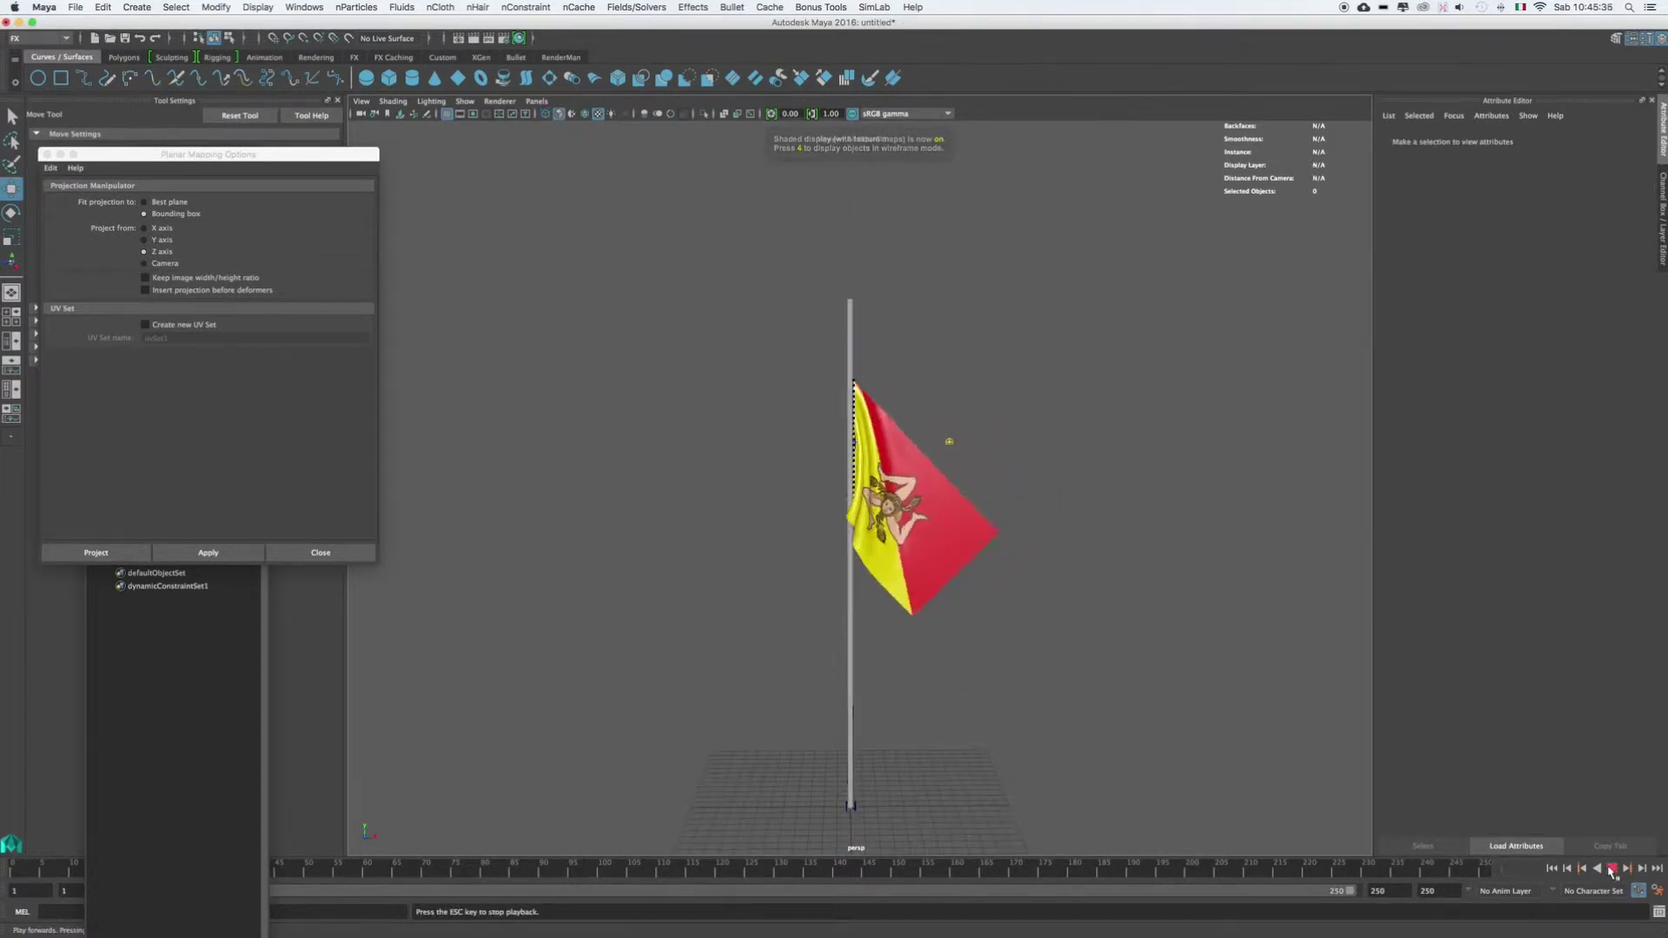
left_click(1613, 869)
right_click_drag(755, 503, 818, 526, "alt")
left_click_drag(1082, 373, 1156, 388, "alt")
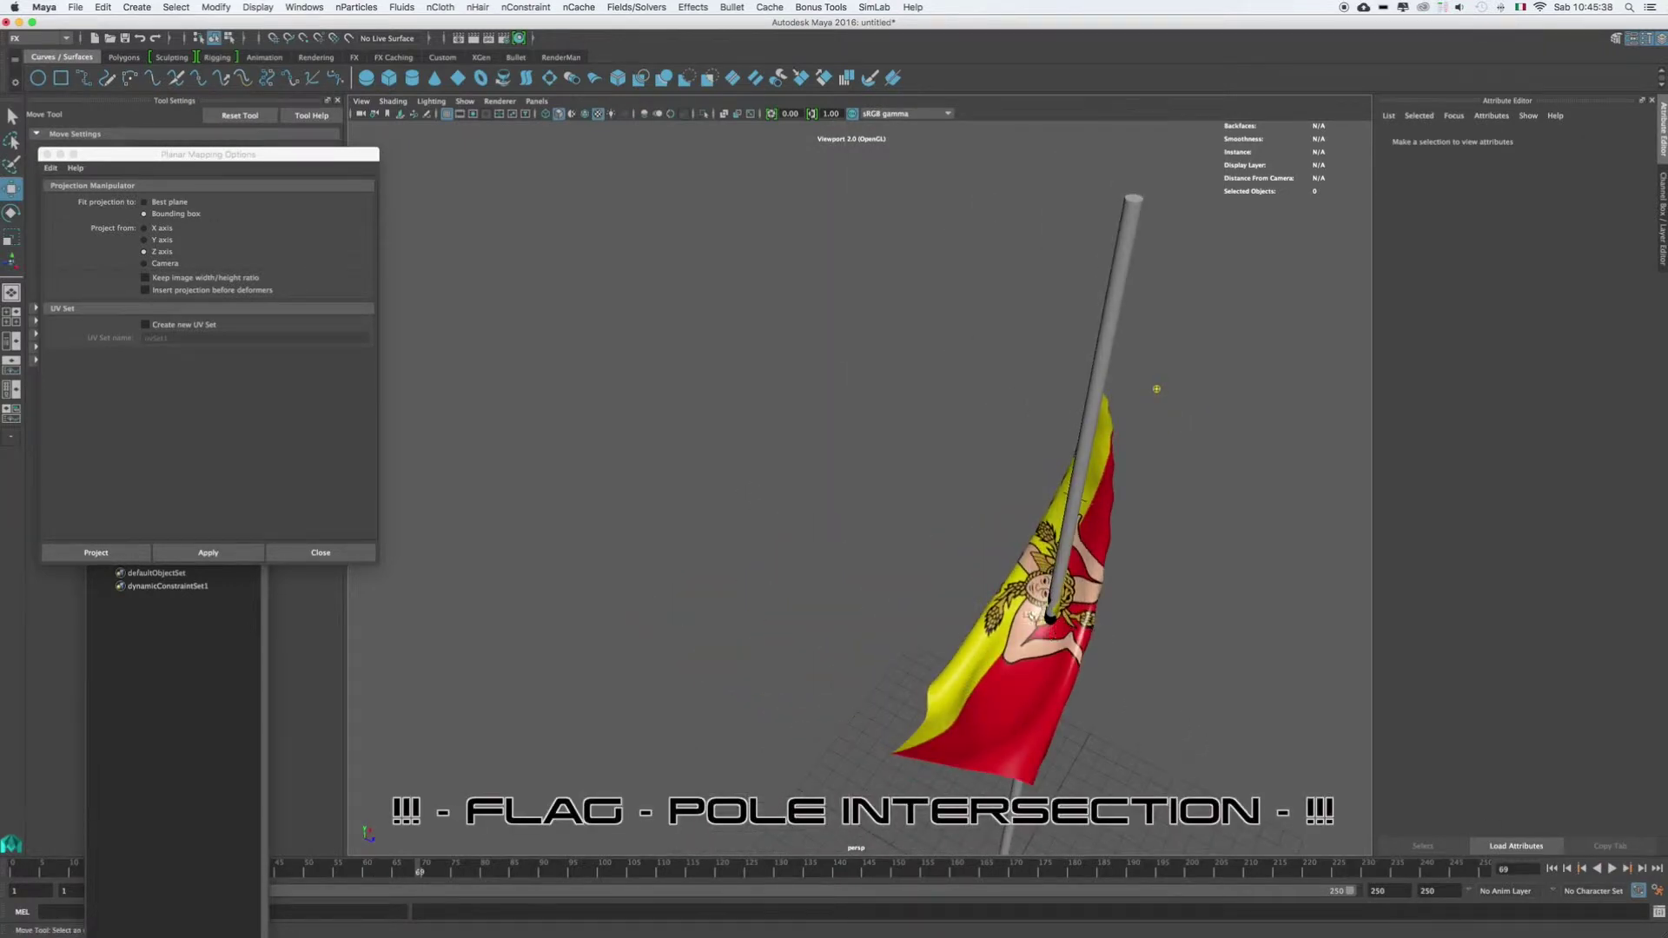
left_click_drag(1032, 616, 1337, 739, "alt")
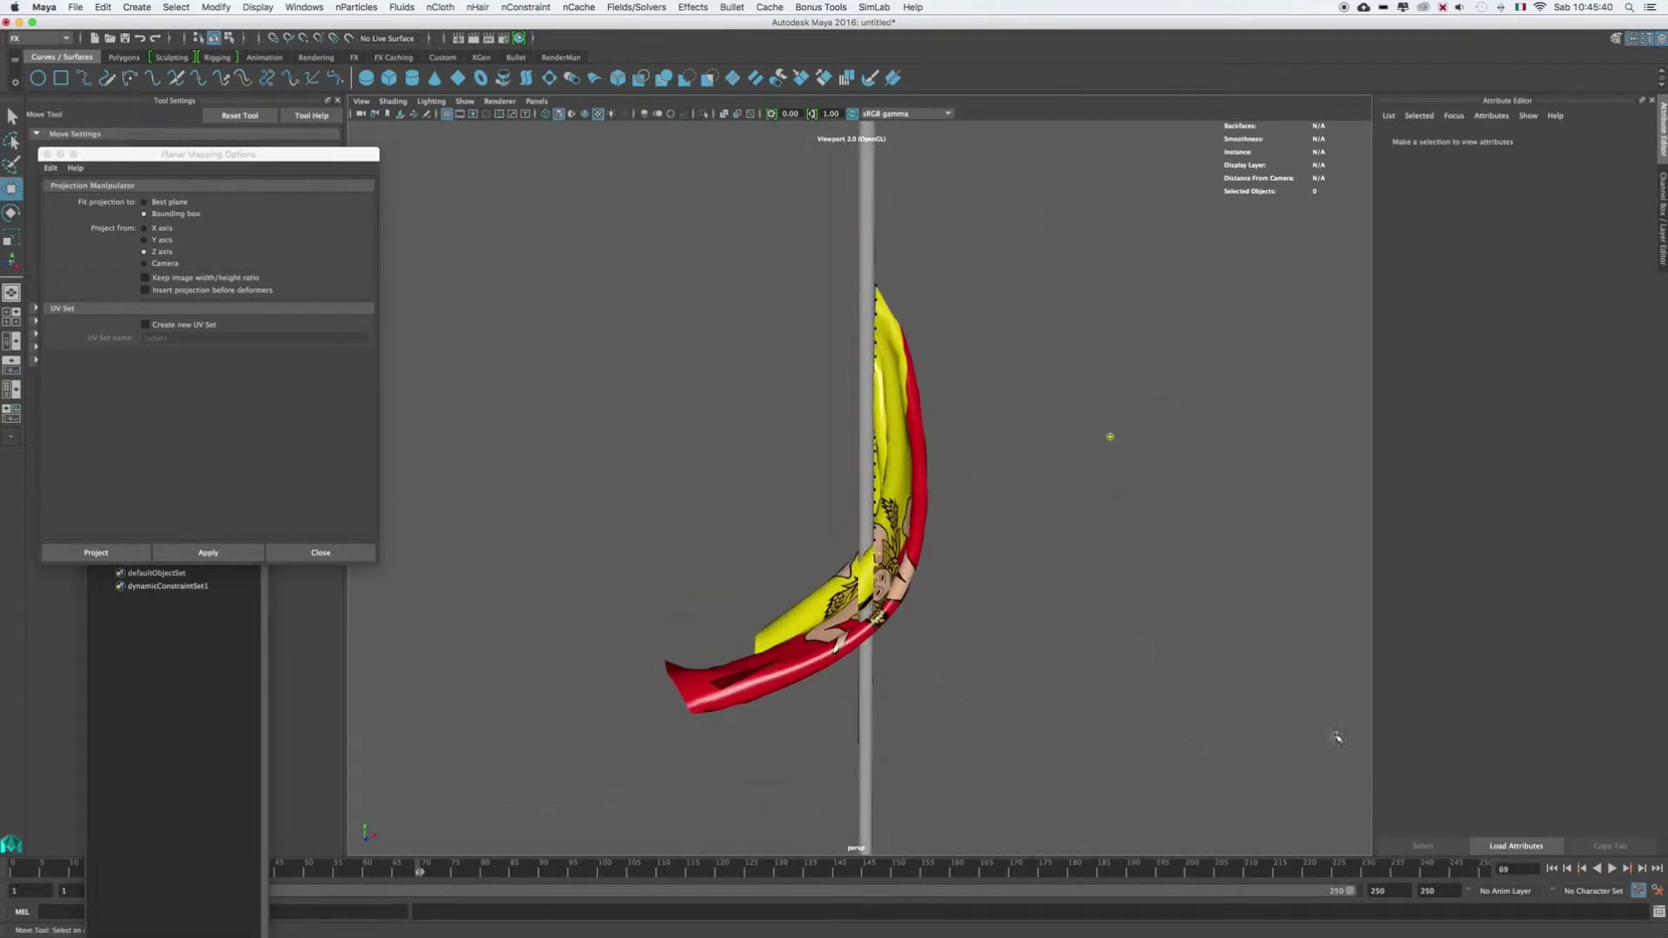
Step: Return to the first frame and make the pole cylinder a passive collider
left_click(1551, 869)
left_click(864, 235)
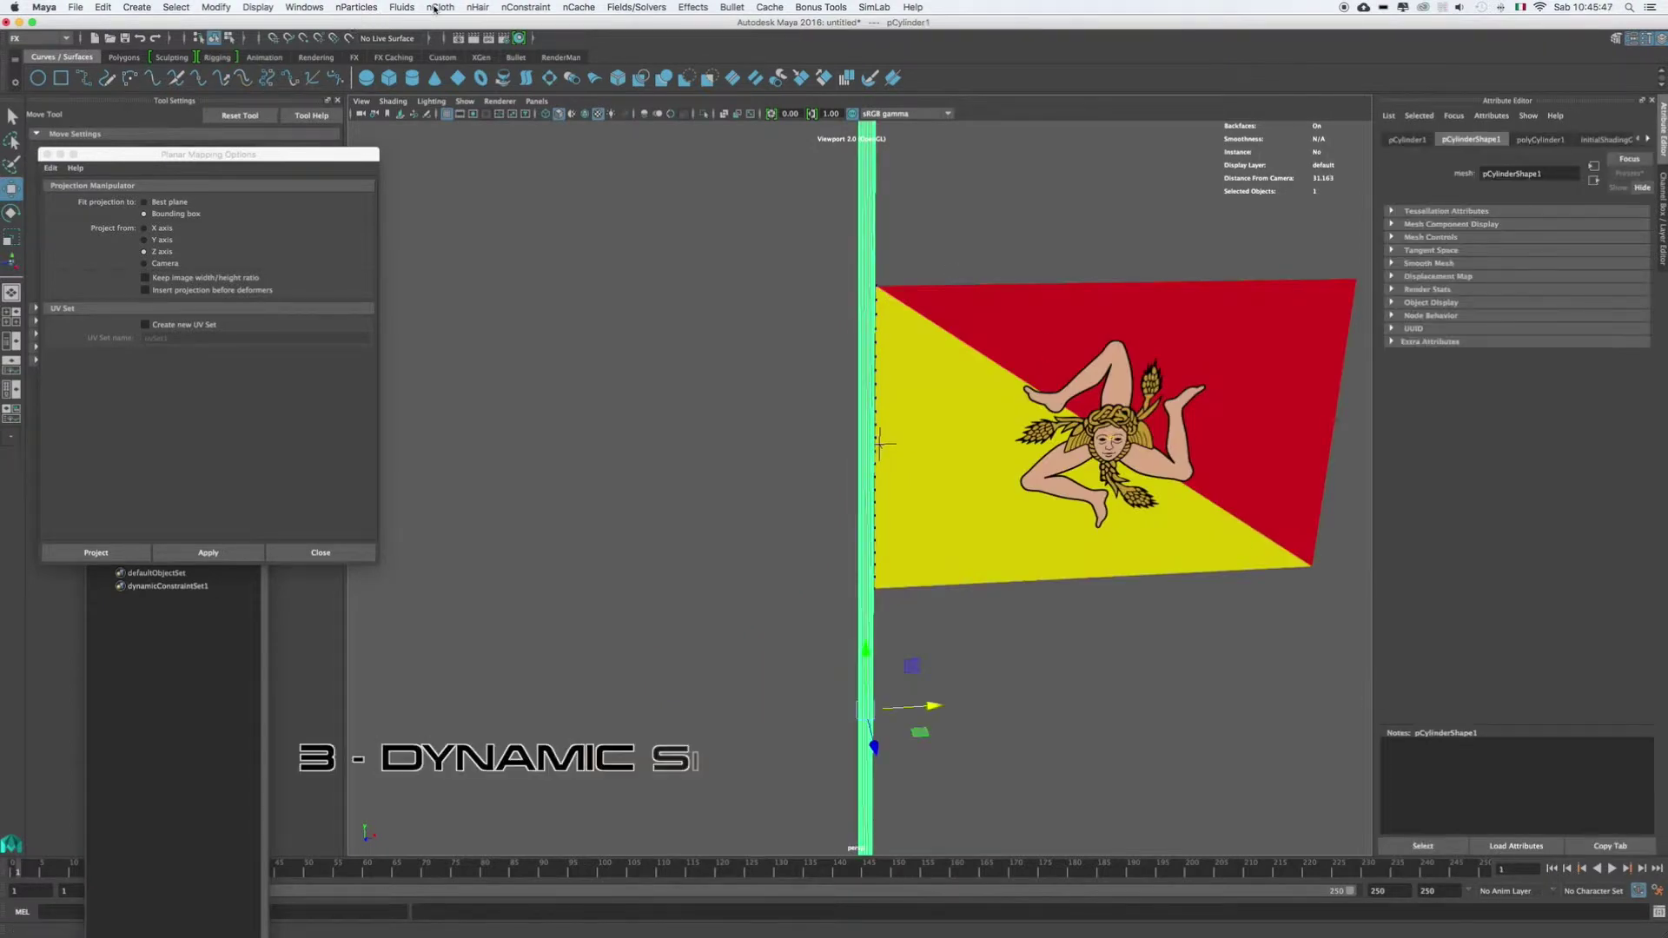
left_click(440, 7)
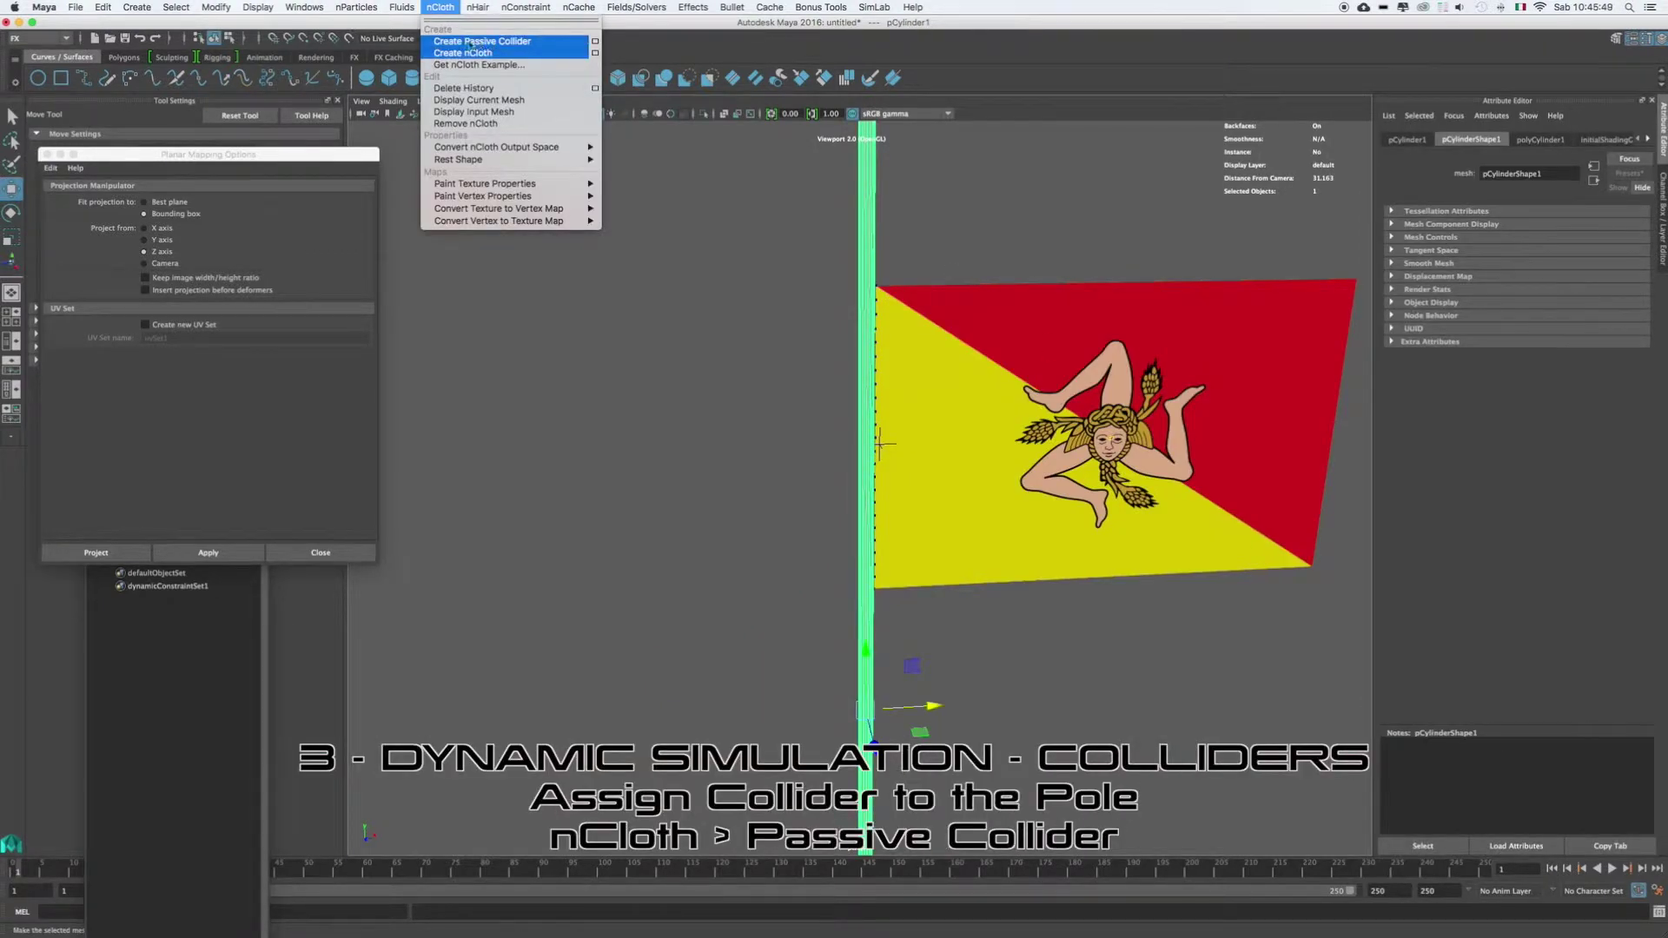
left_click(524, 44)
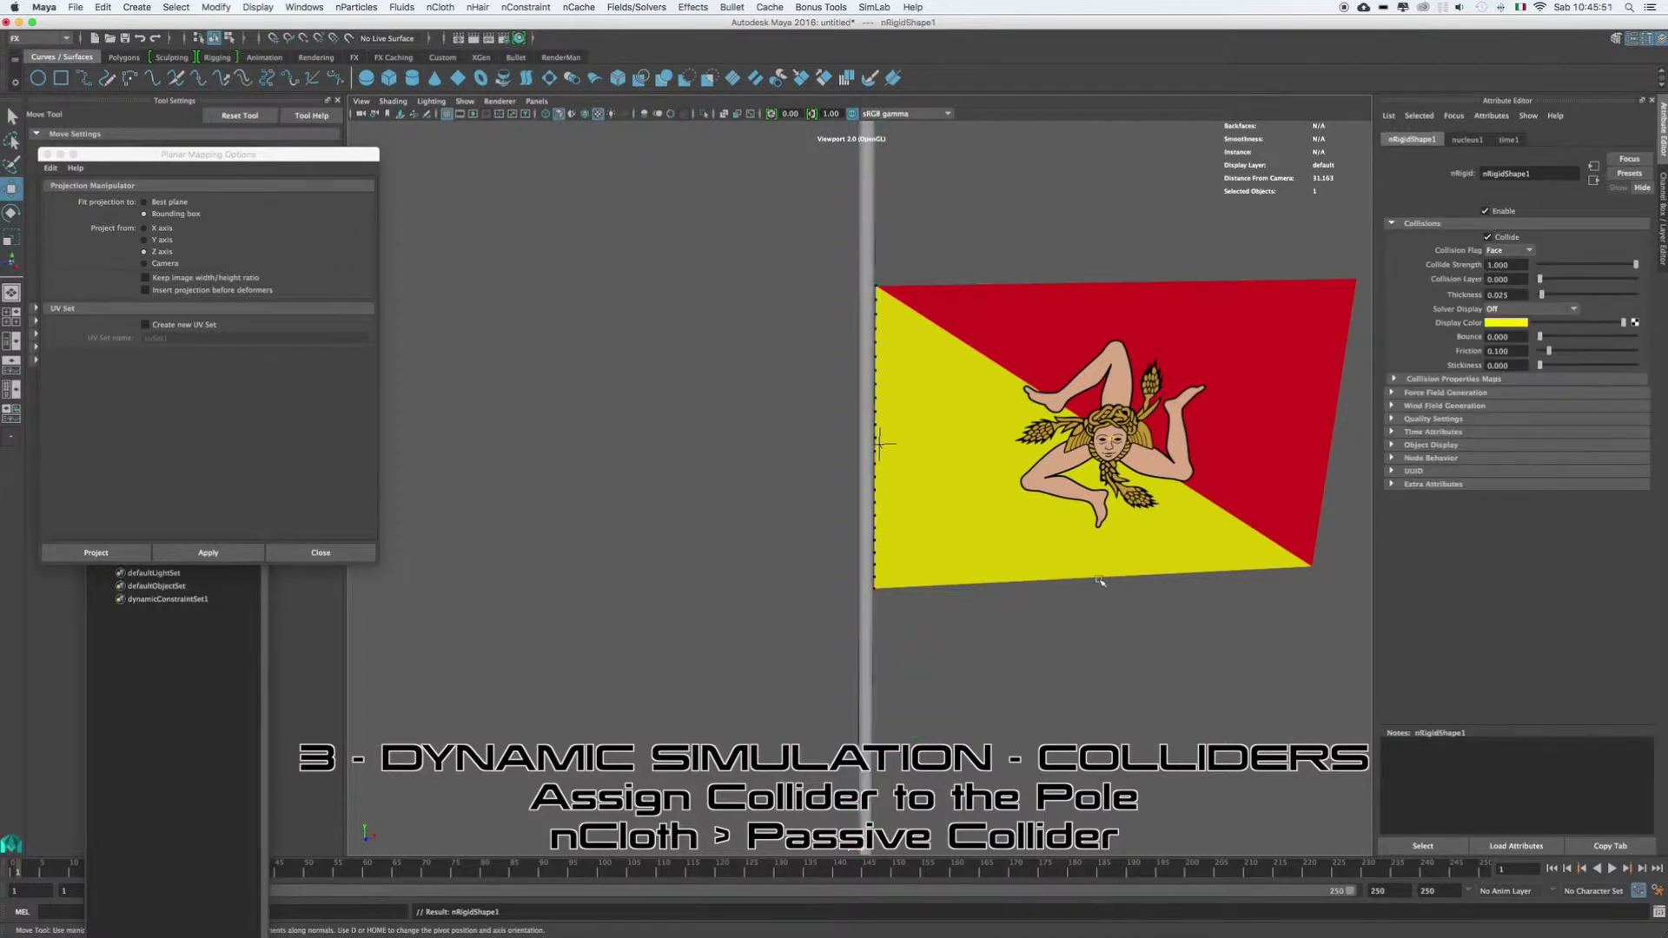
Step: Play the simulation with the pole collider and examine the flag's contact with the pole up close
left_click(1612, 867)
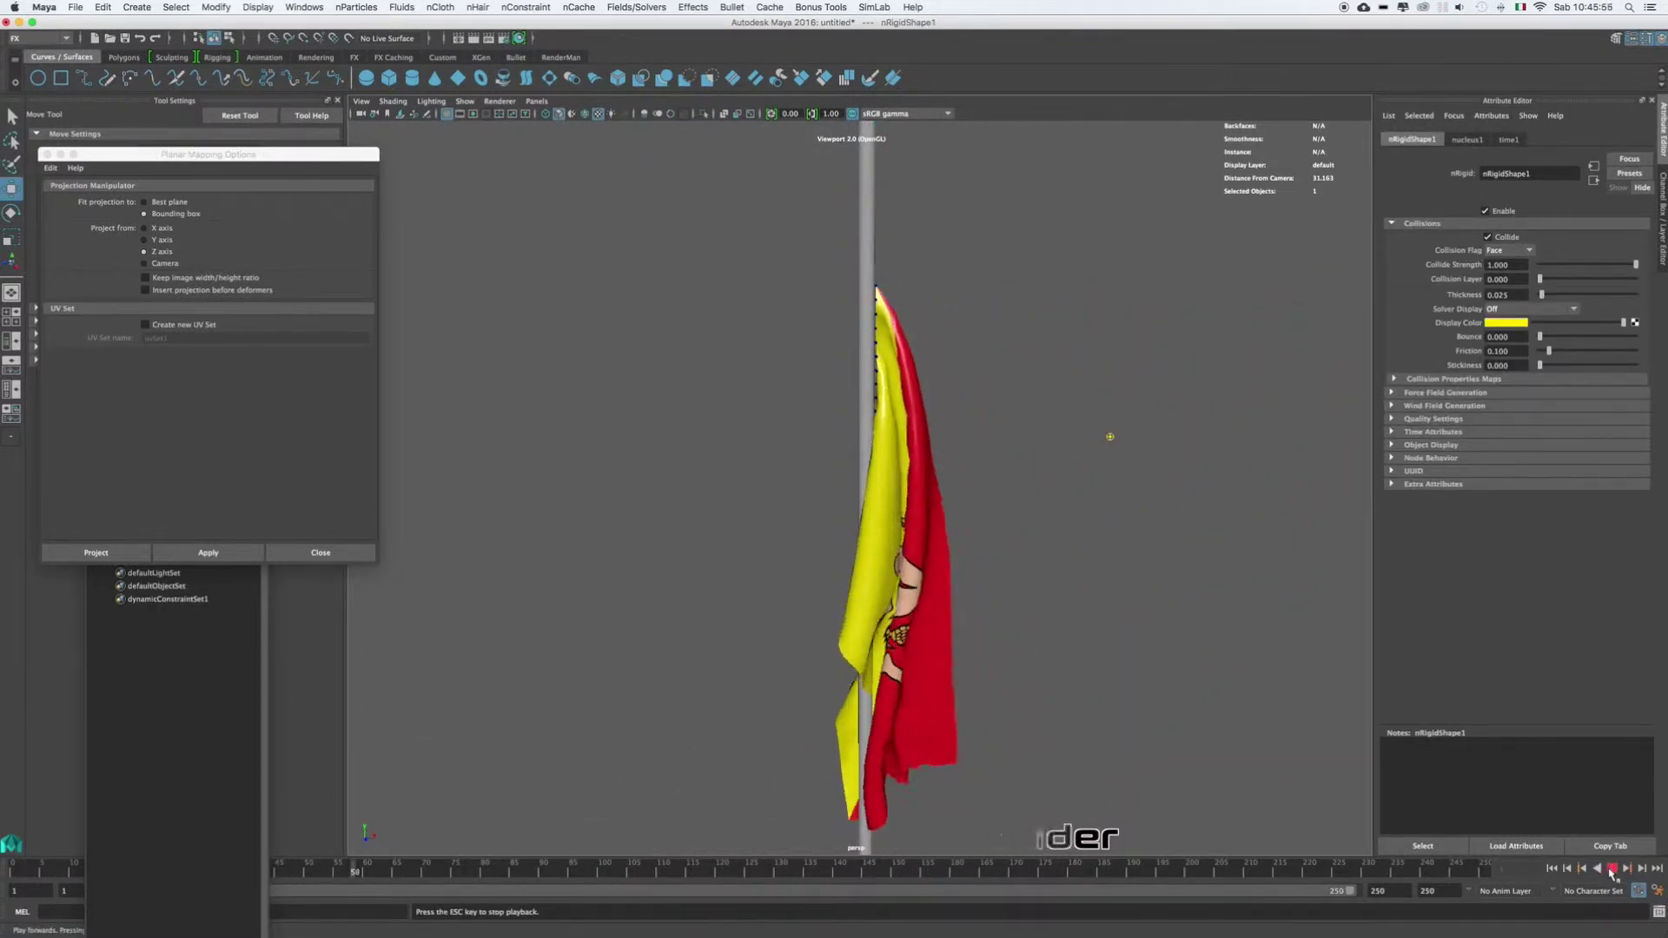
key("Escape")
left_click_drag(888, 686, 937, 664, "alt")
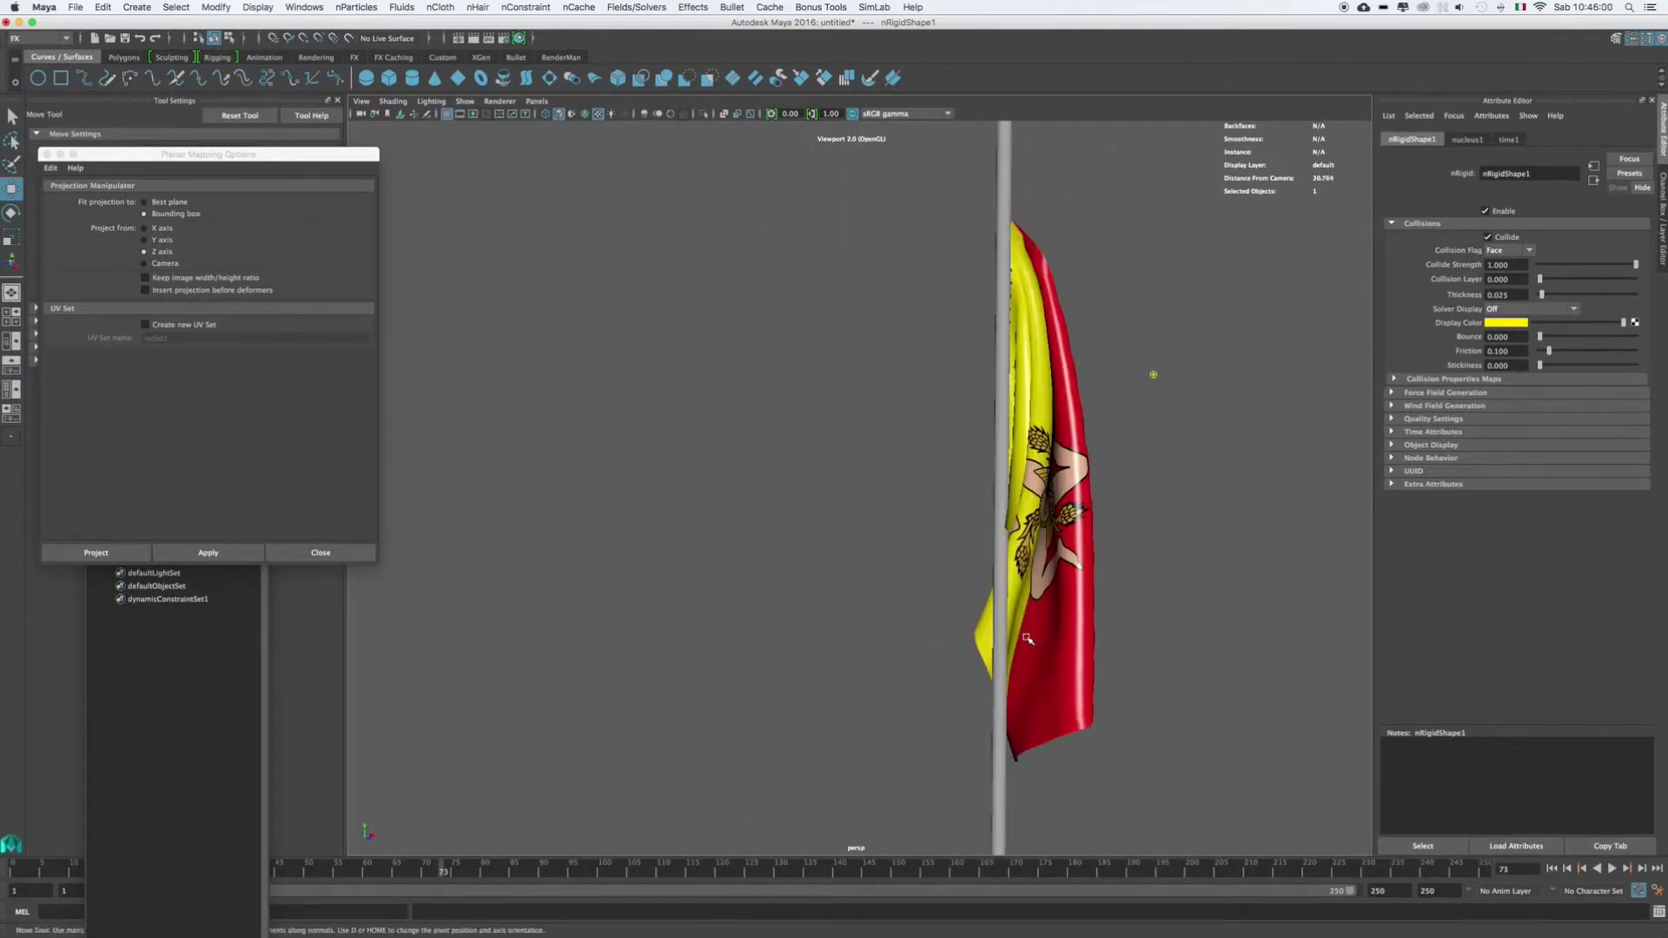
scroll(955, 662, "up", 5)
left_click(1159, 649)
left_click(1612, 869)
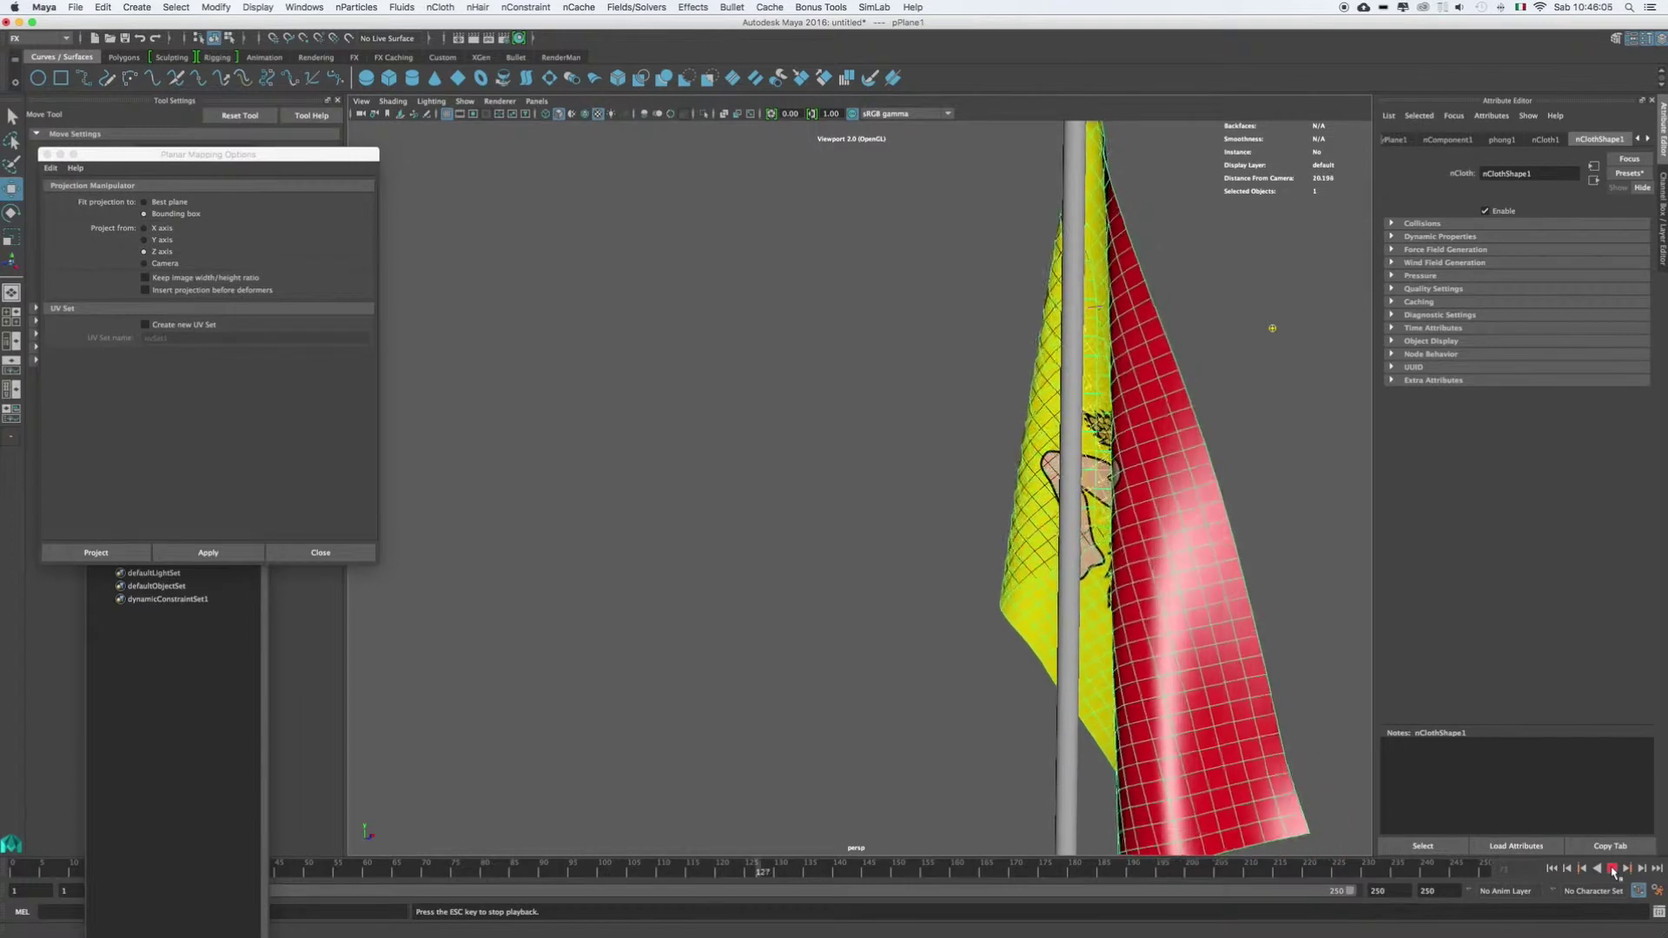
left_click(1613, 870)
left_click_drag(1076, 483, 1179, 503, "alt")
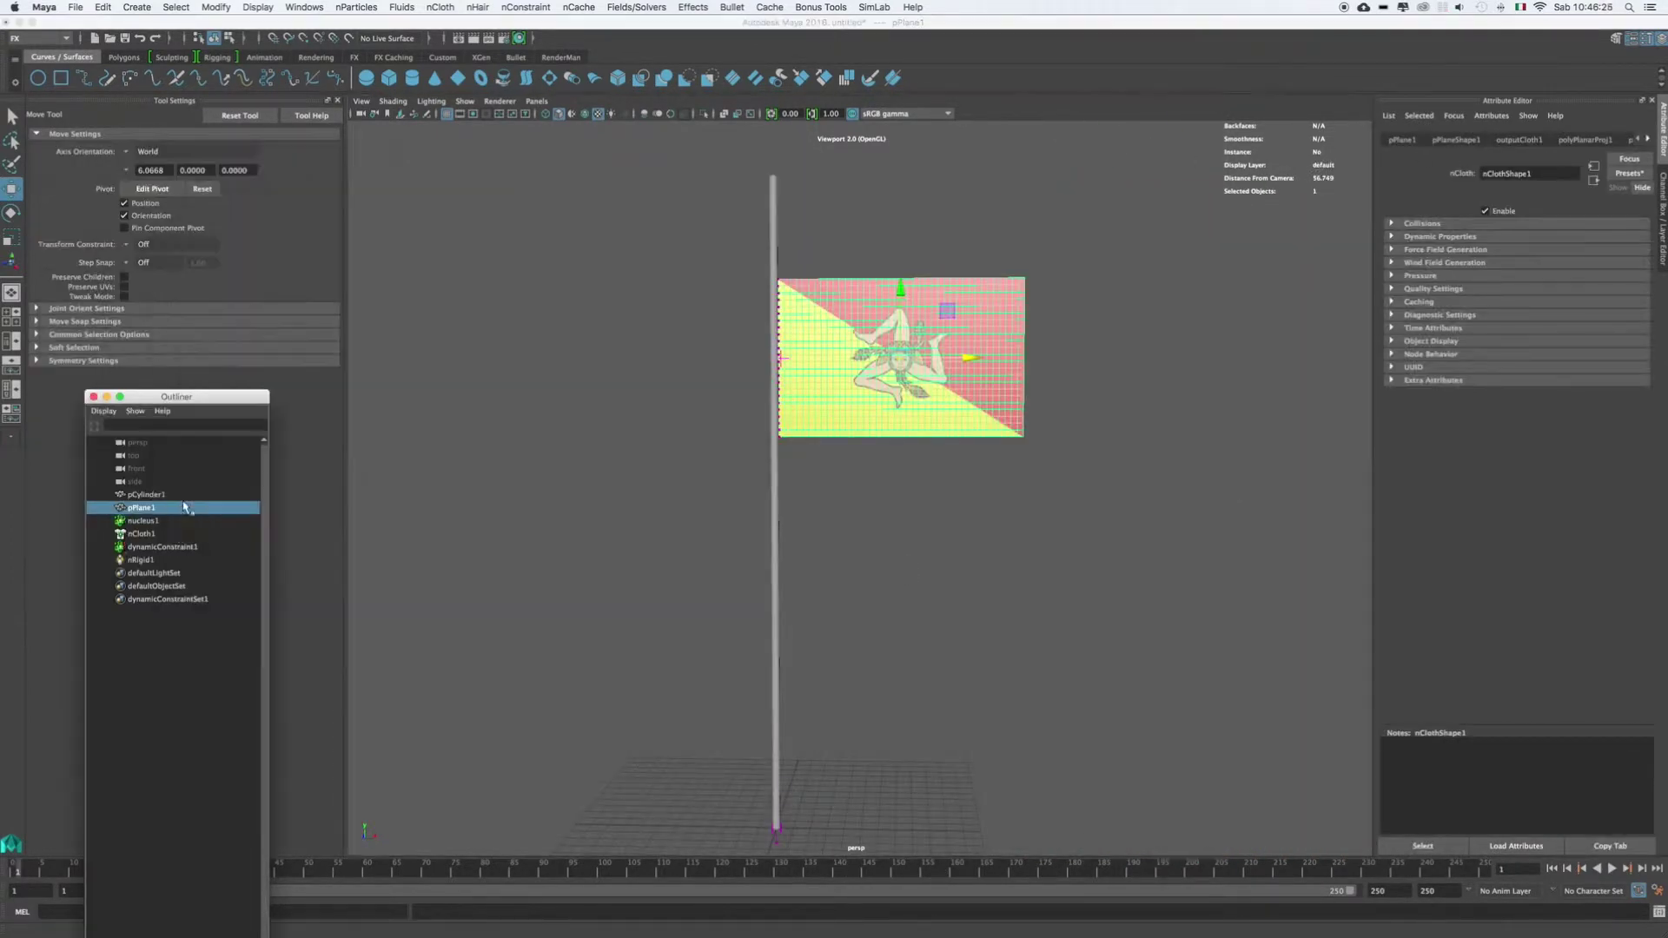
Step: Set the wind speed of the nucleus1 solver to 20
left_click(143, 521)
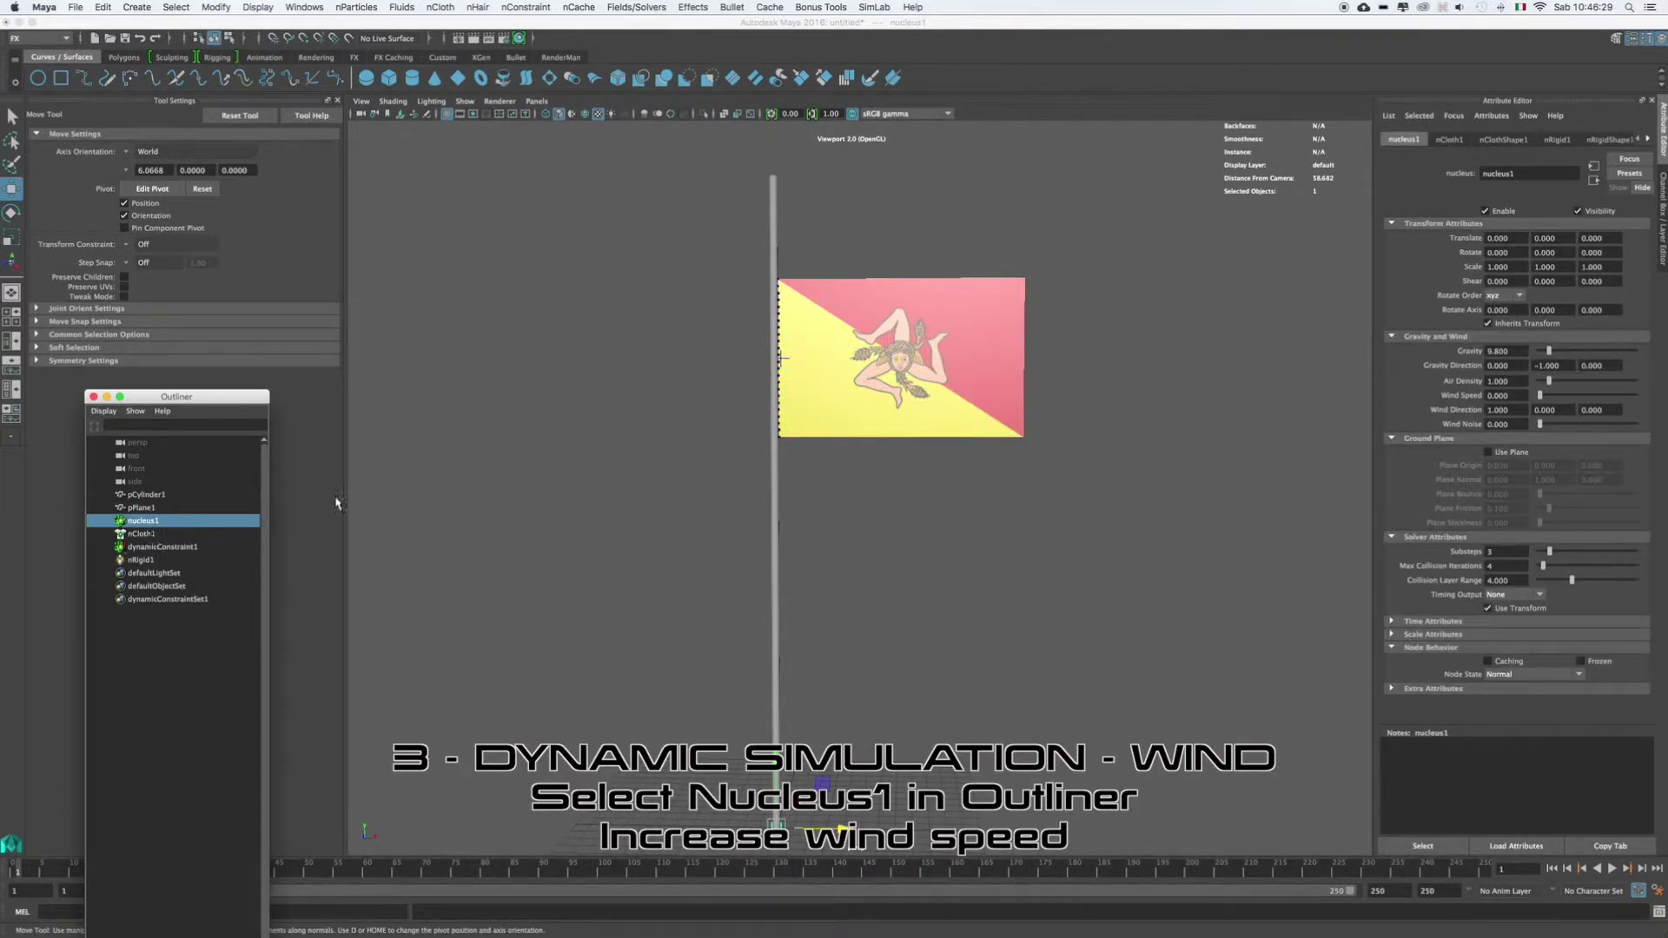
left_click_drag(1552, 397, 1573, 398)
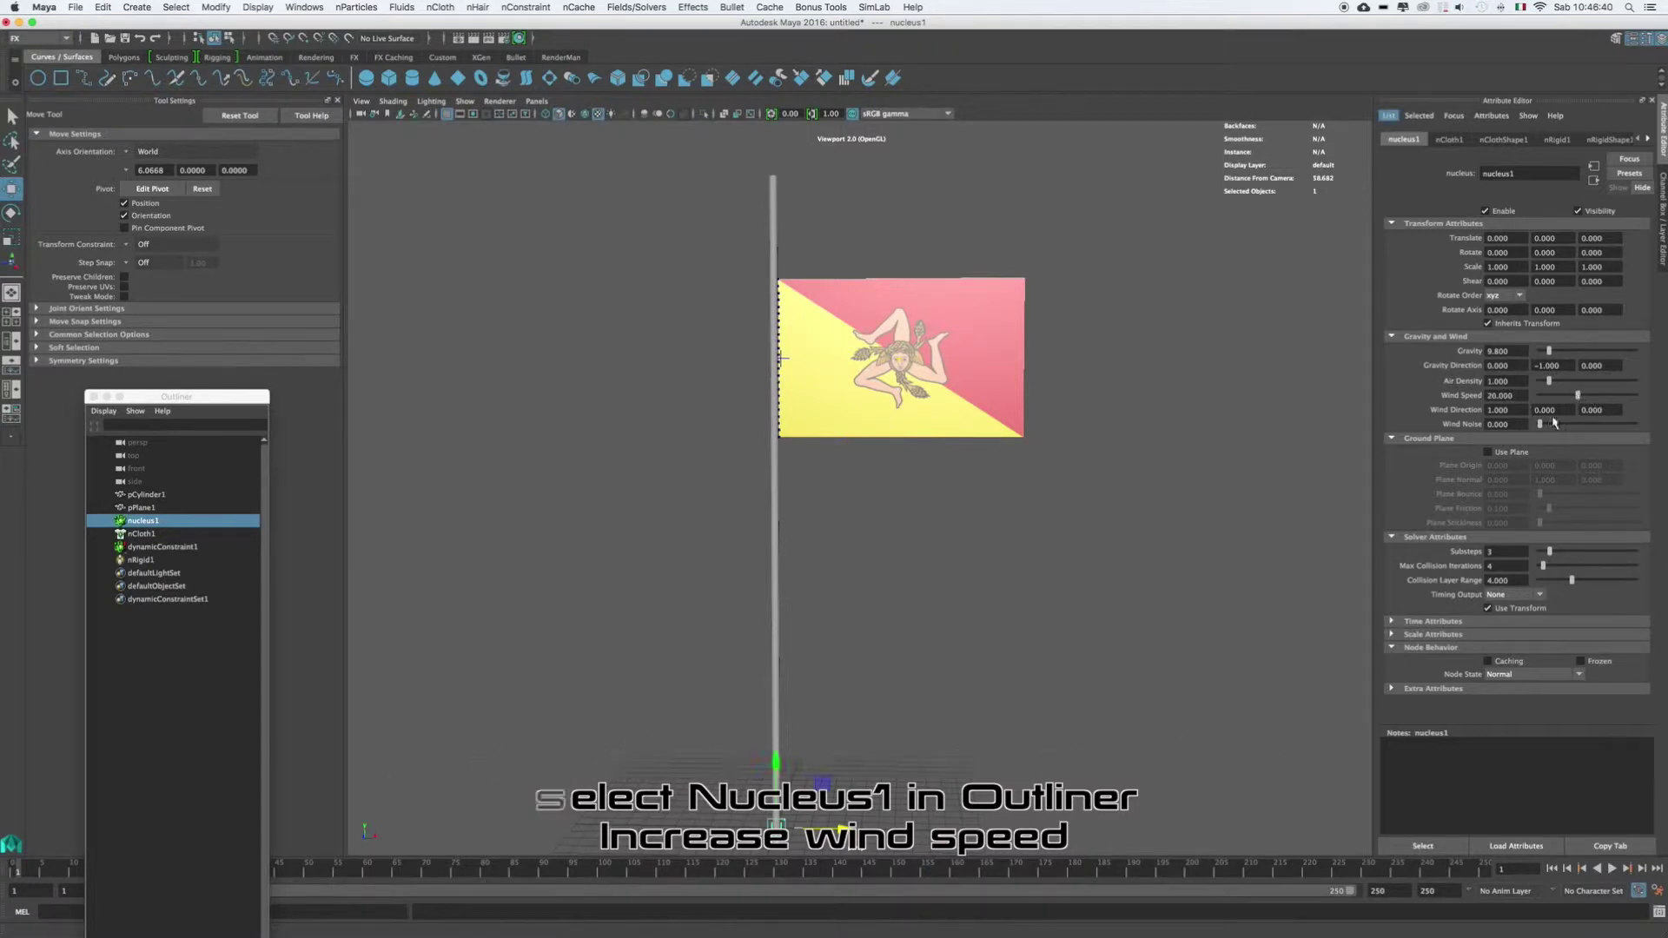
Step: Create the expression "nucleus1.windDirectionX=rand (0.7, 1);" on the solver's Wind Direction X
right_click(1505, 410)
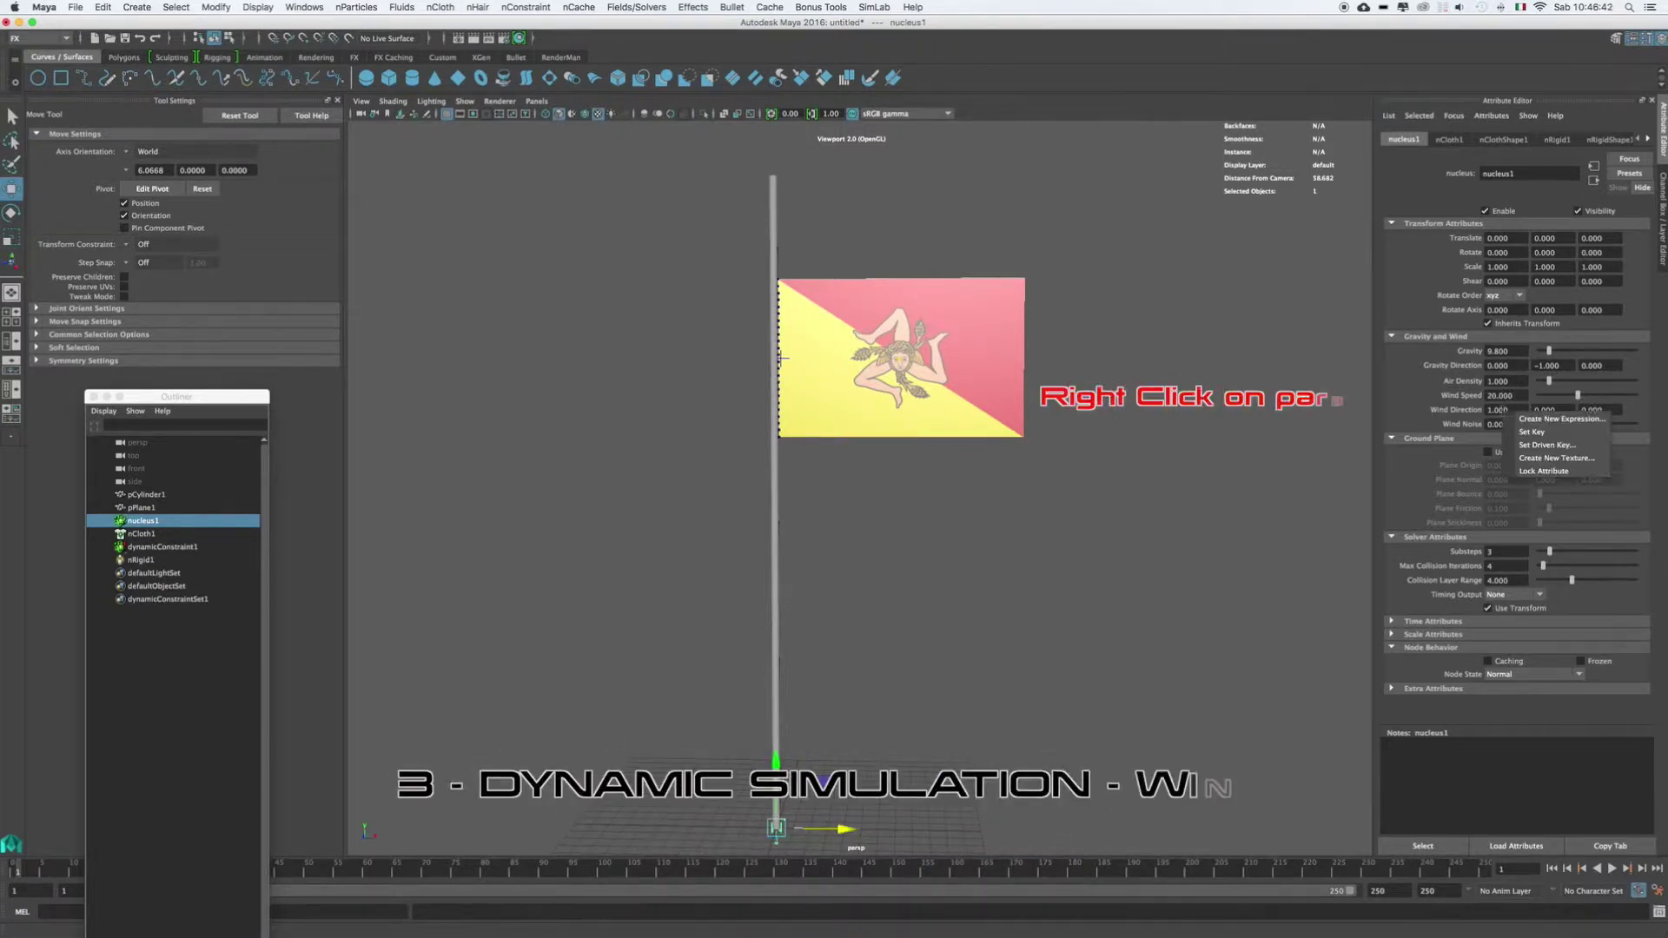
left_click(1521, 421)
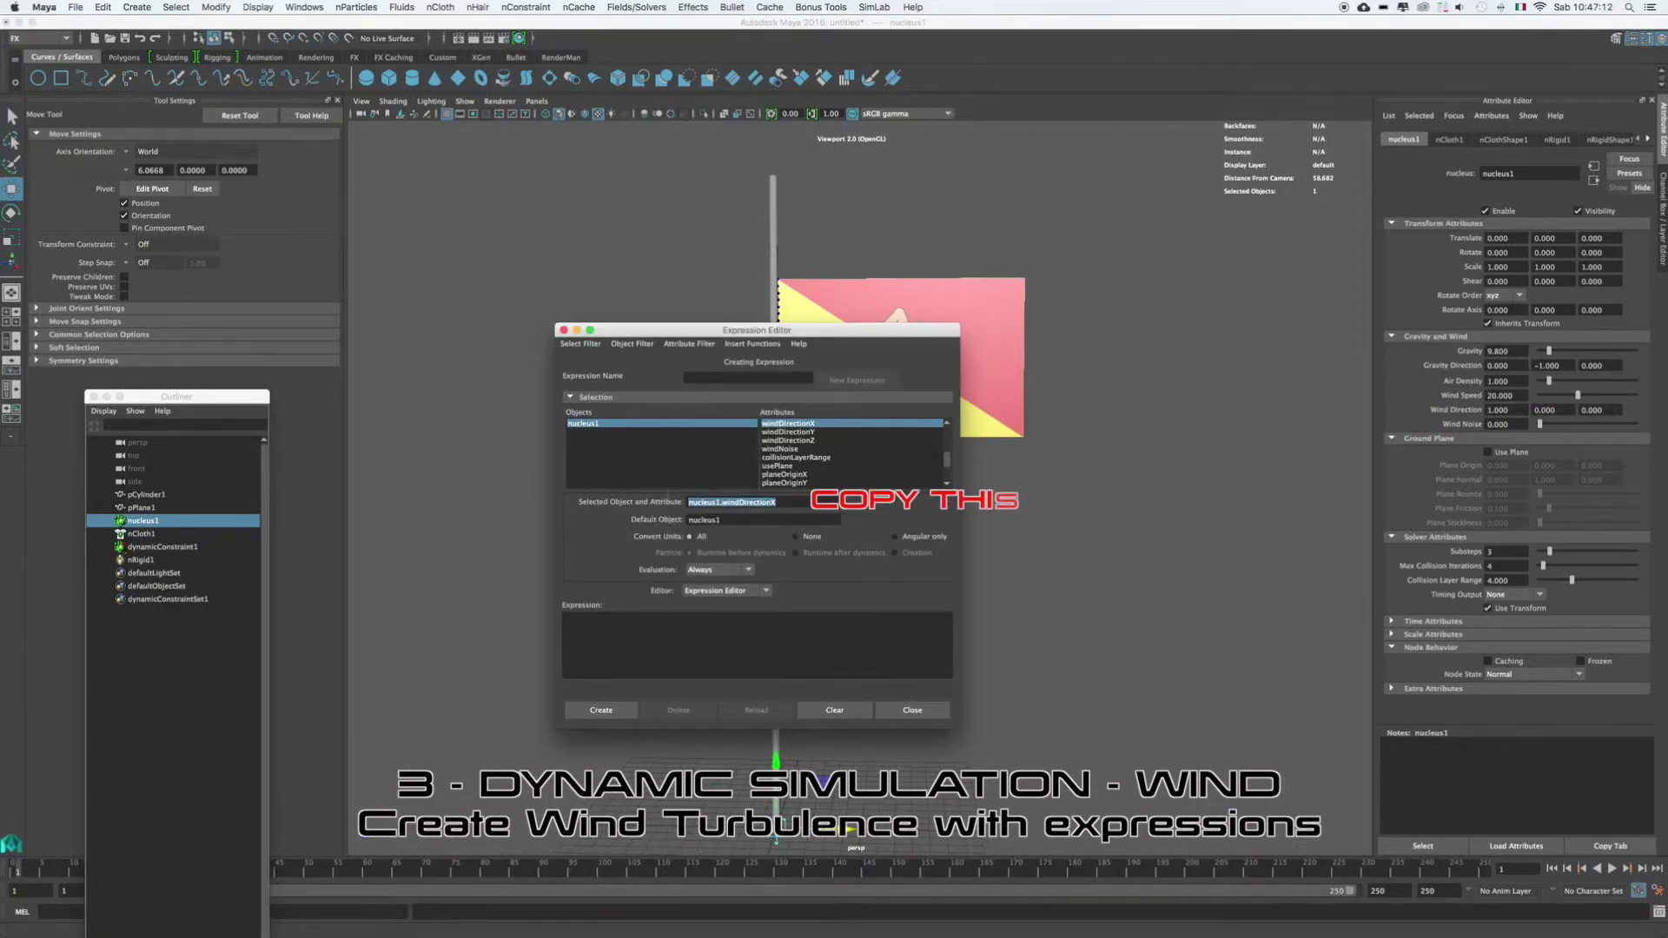
type("nucleus1.windDirectionX")
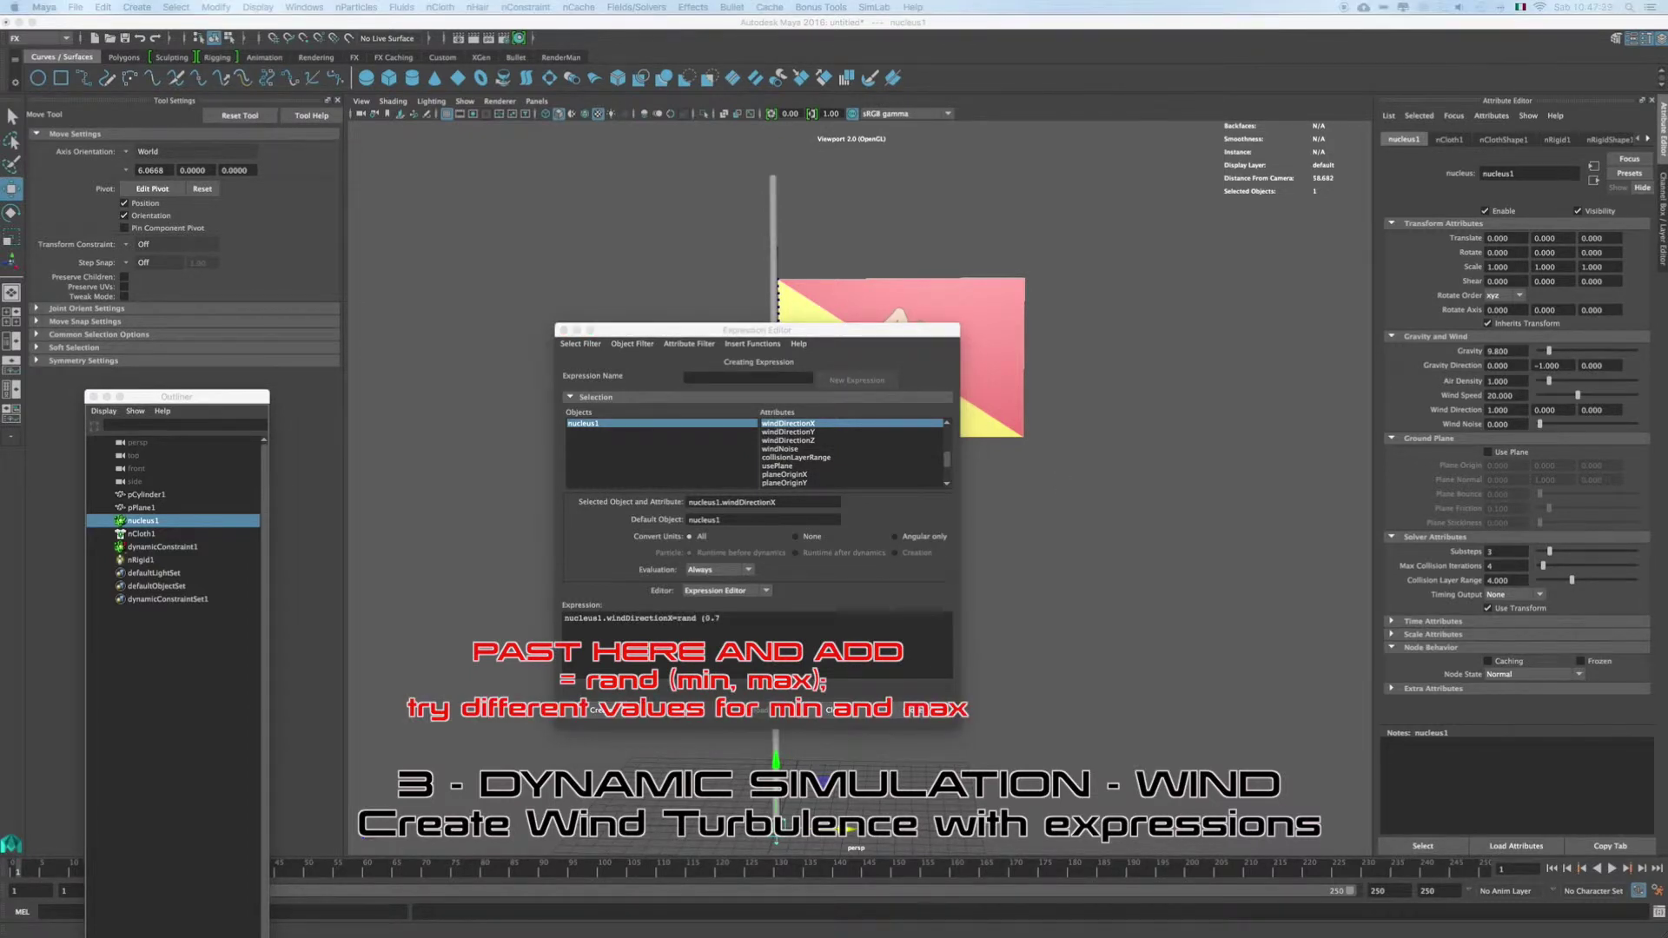
type("=rand (0.7, 1);")
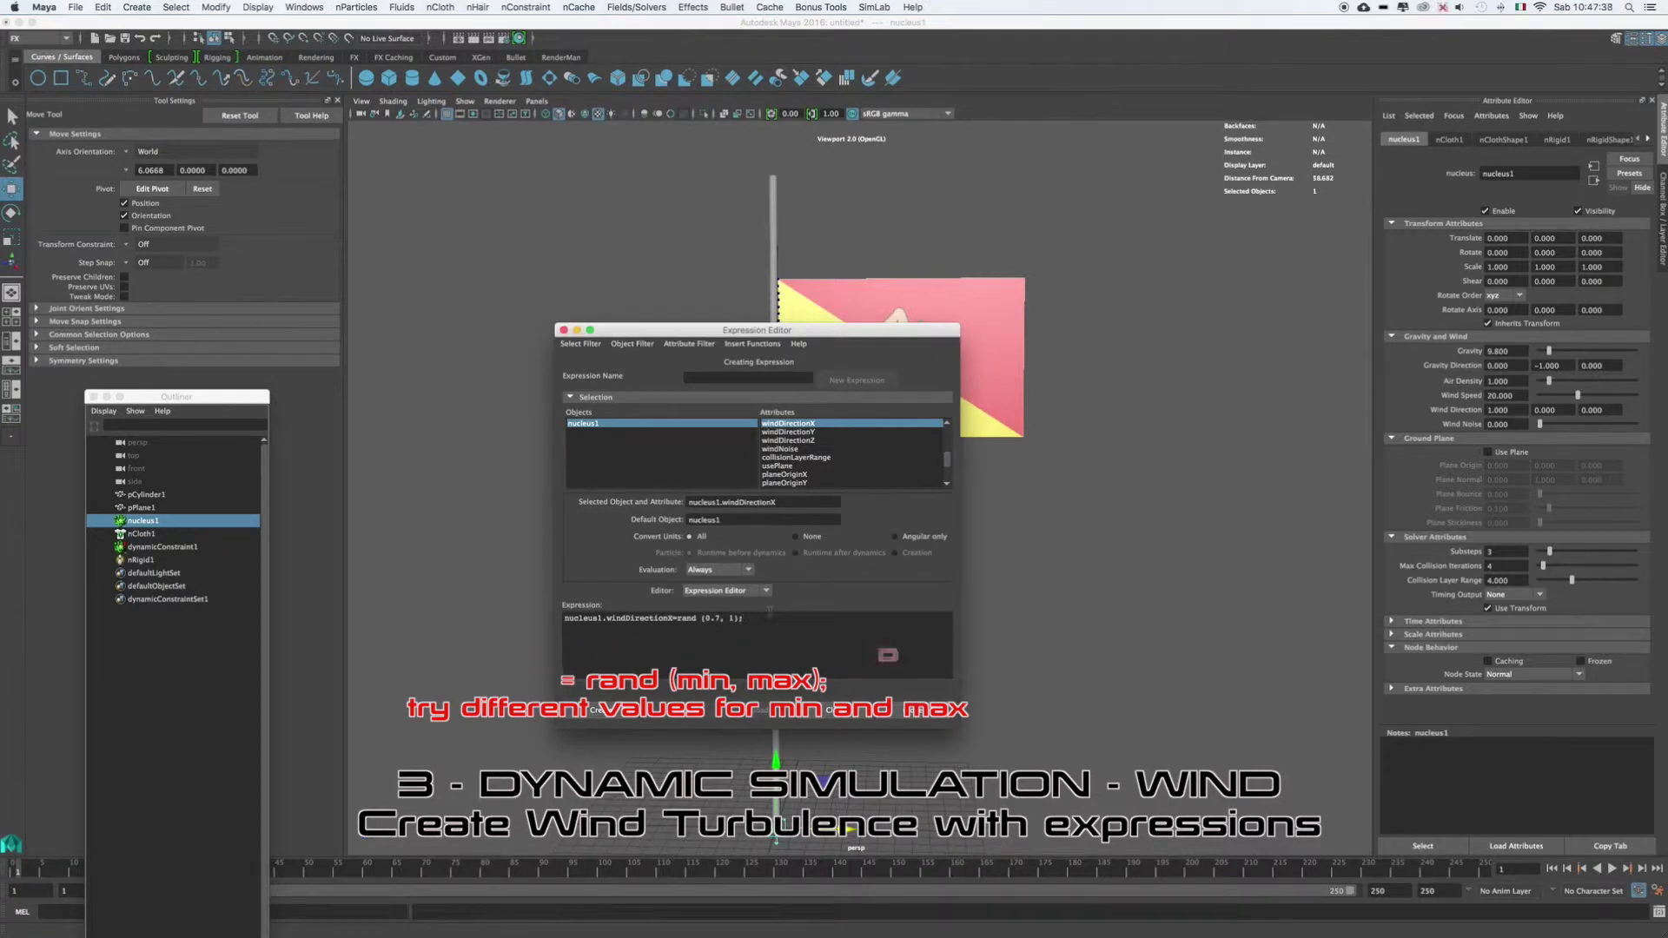
left_click(600, 711)
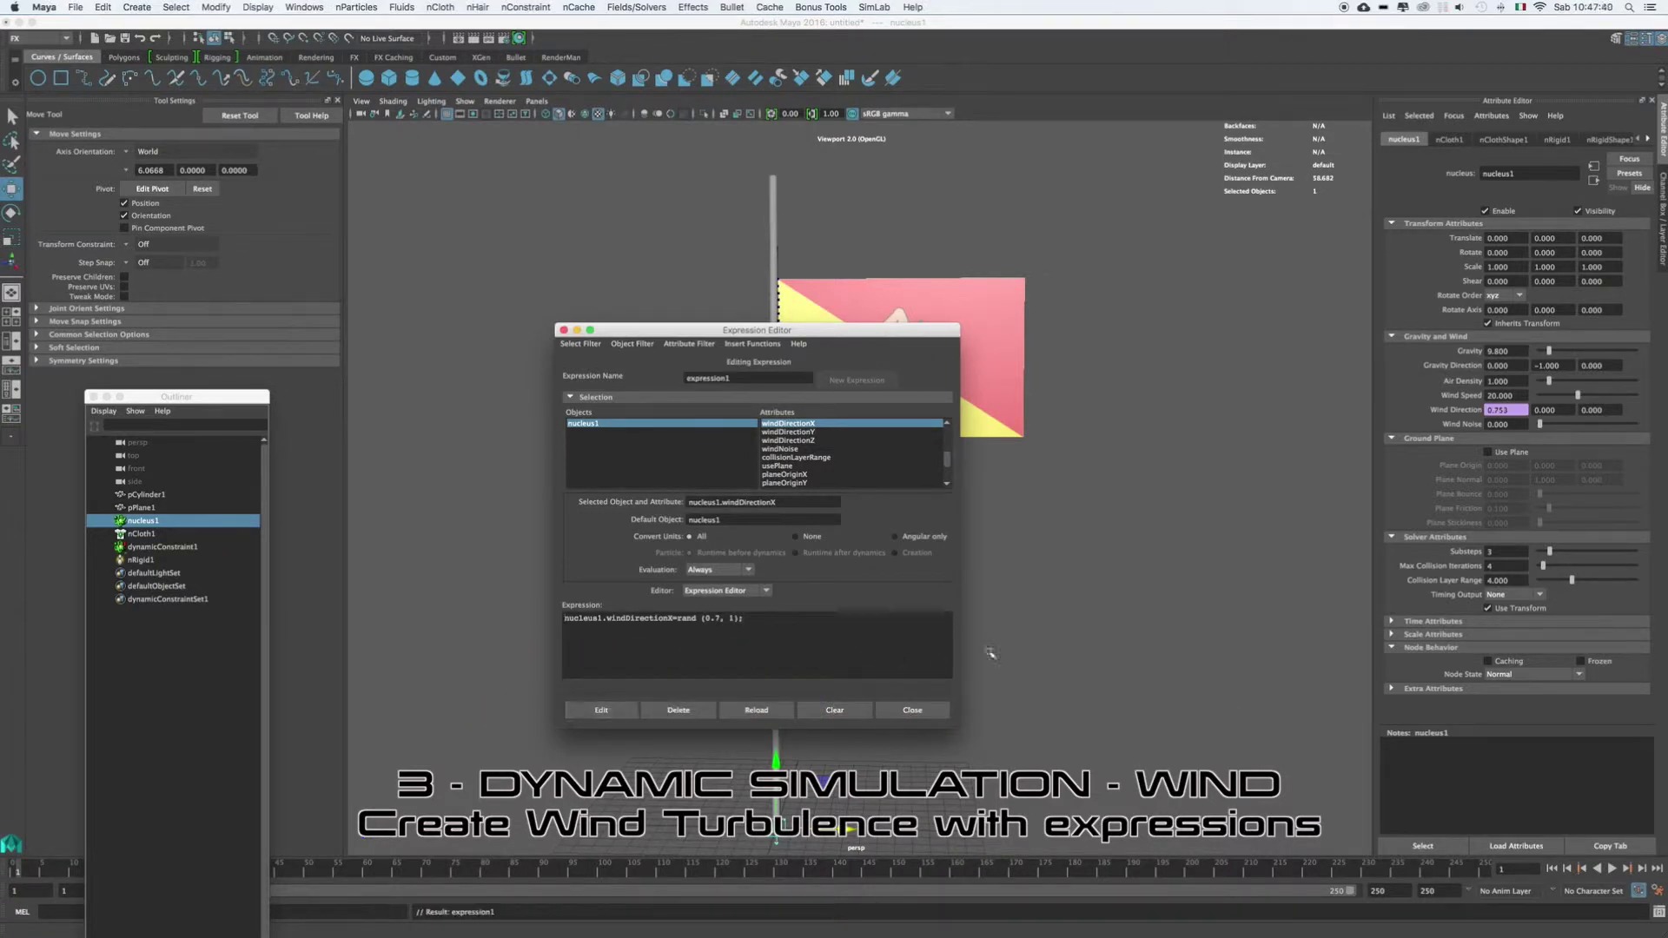
Step: Copy the Wind Direction X expression and create "nucleus1.windDirectionZ=rand (0.7, 1);" on the solver's Wind Direction Z
left_click_drag(745, 619, 462, 614)
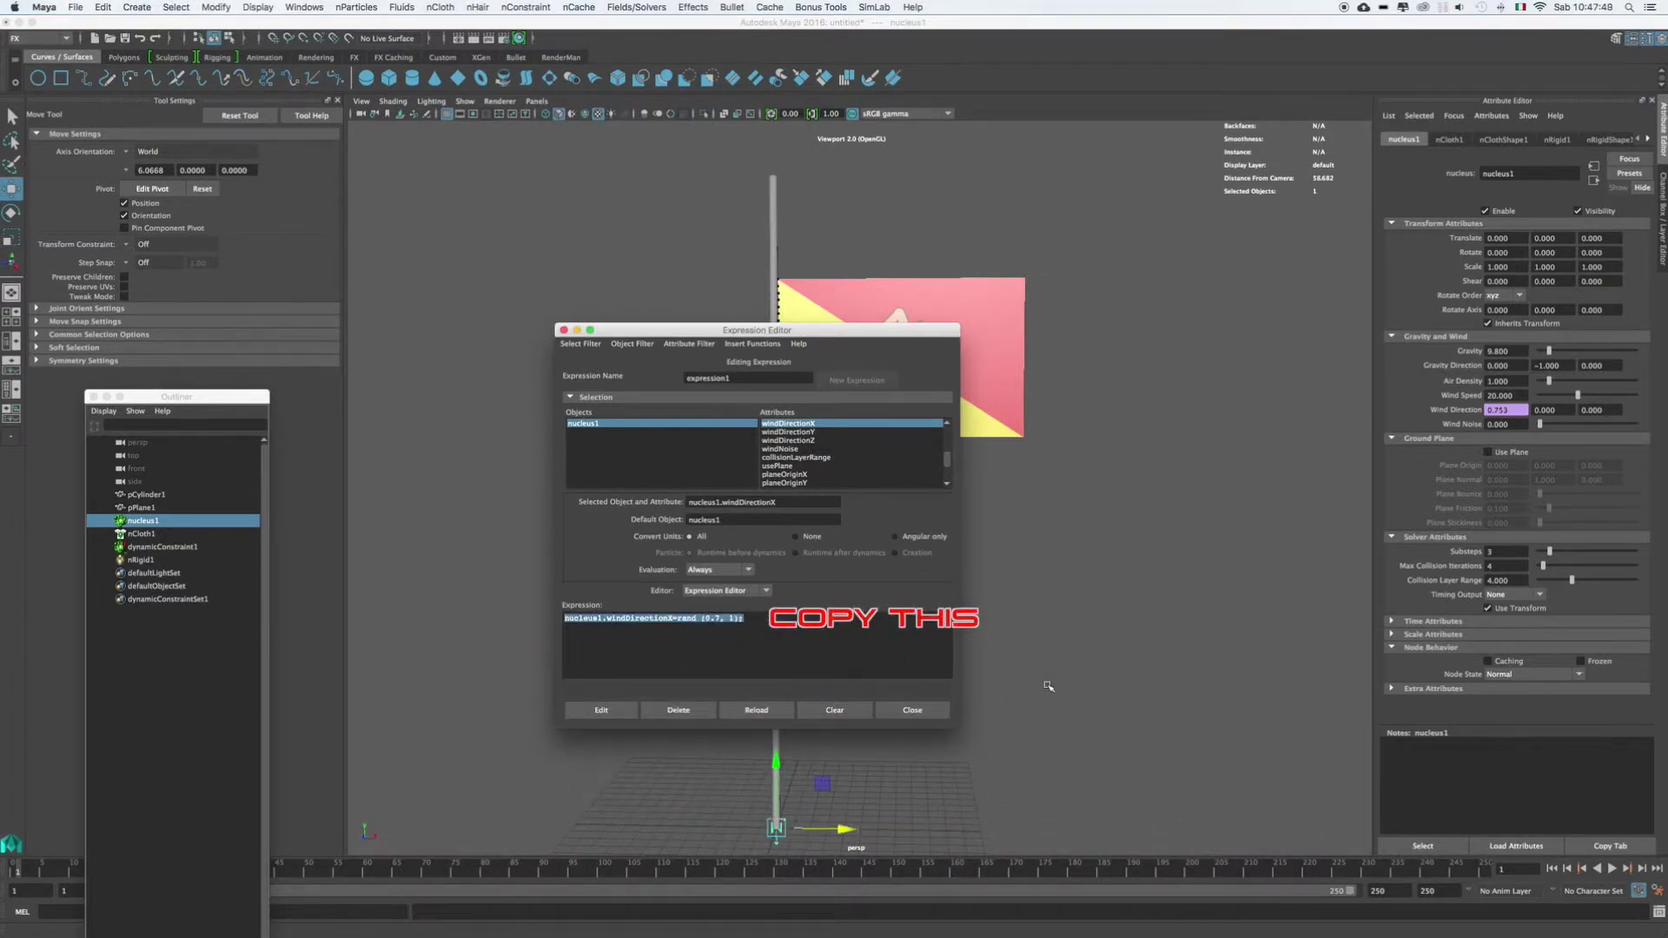
left_click(898, 711)
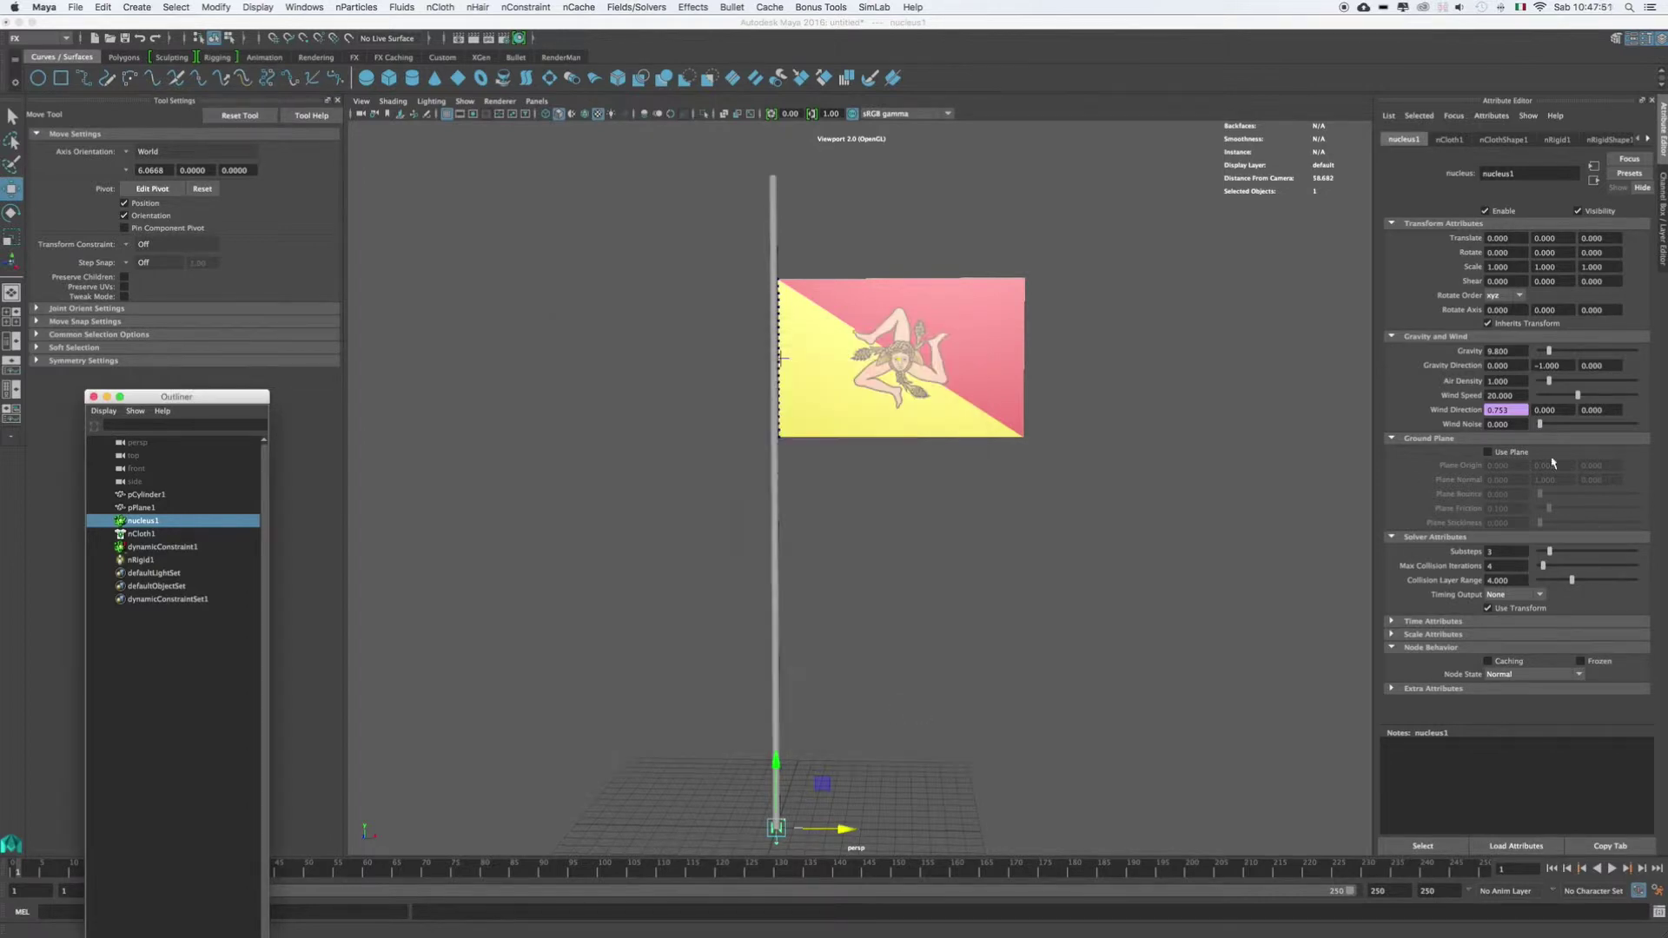
right_click(1577, 410)
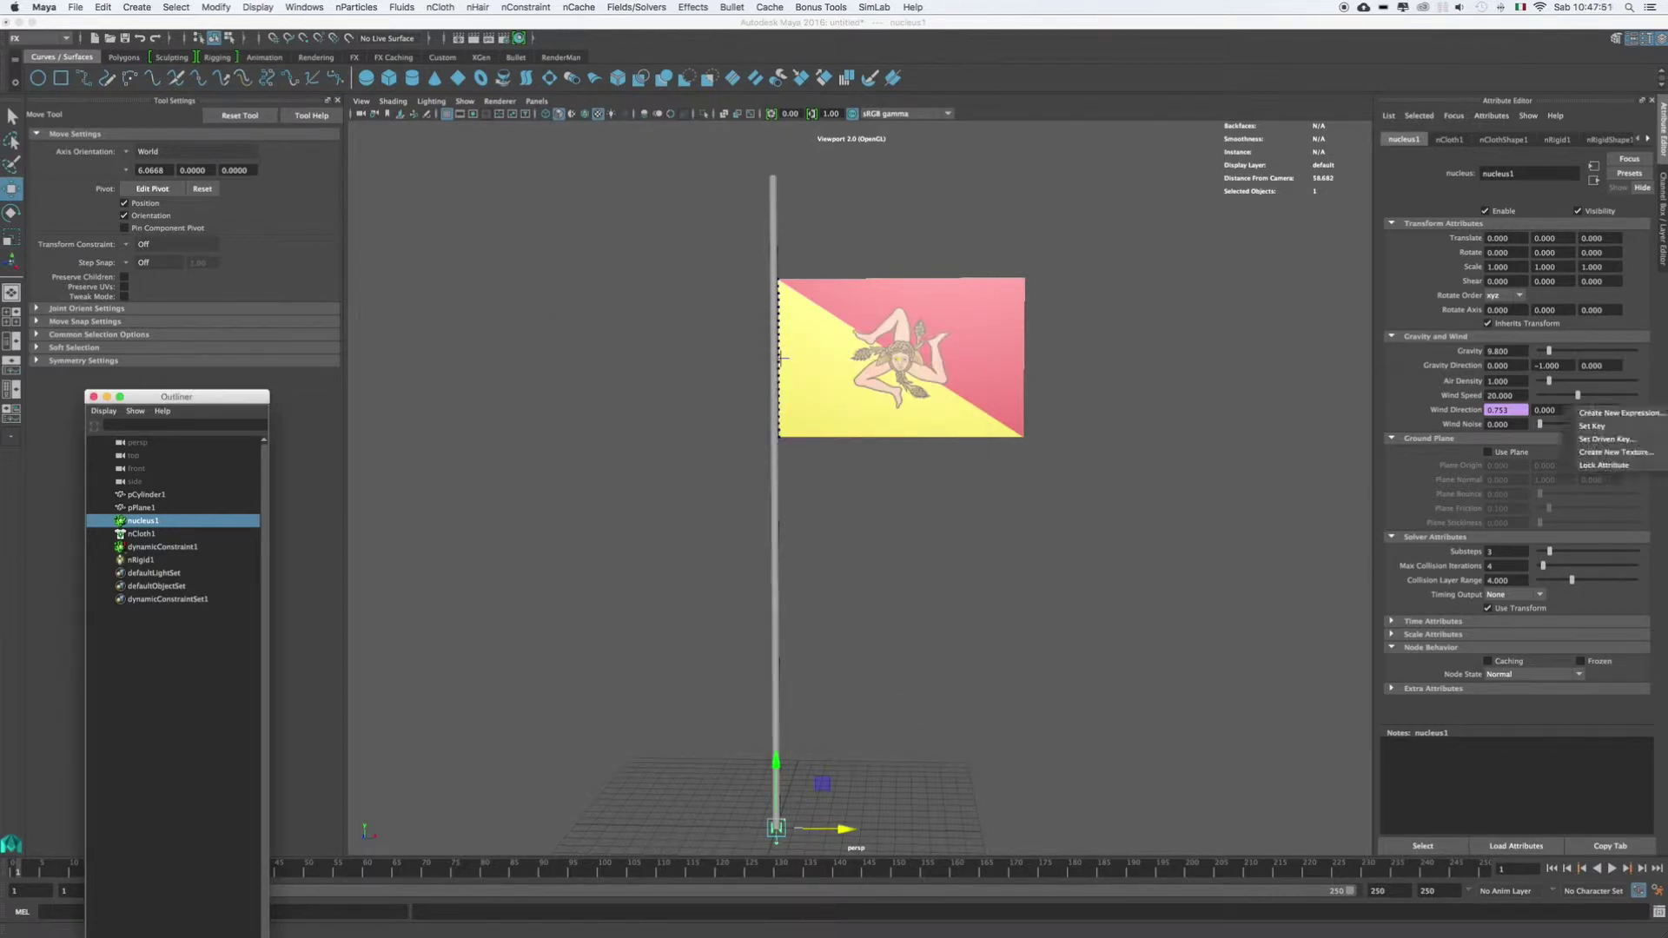
left_click(1603, 414)
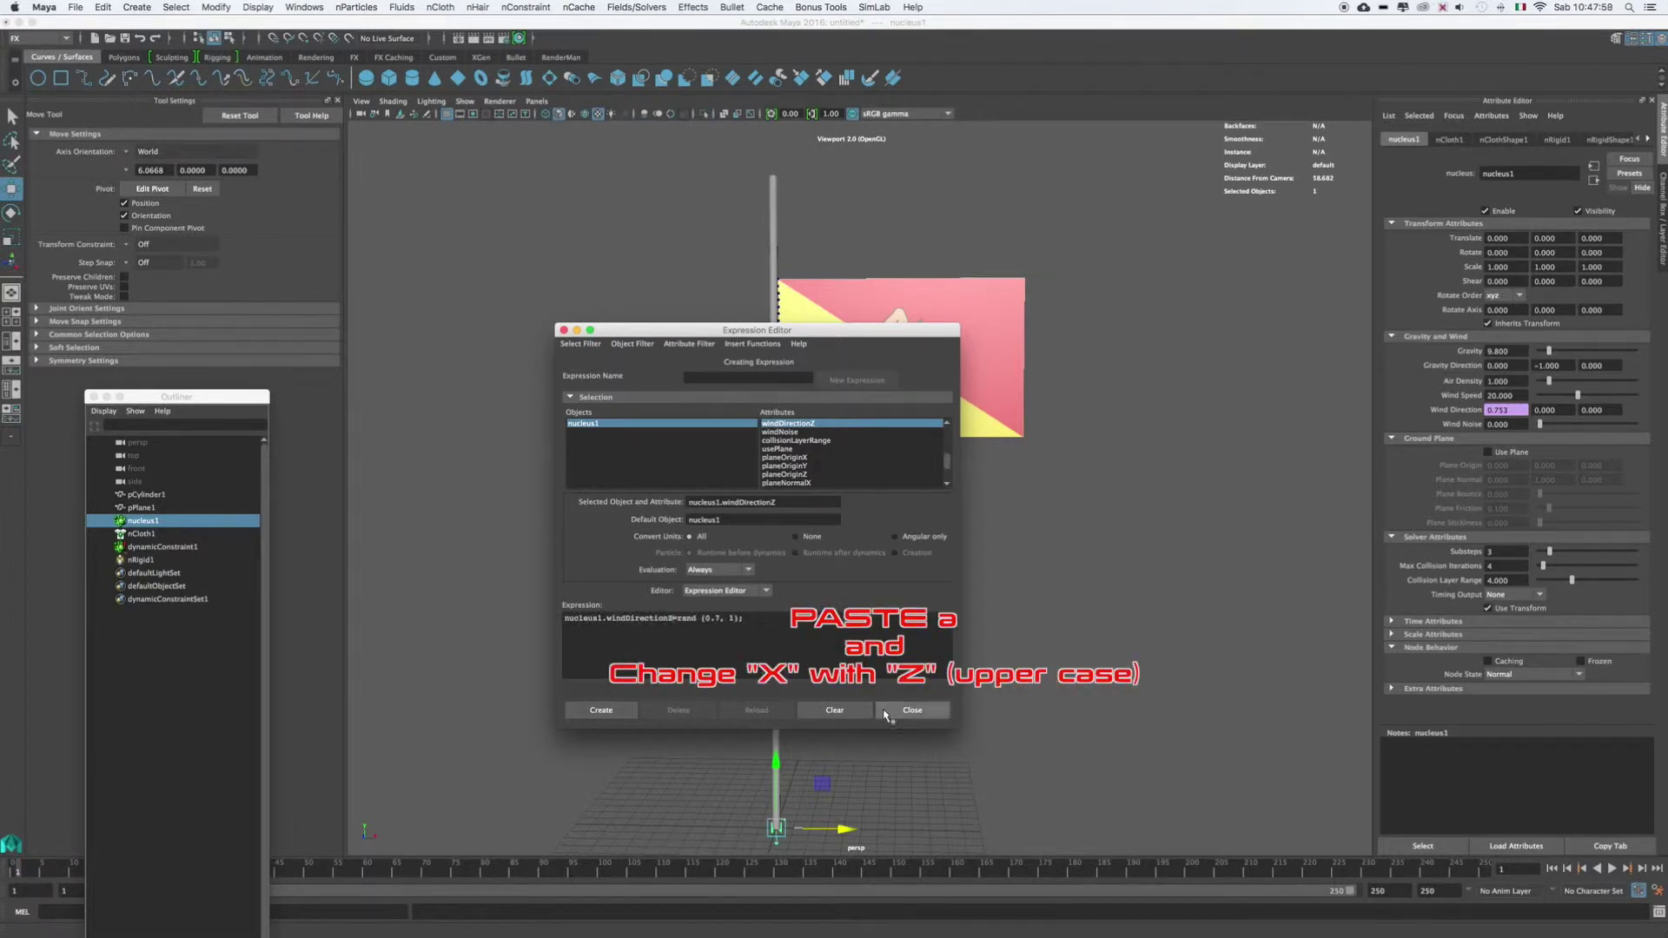
left_click(599, 710)
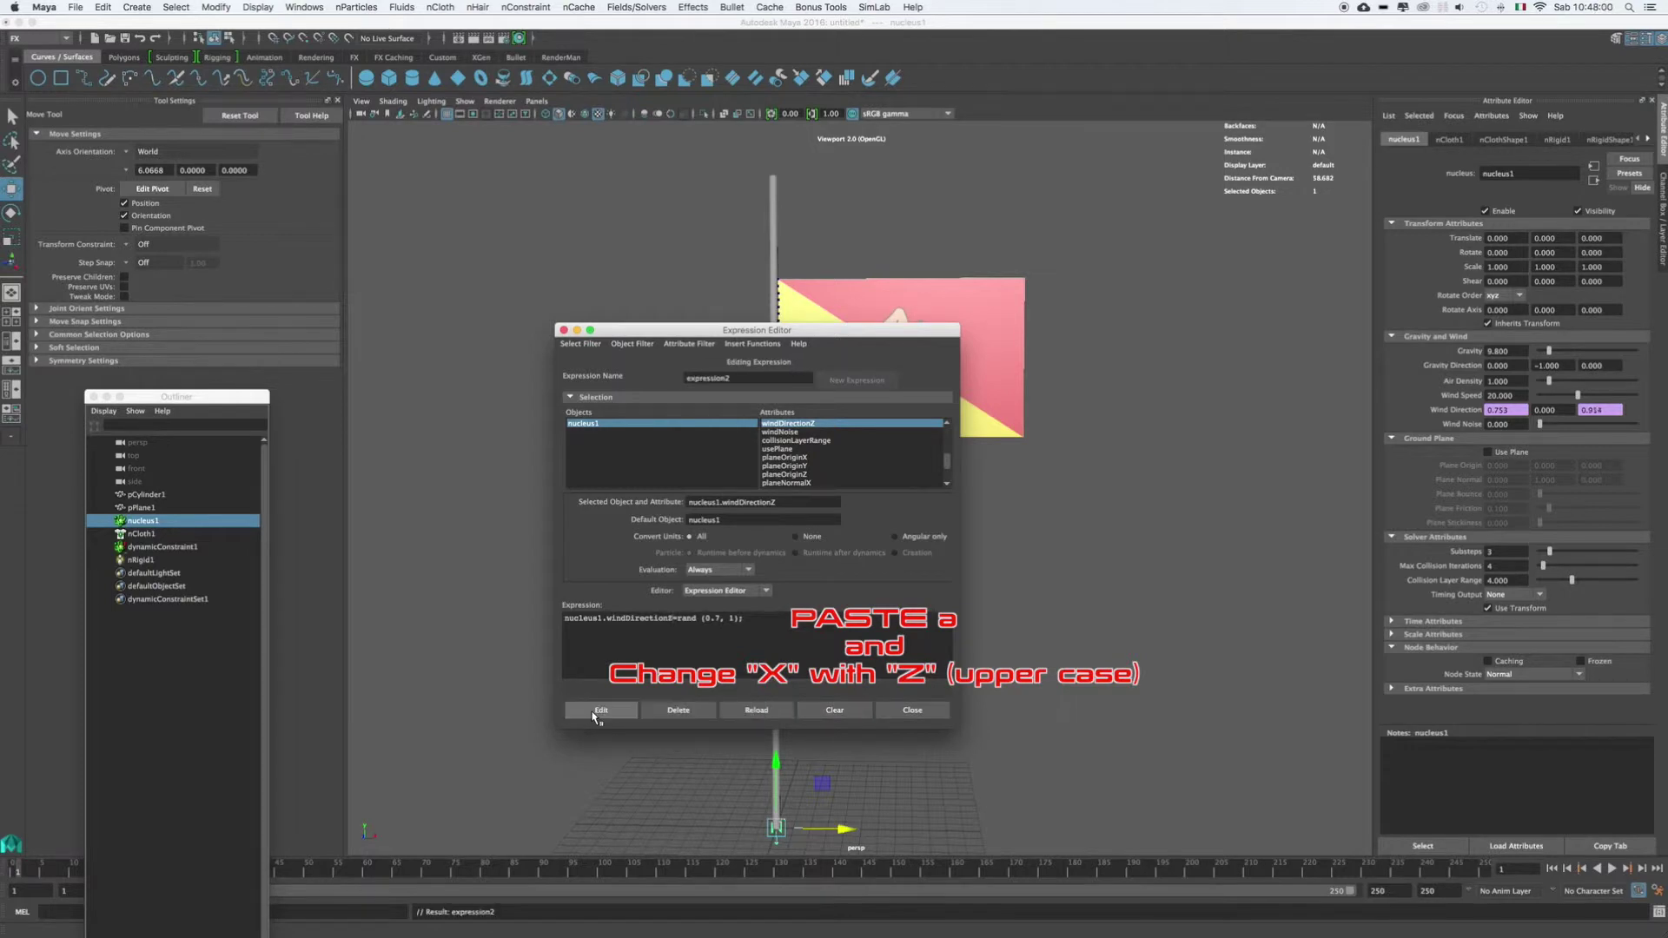
left_click(916, 712)
Step: Run the windy simulation to frame 122, and set the flag's nCloth thickness to 0.018 and friction to 0.020
left_click(1611, 868)
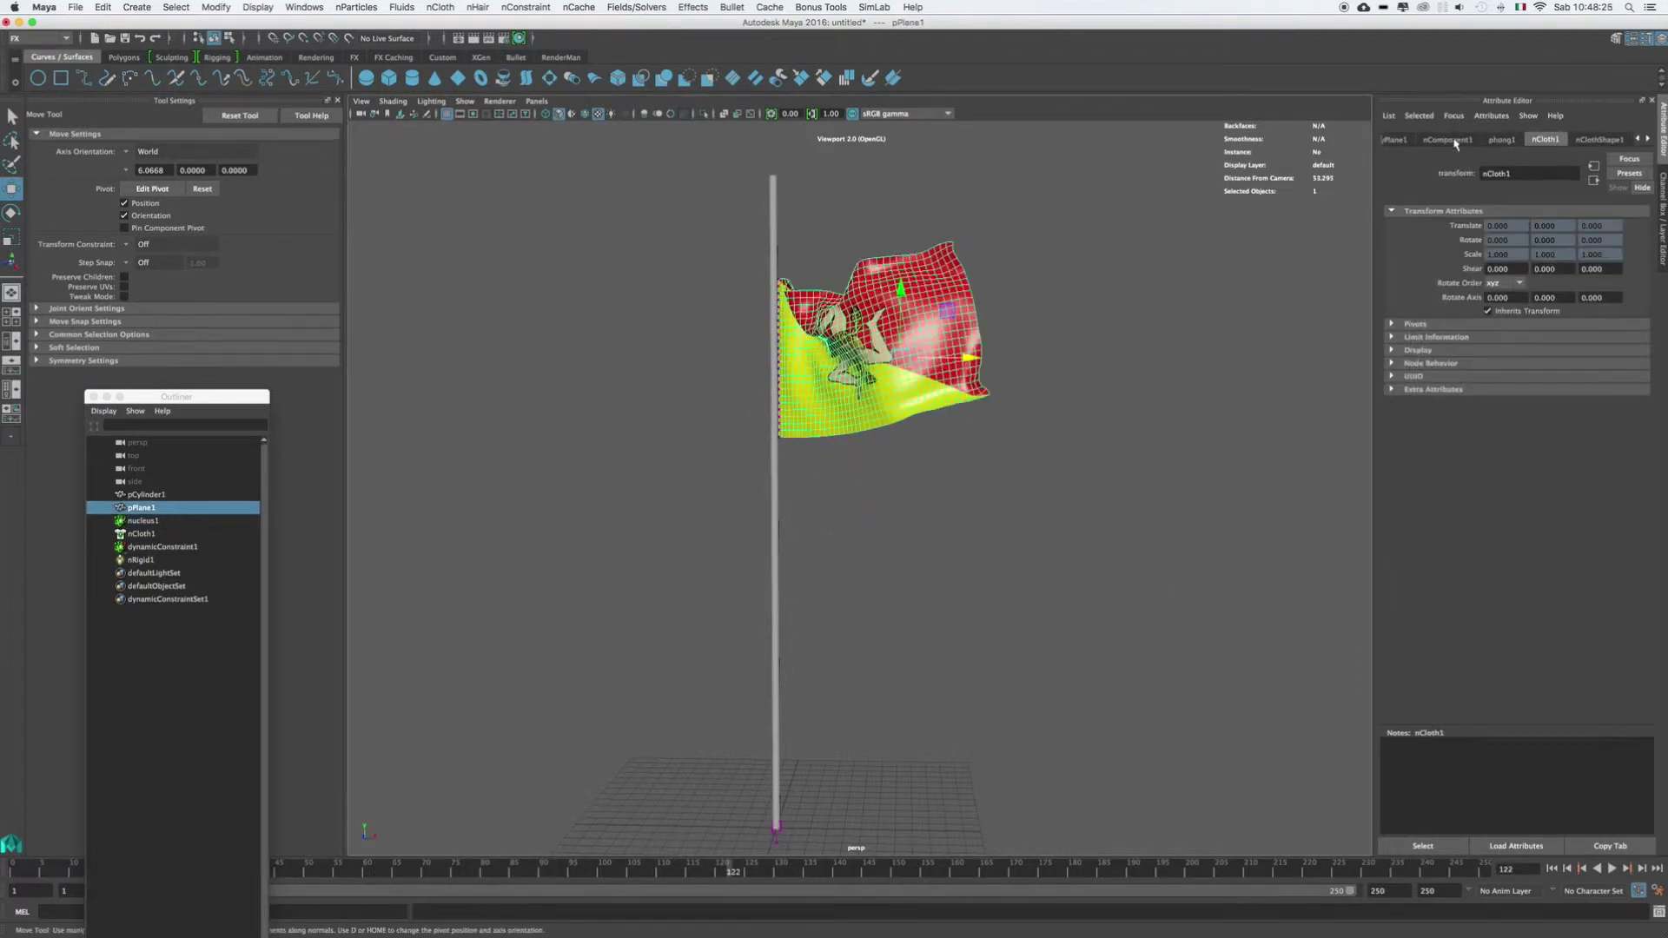
left_click(1599, 139)
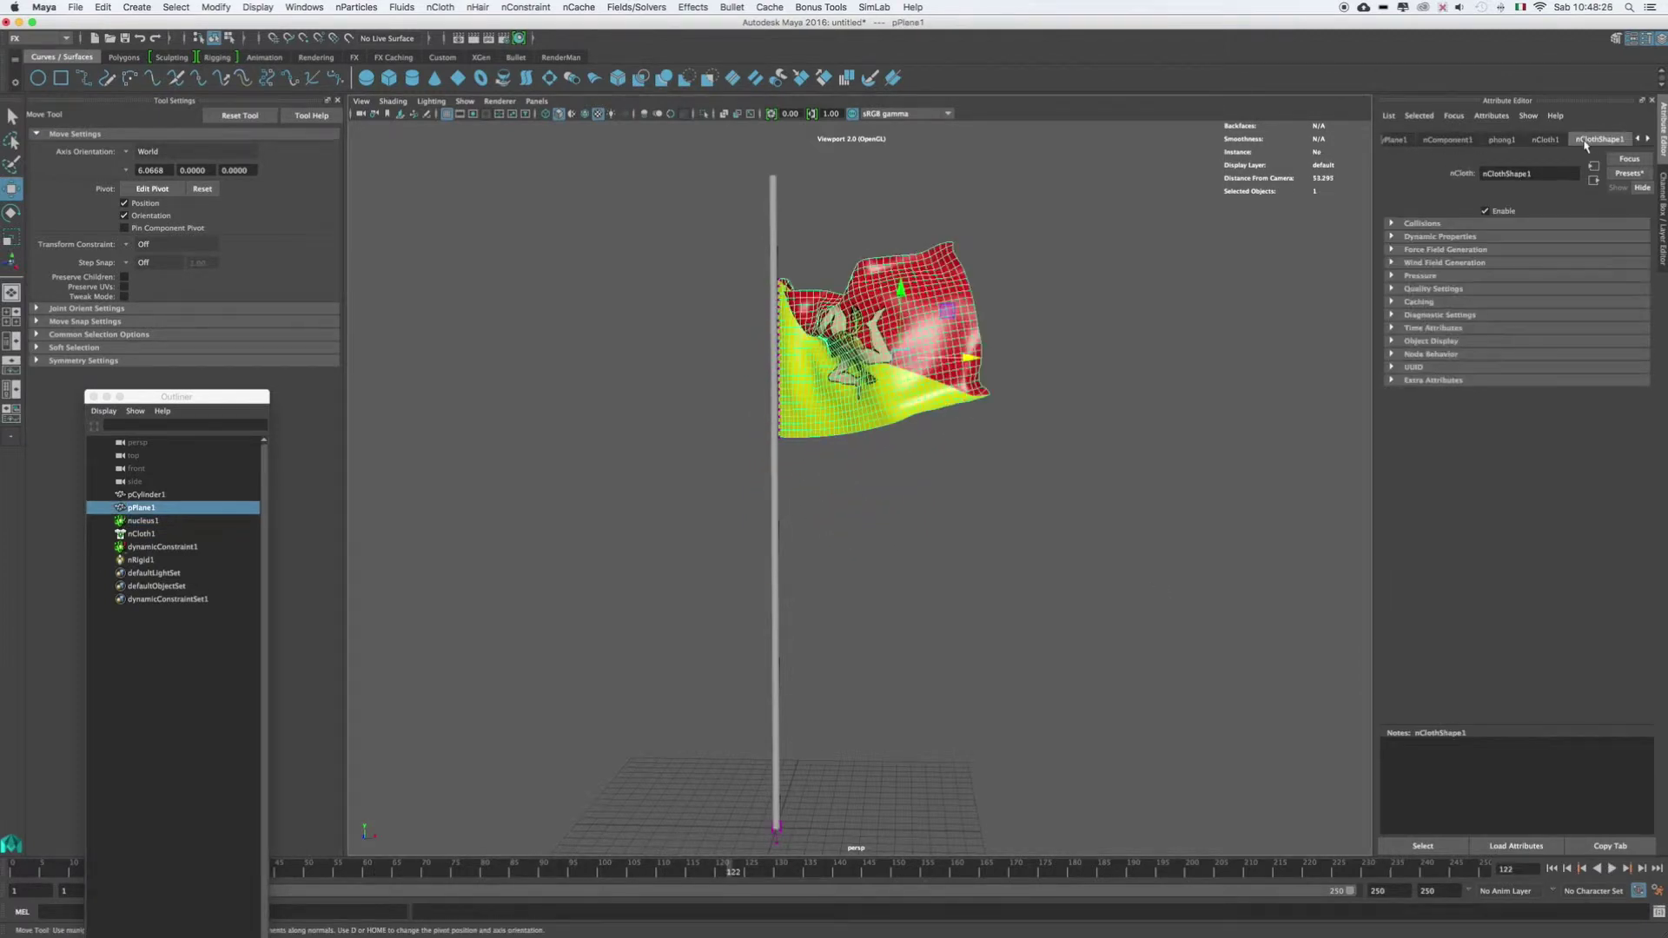
left_click(1392, 237)
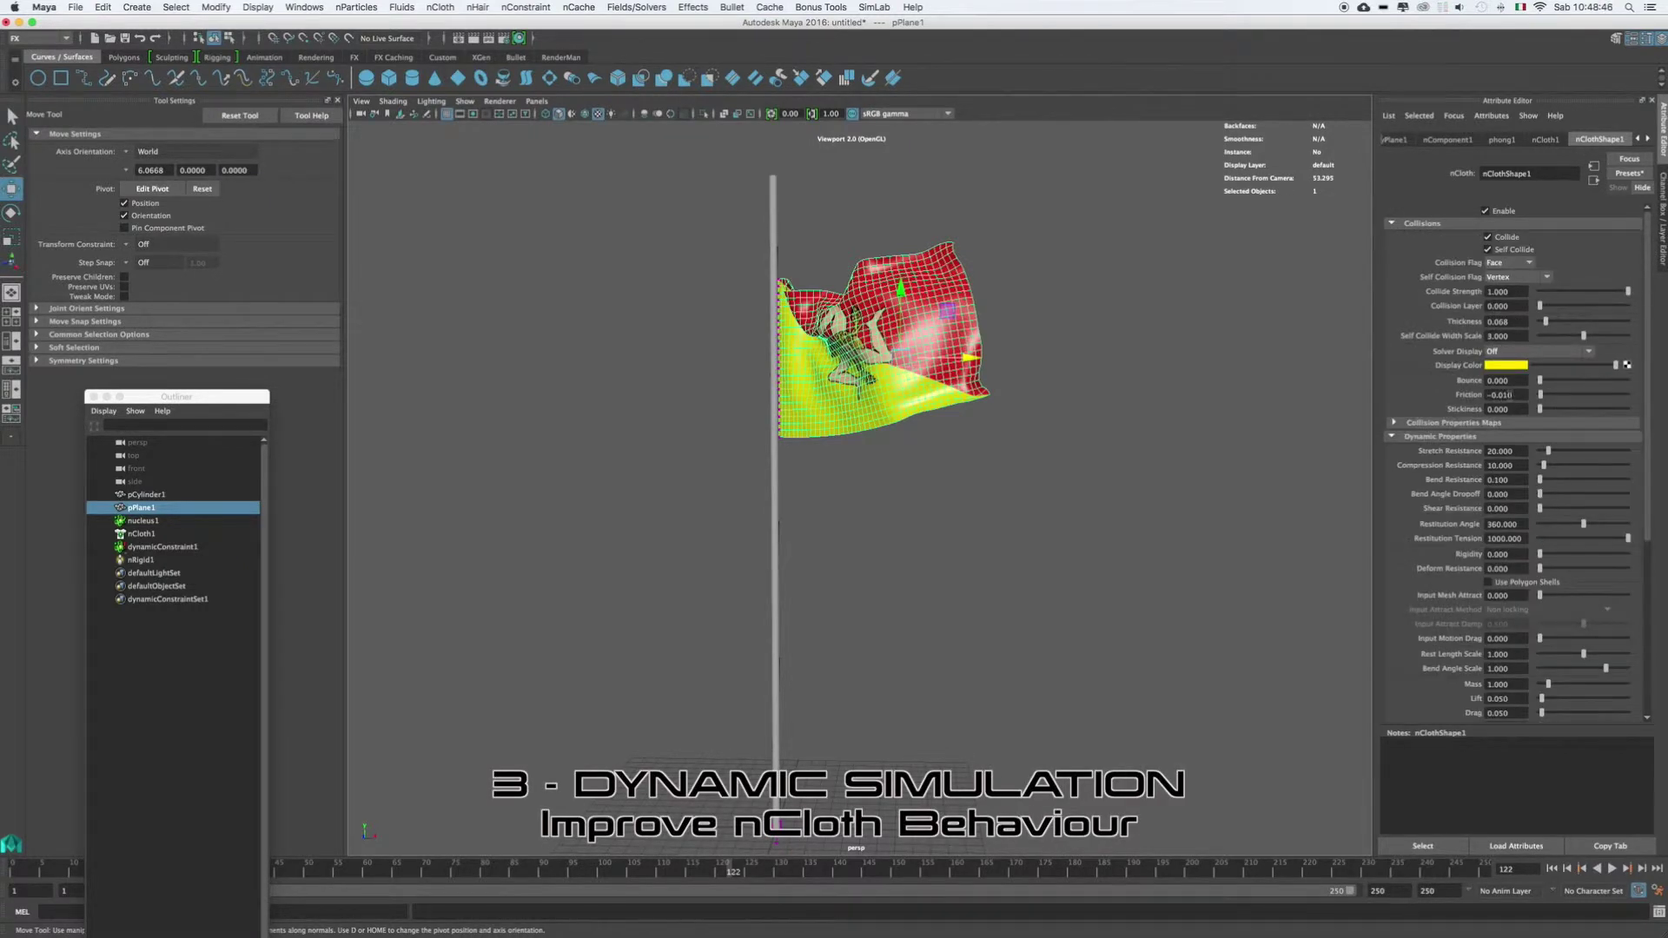
left_click_drag(1546, 321, 1541, 322)
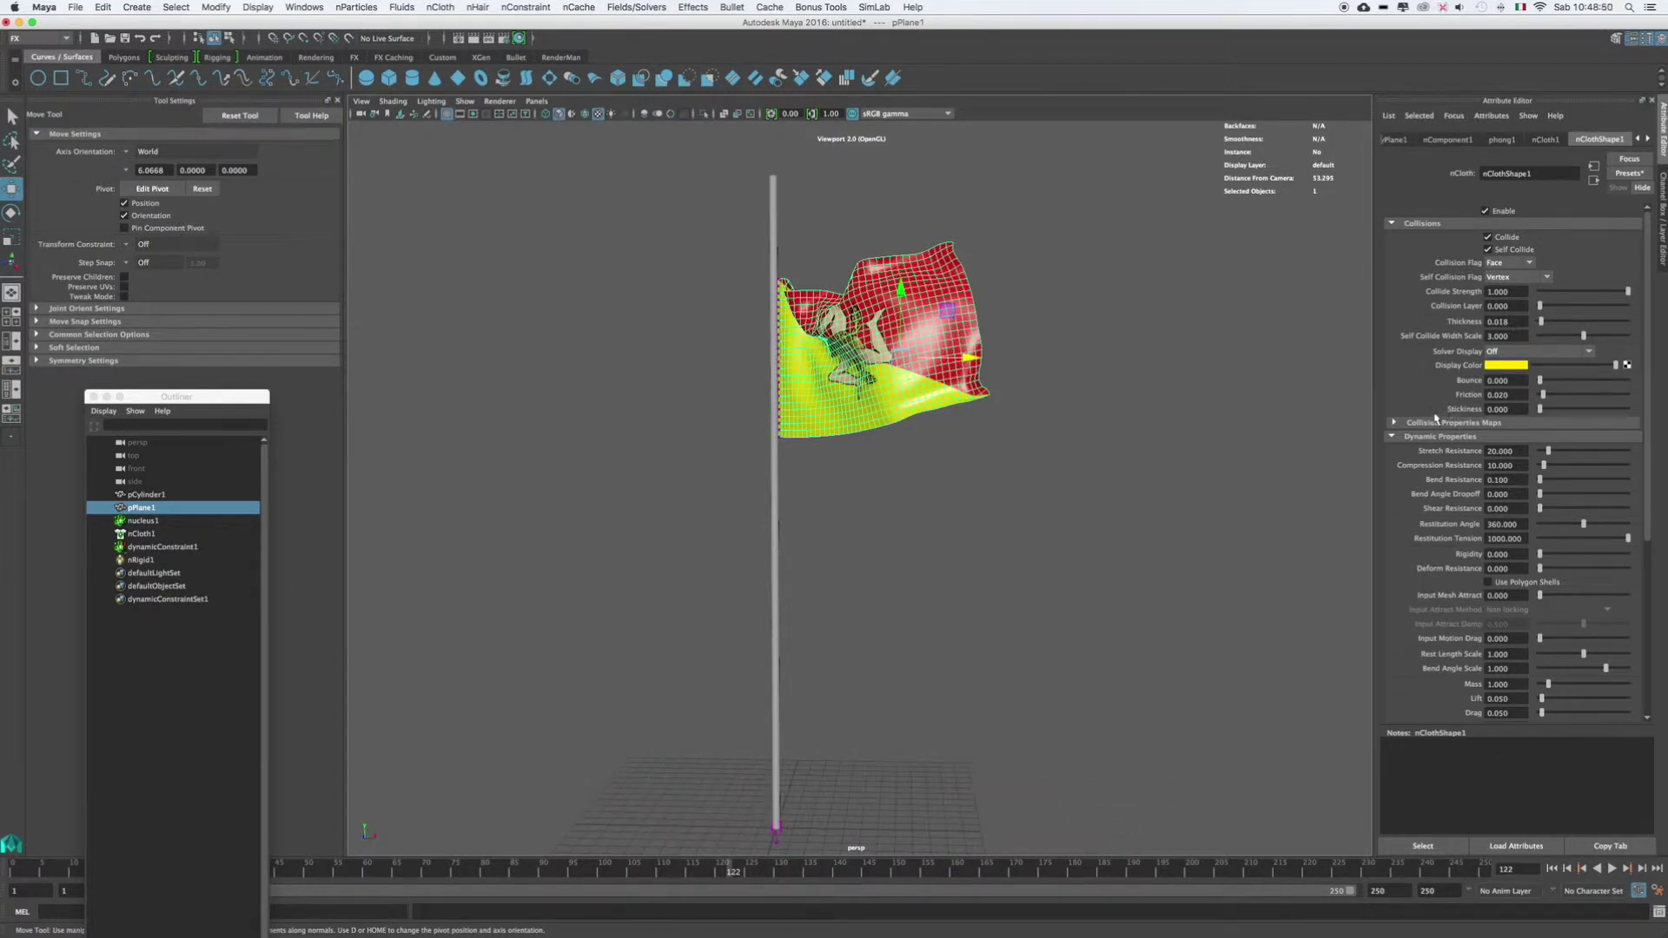
Step: Set the selected flag's current shape as its initial state and replay the simulation from the first frame
left_click(637, 7)
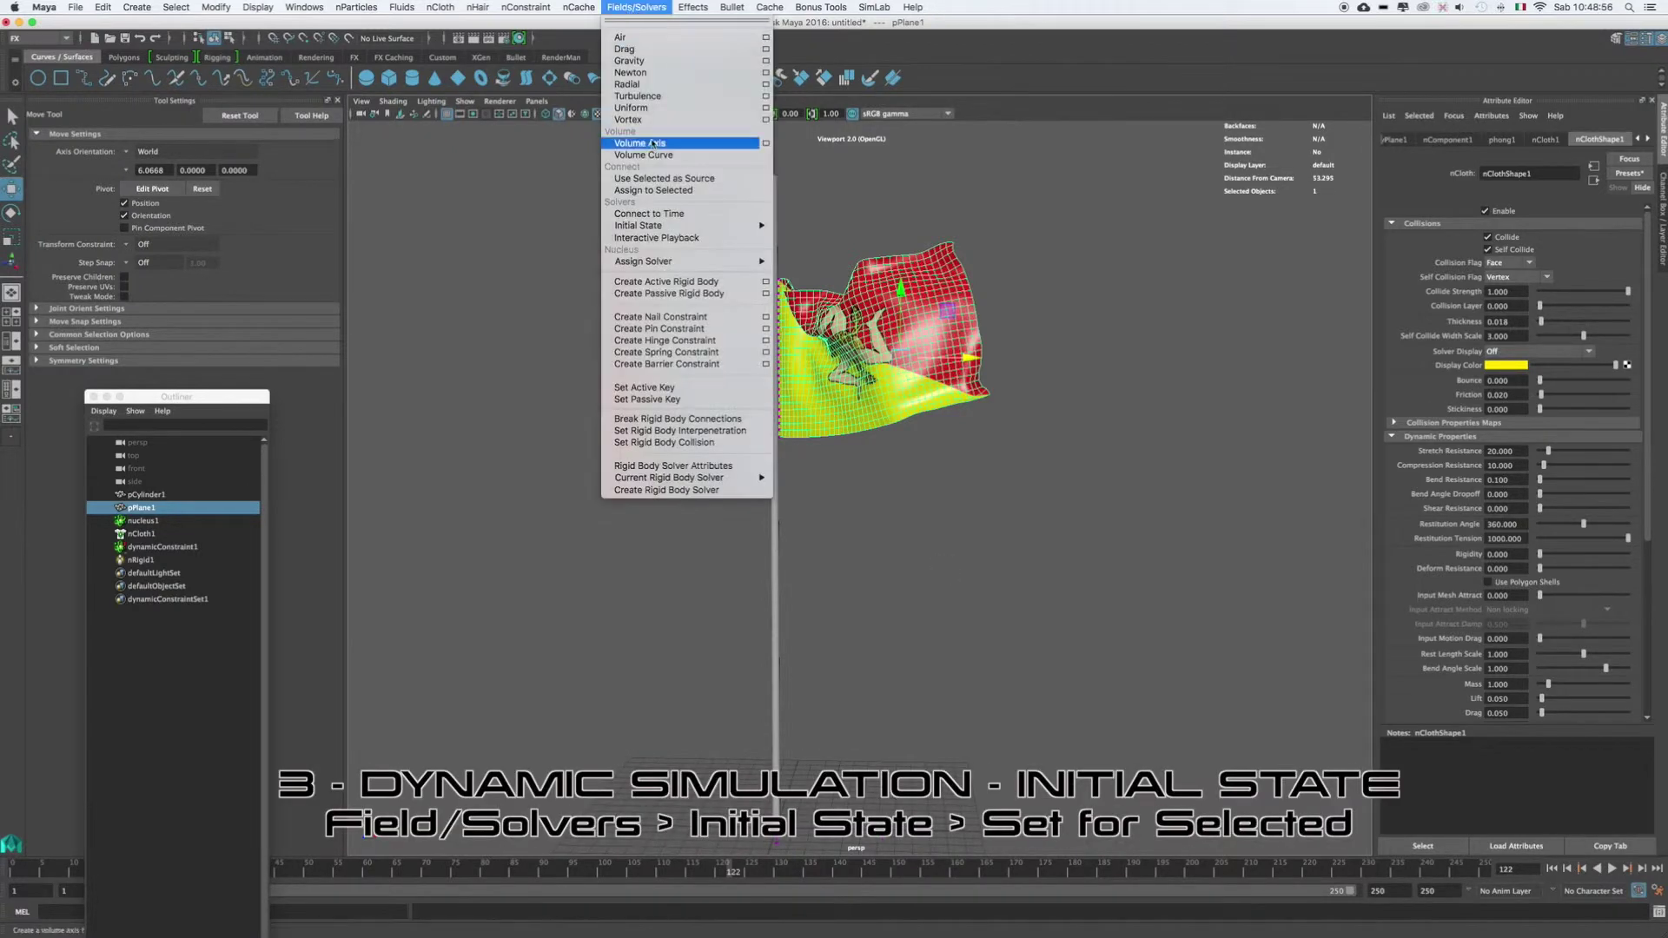
mouse_move(654, 226)
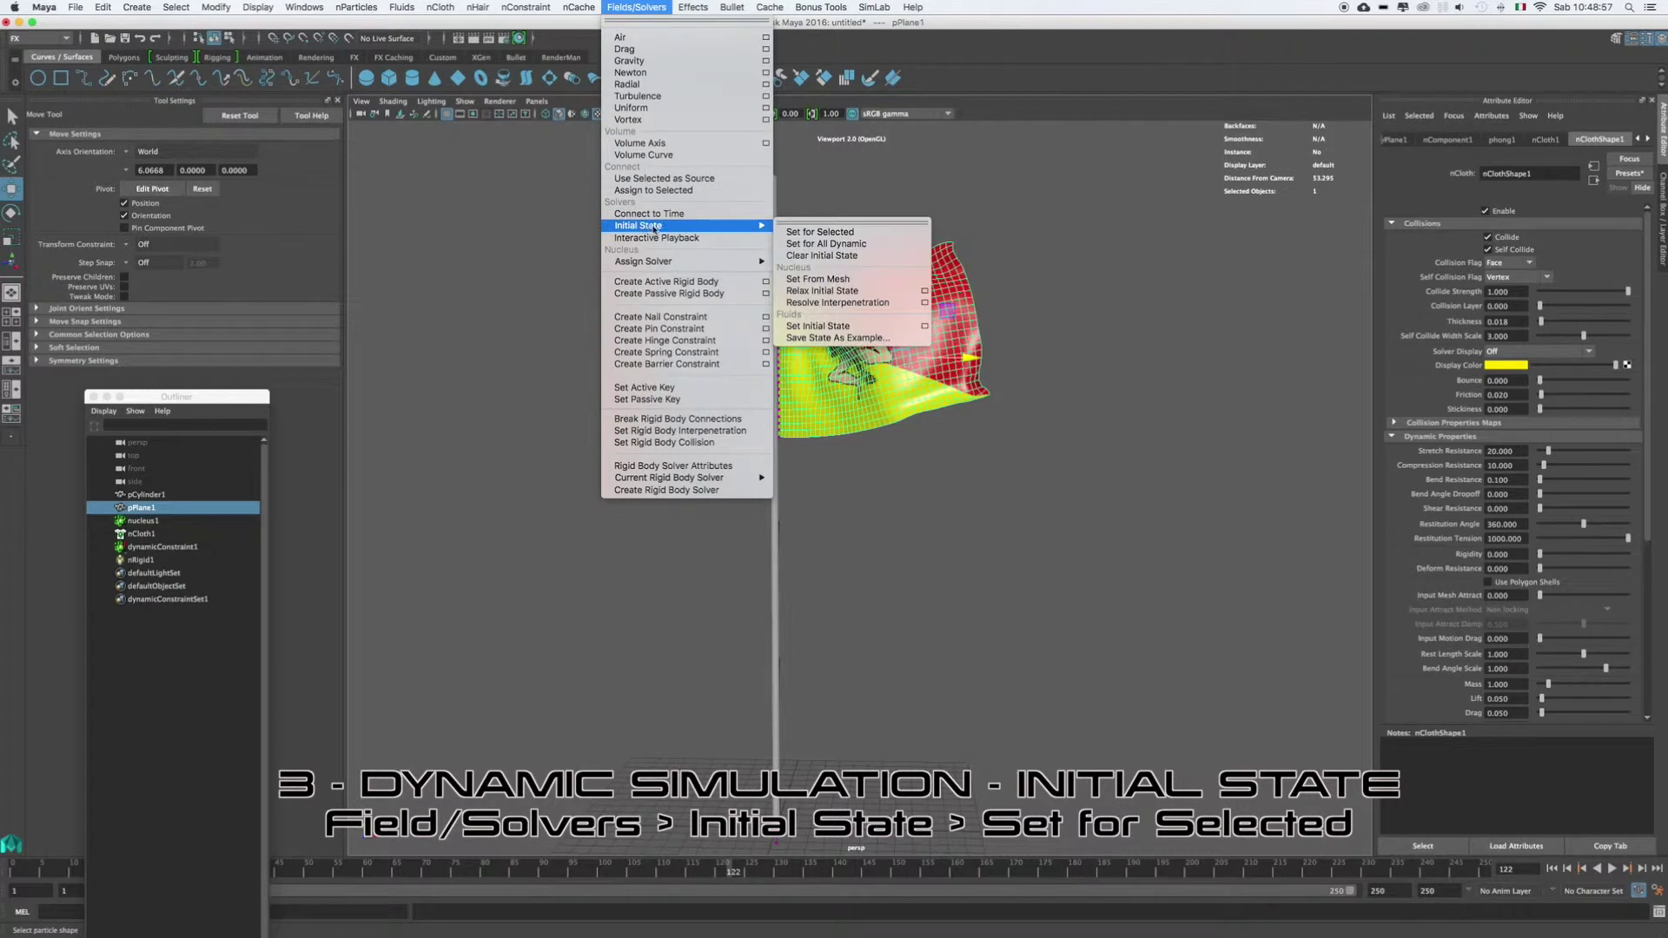
left_click(817, 232)
left_click(1552, 868)
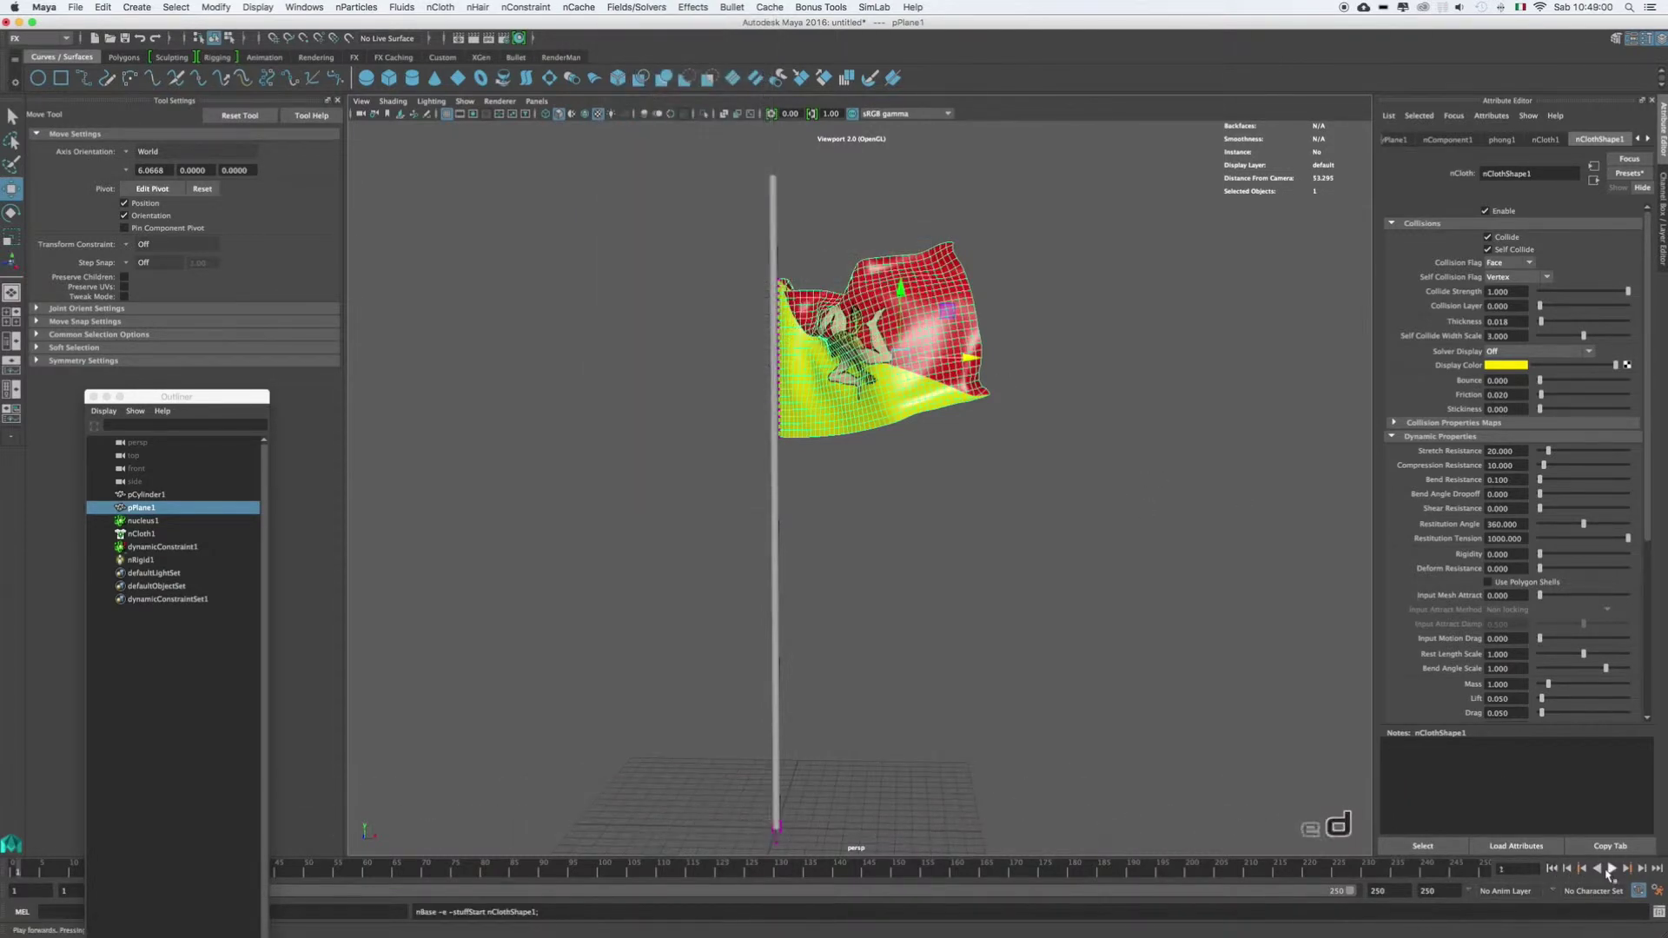
left_click(1611, 868)
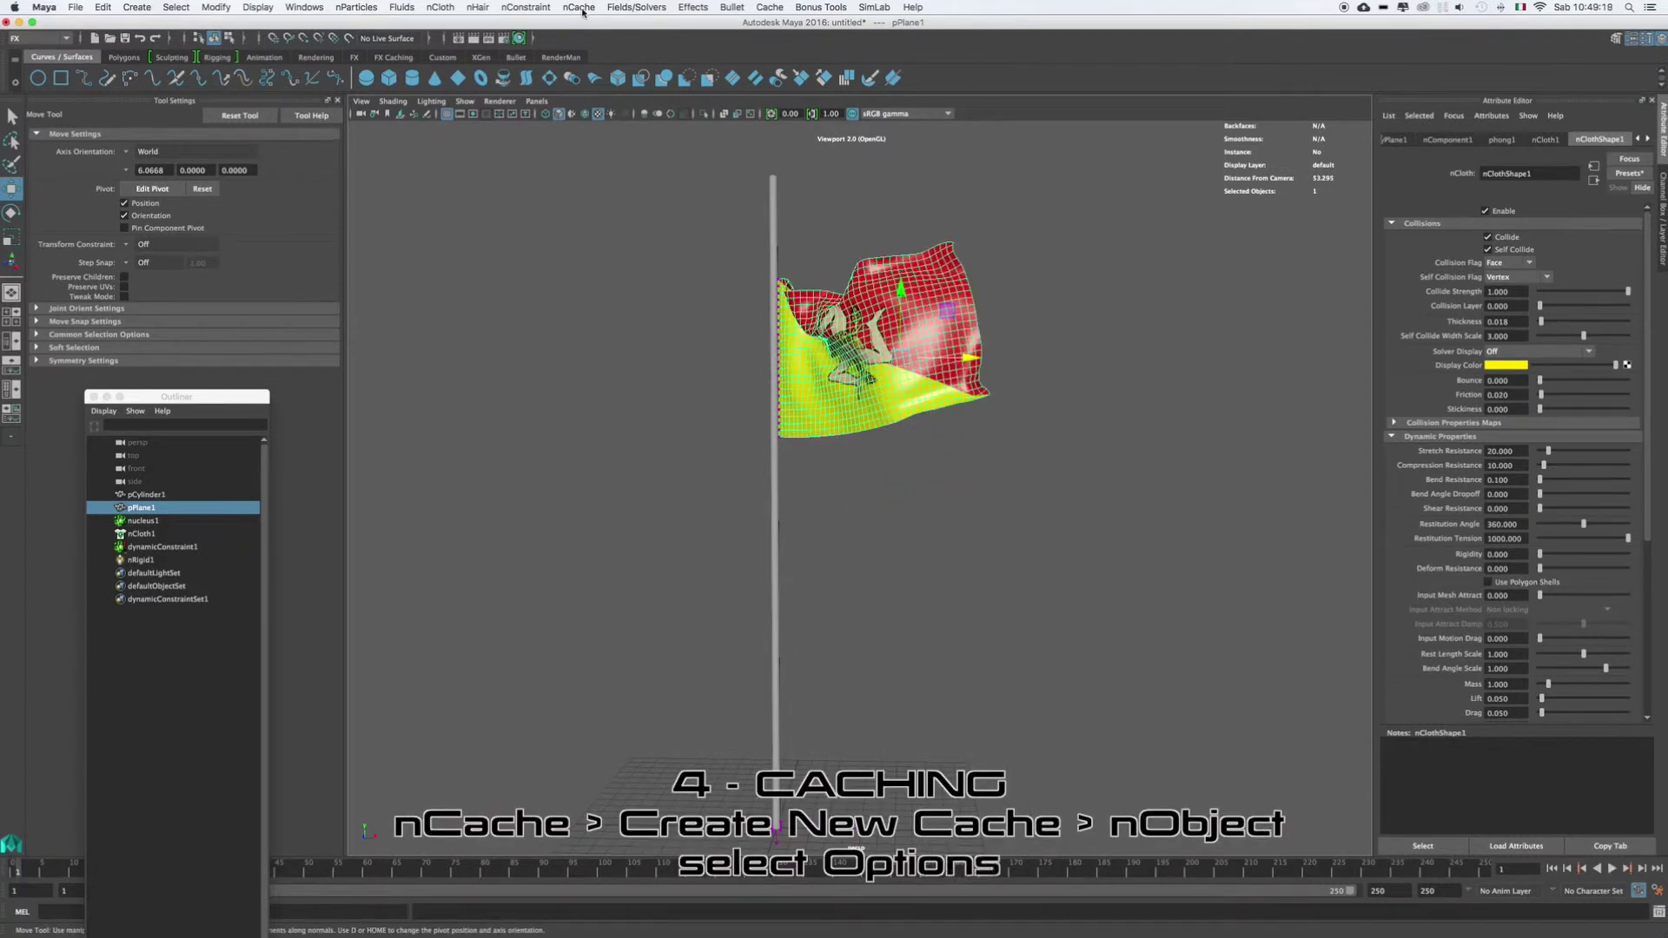
Step: Create an nObject cache of the flag for frames 1 to 250, one file per frame, in TEST MESH CYCLE/TEST NCLOTH CACHE LOOP
left_click(579, 8)
mouse_move(660, 41)
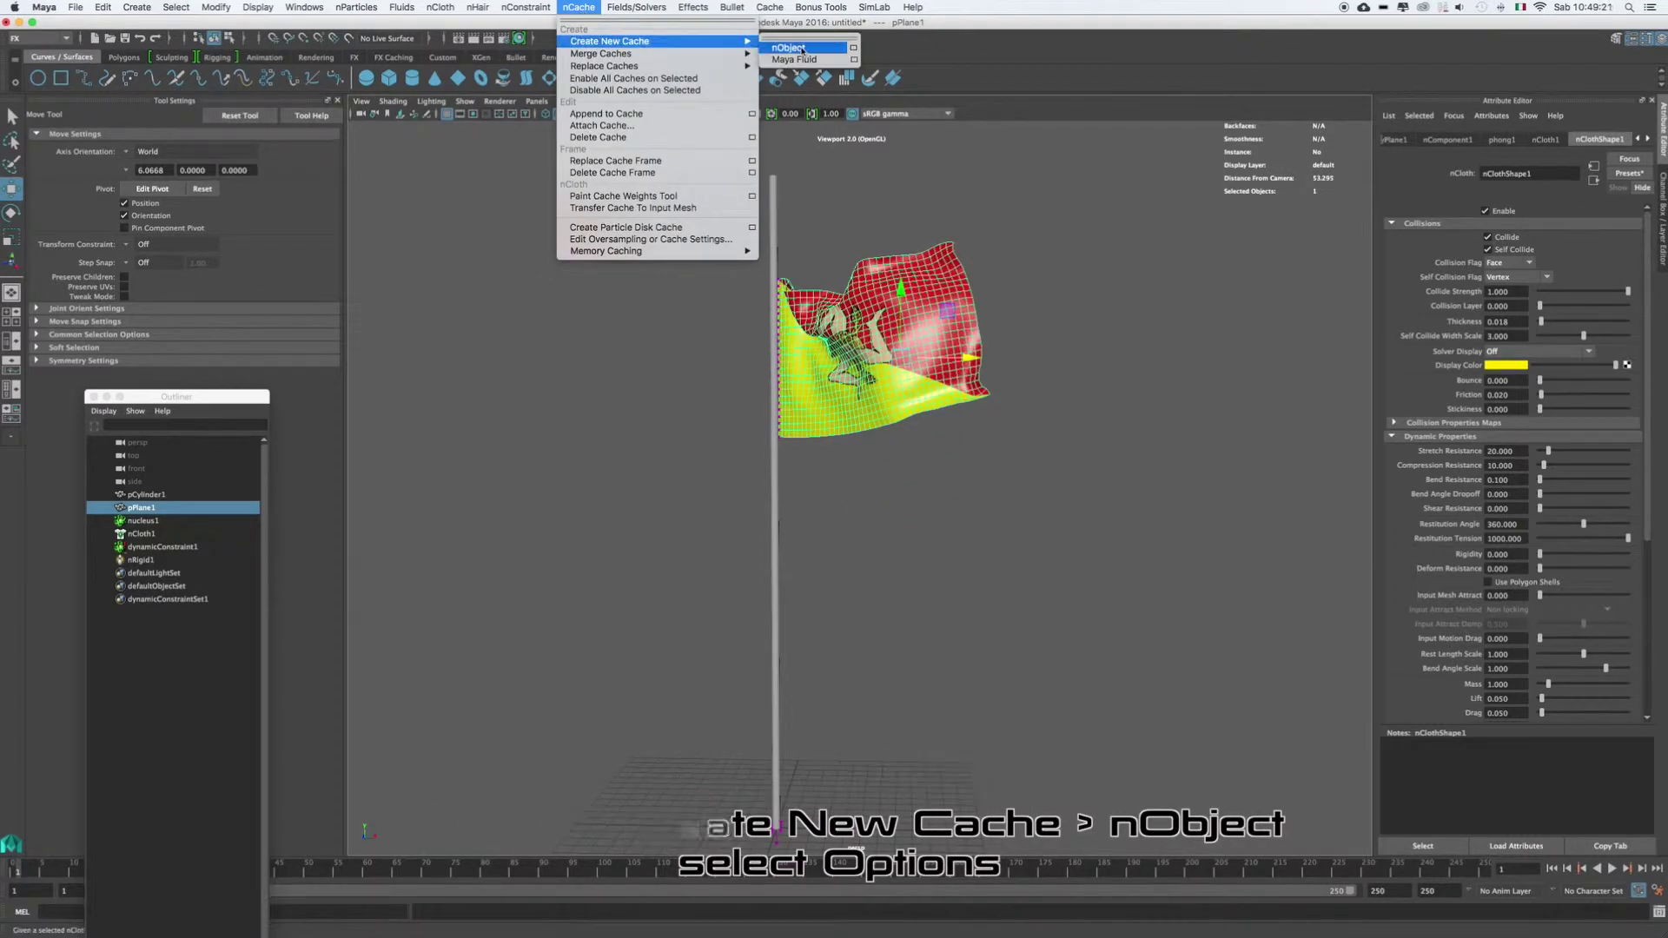
left_click(854, 48)
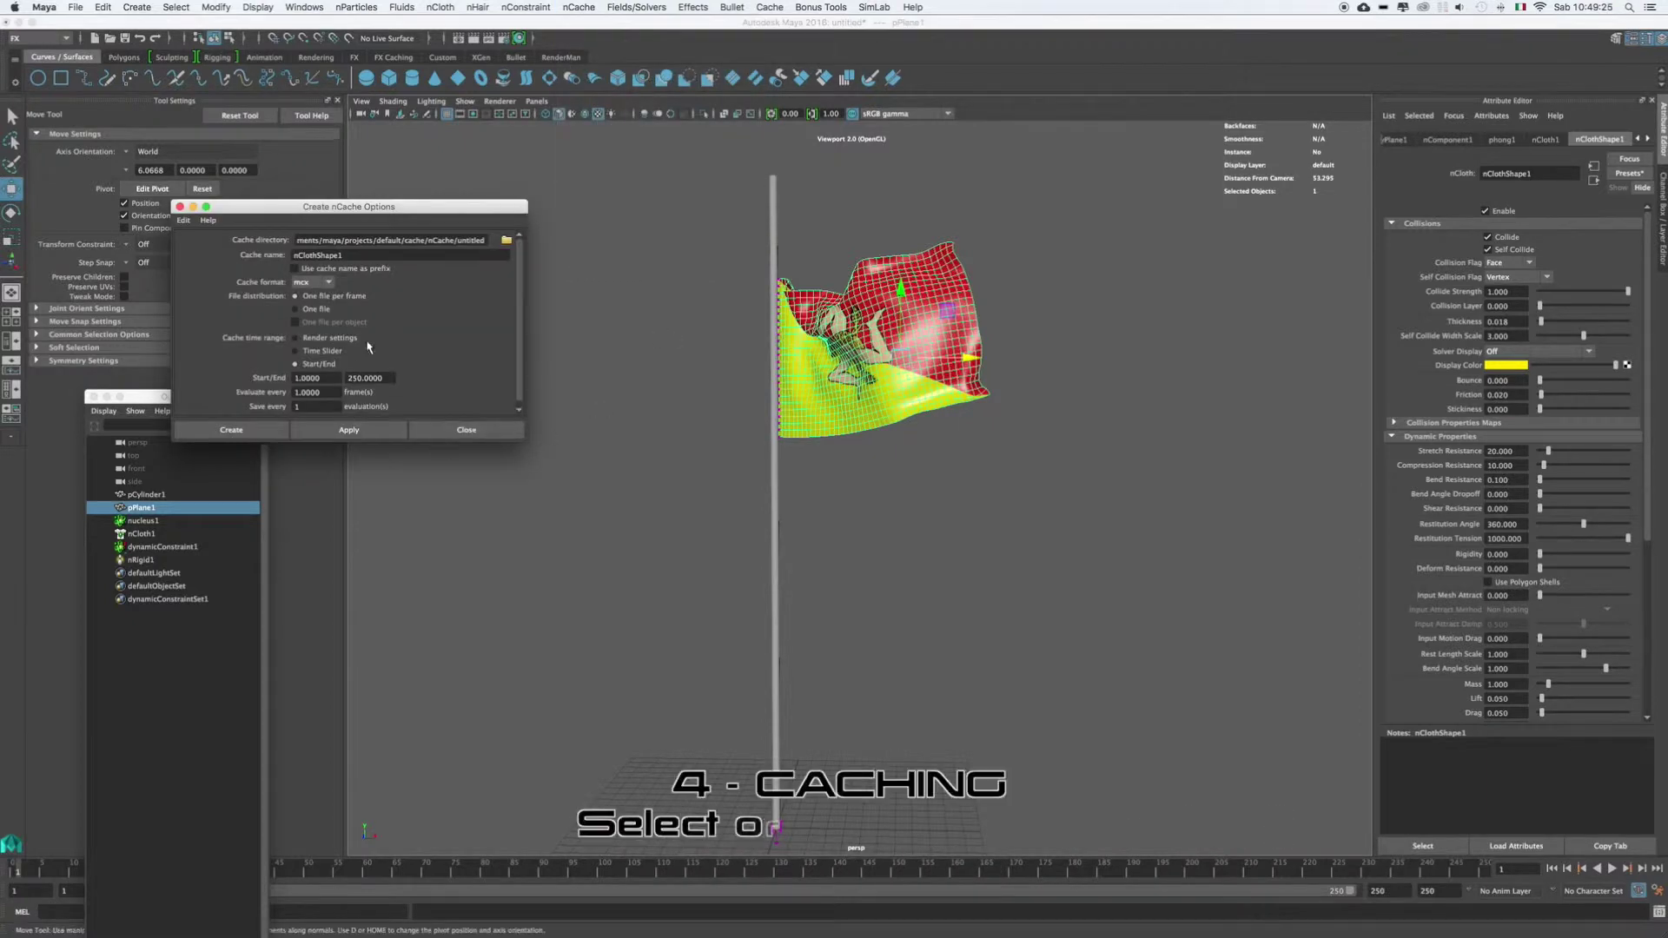
left_click(505, 240)
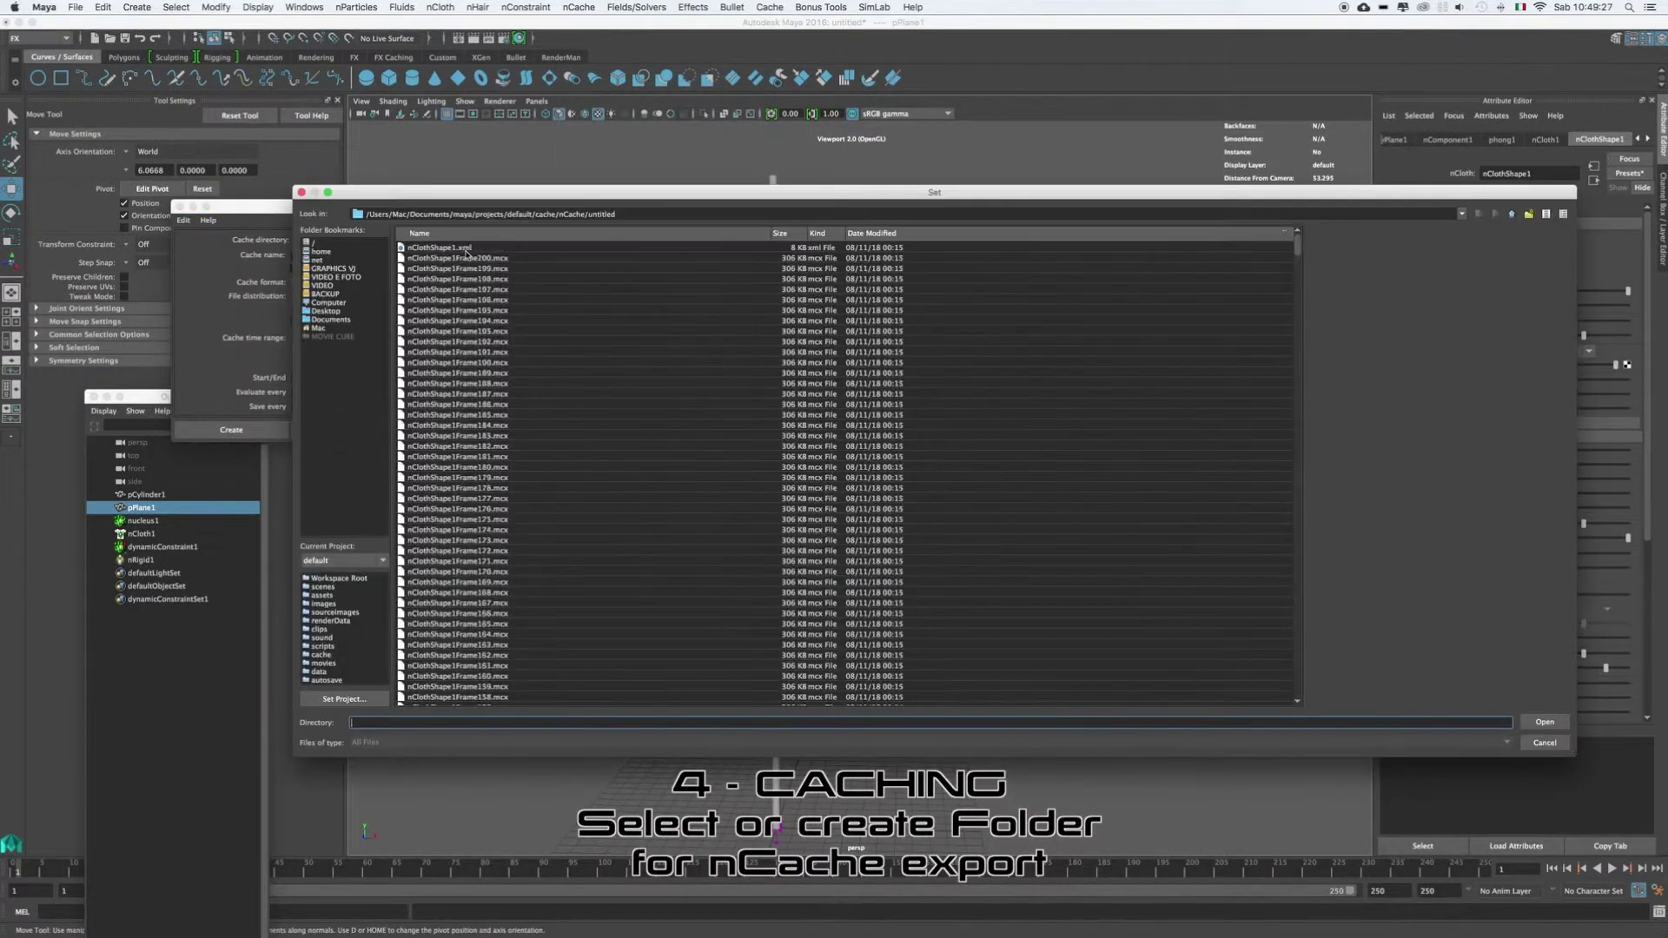
left_click(1511, 215)
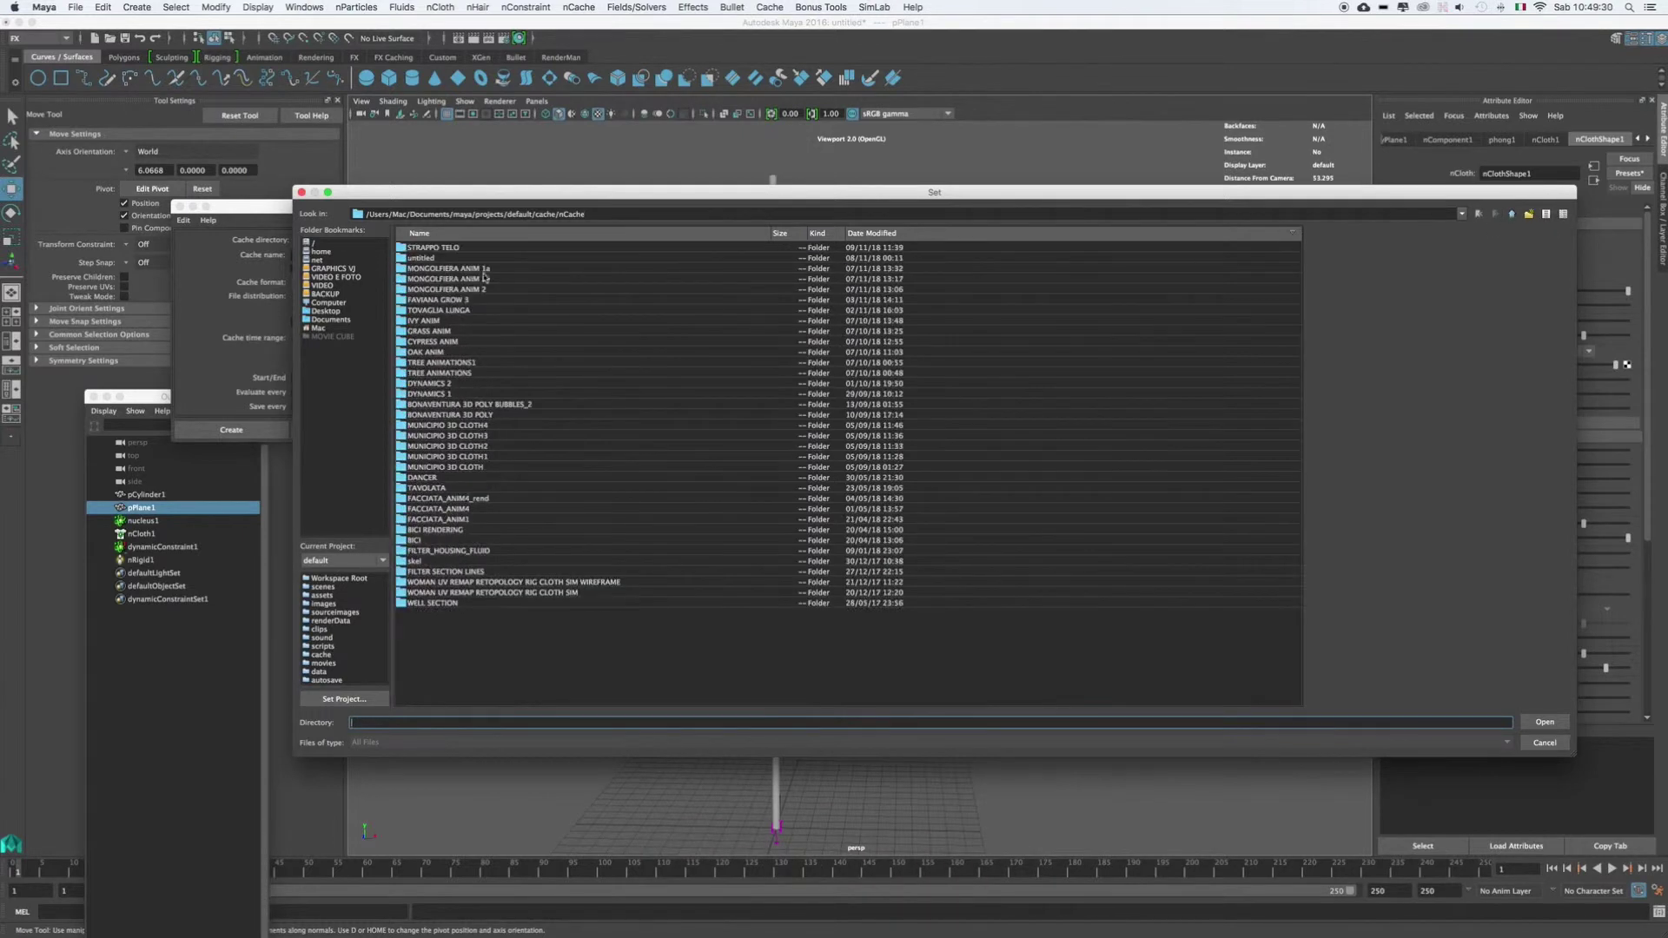
left_click(324, 285)
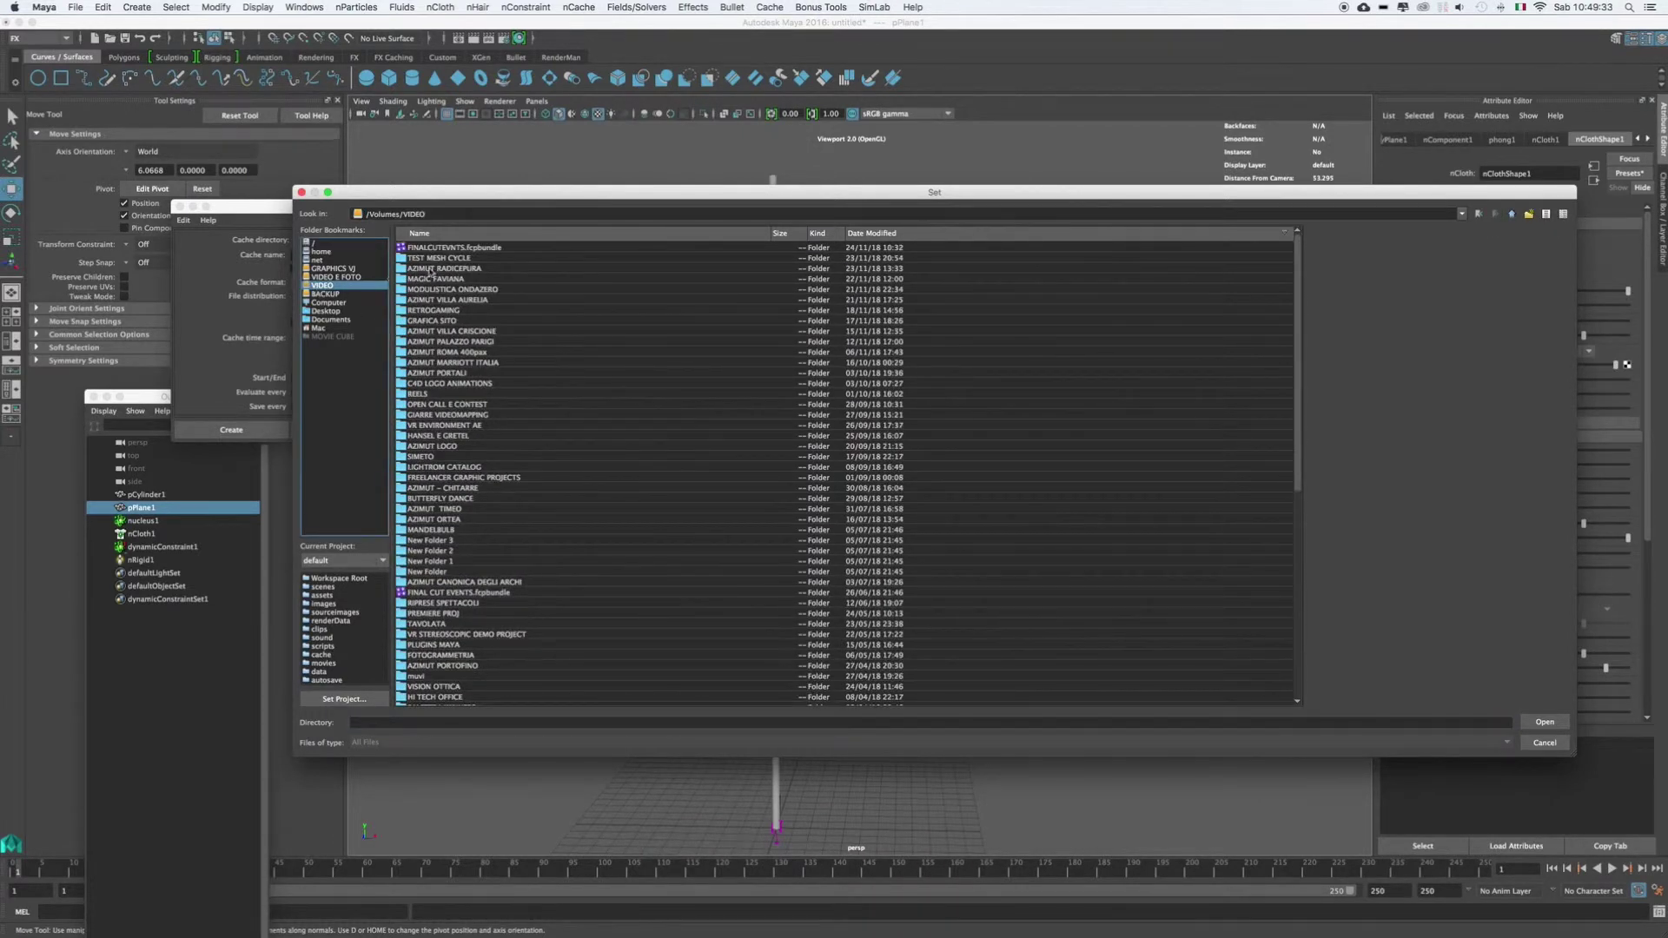
double_click(437, 258)
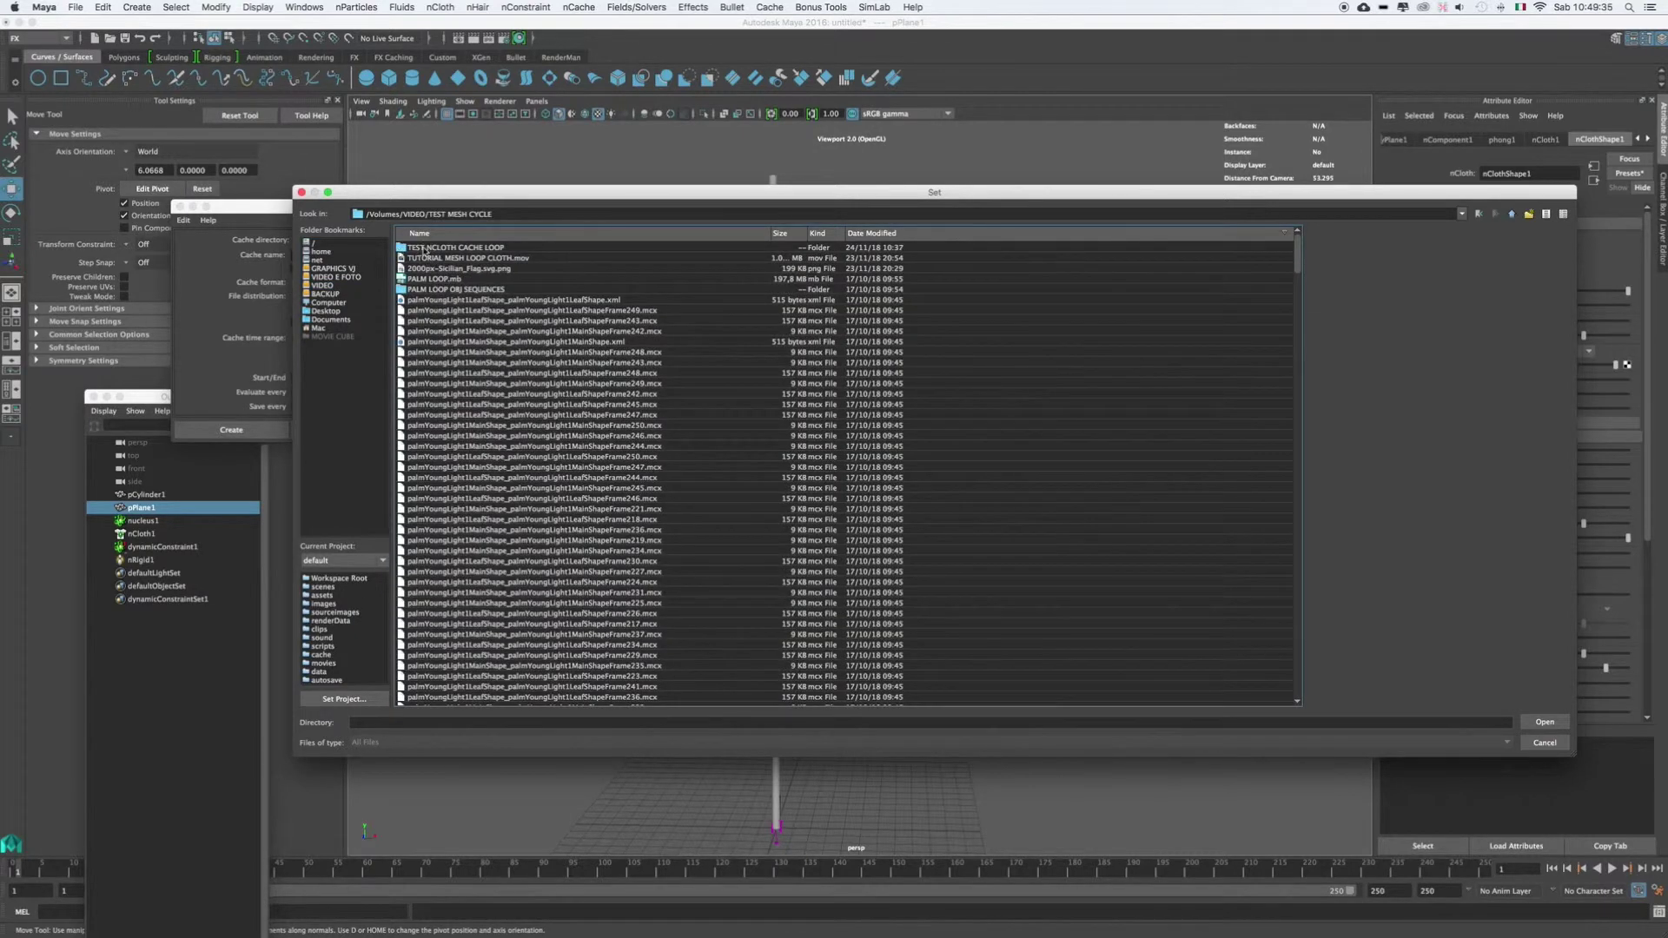
double_click(464, 249)
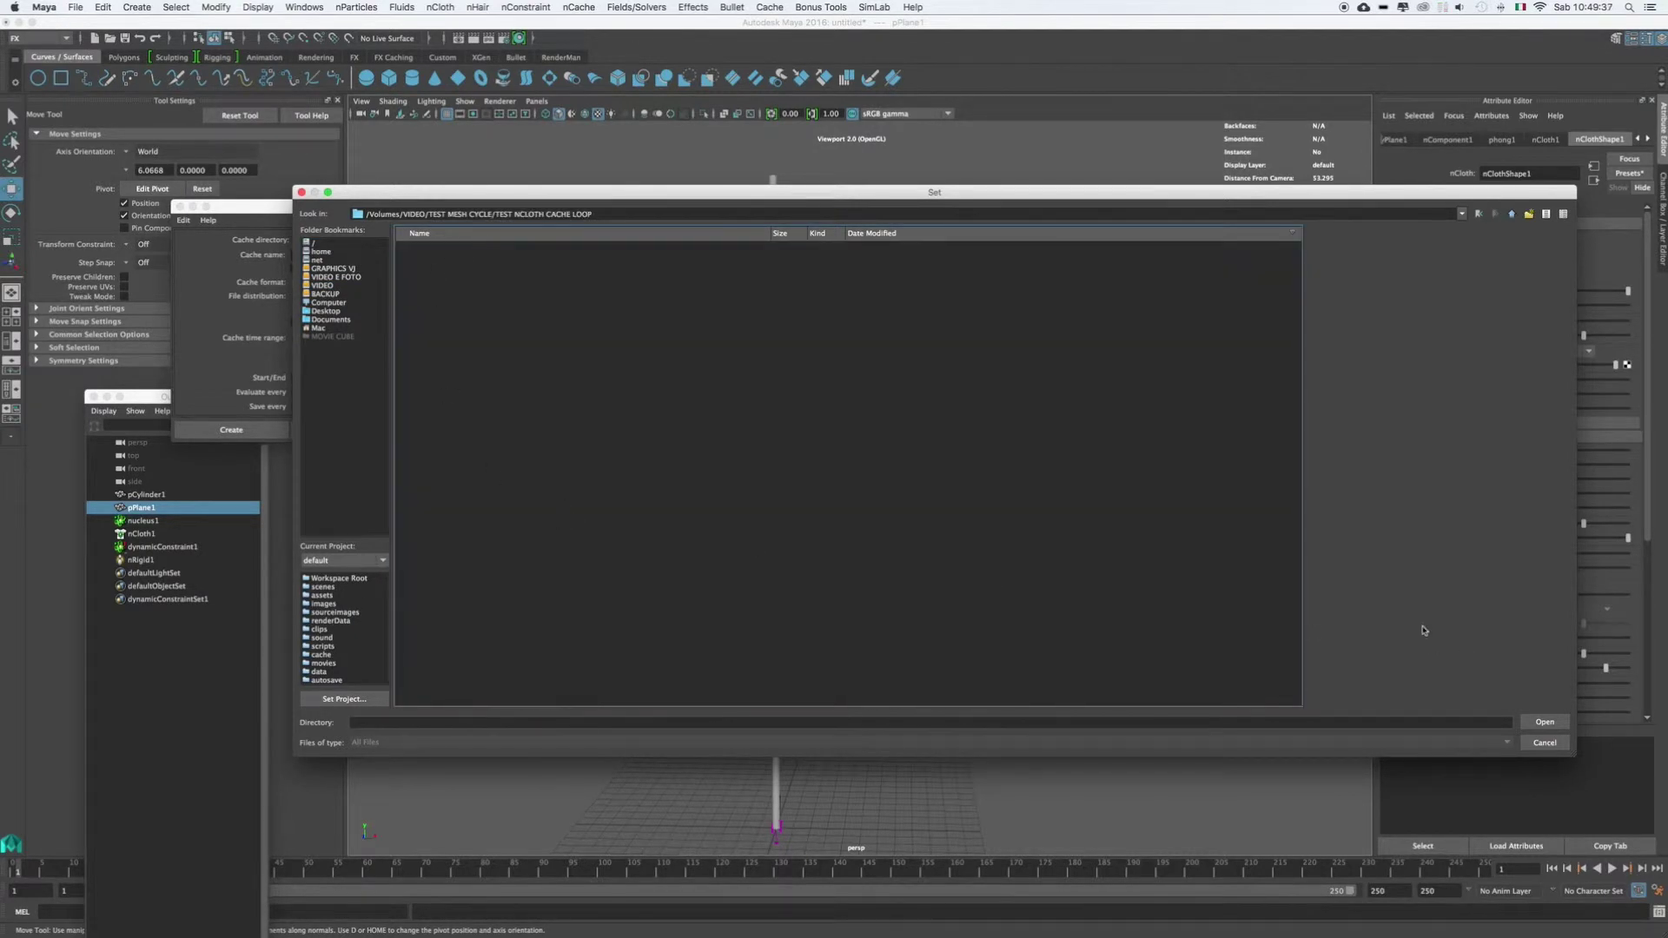
left_click(1545, 722)
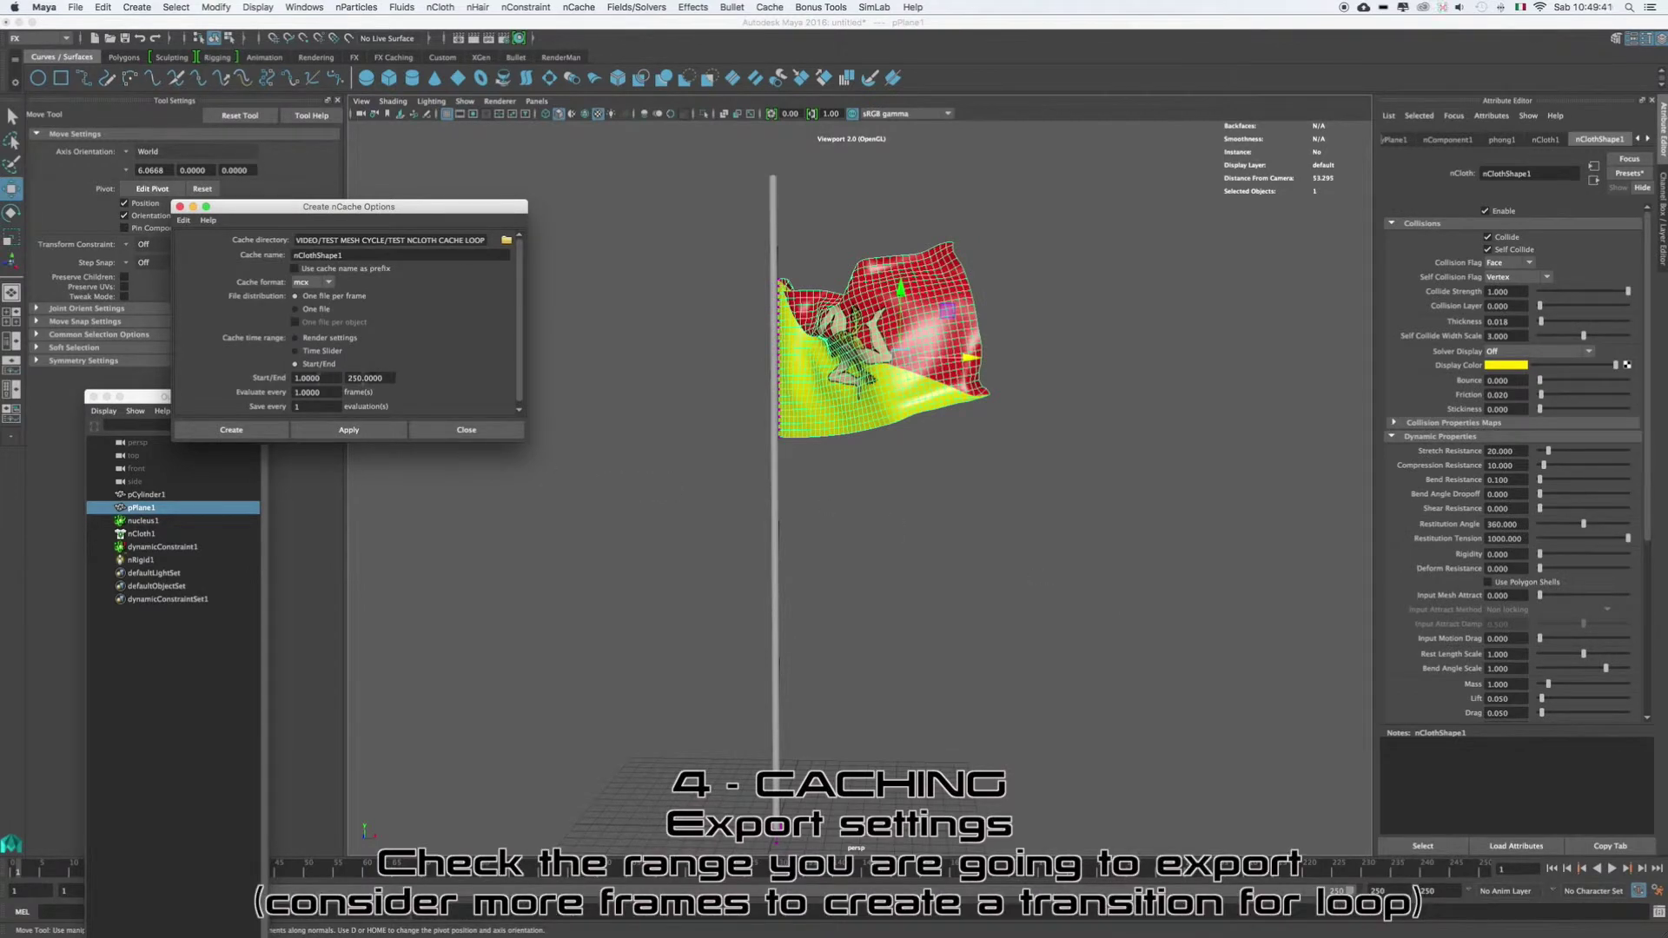
left_click(231, 430)
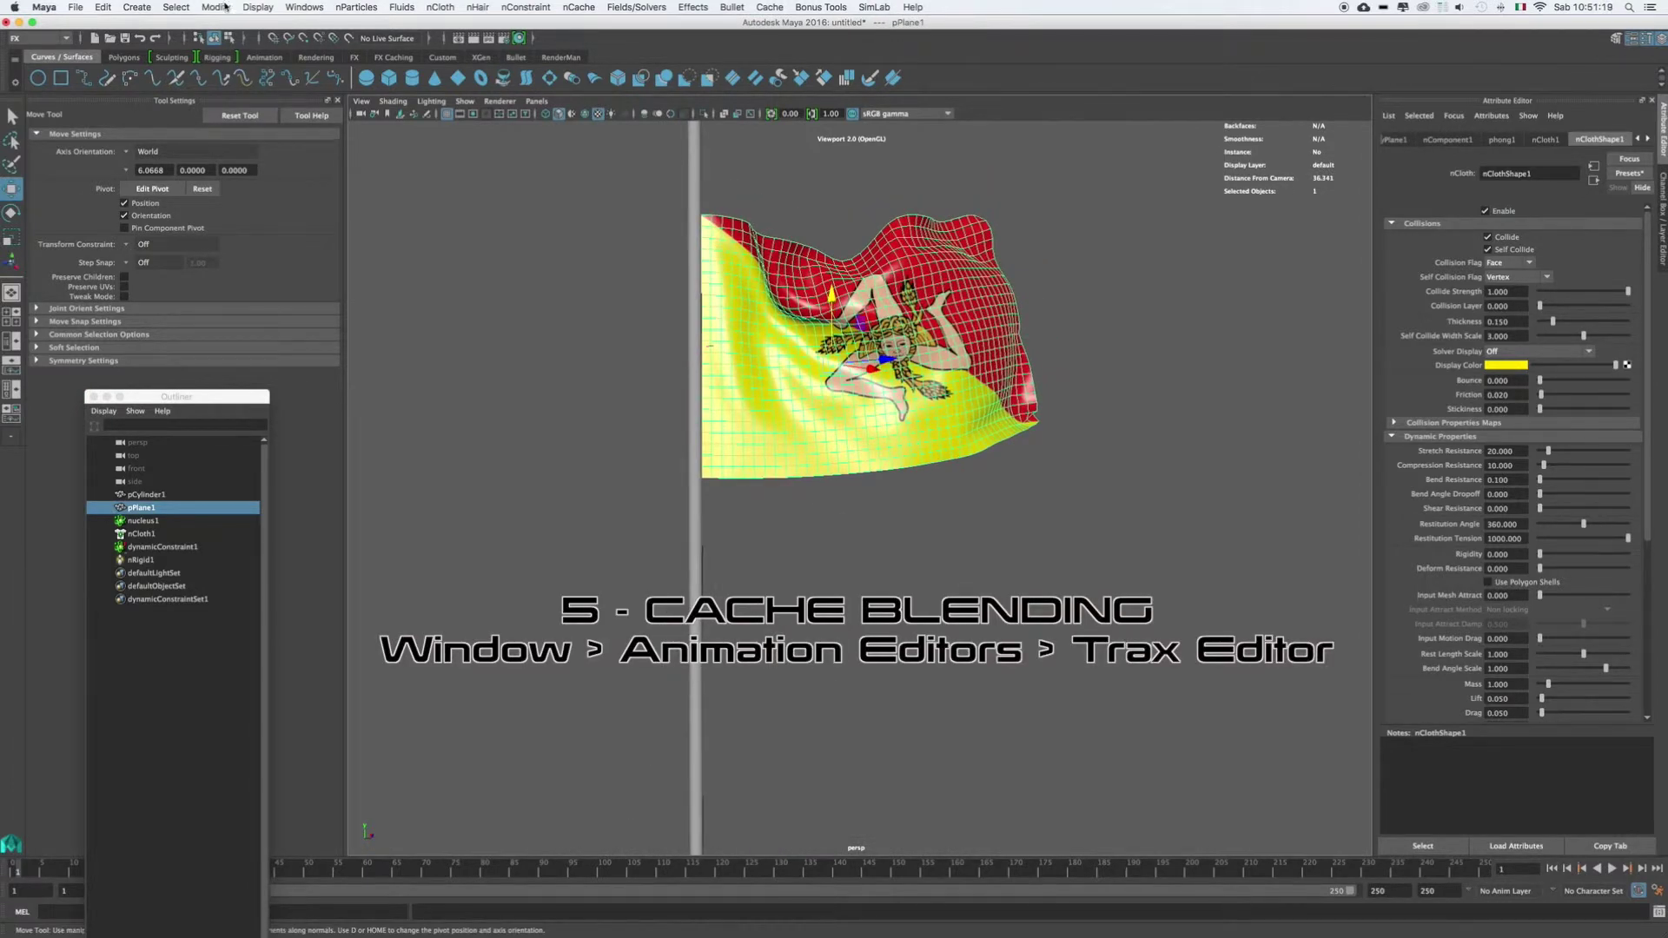
Step: Open the Trax Editor and frame the flag's cache clip in it
left_click(304, 7)
mouse_move(431, 41)
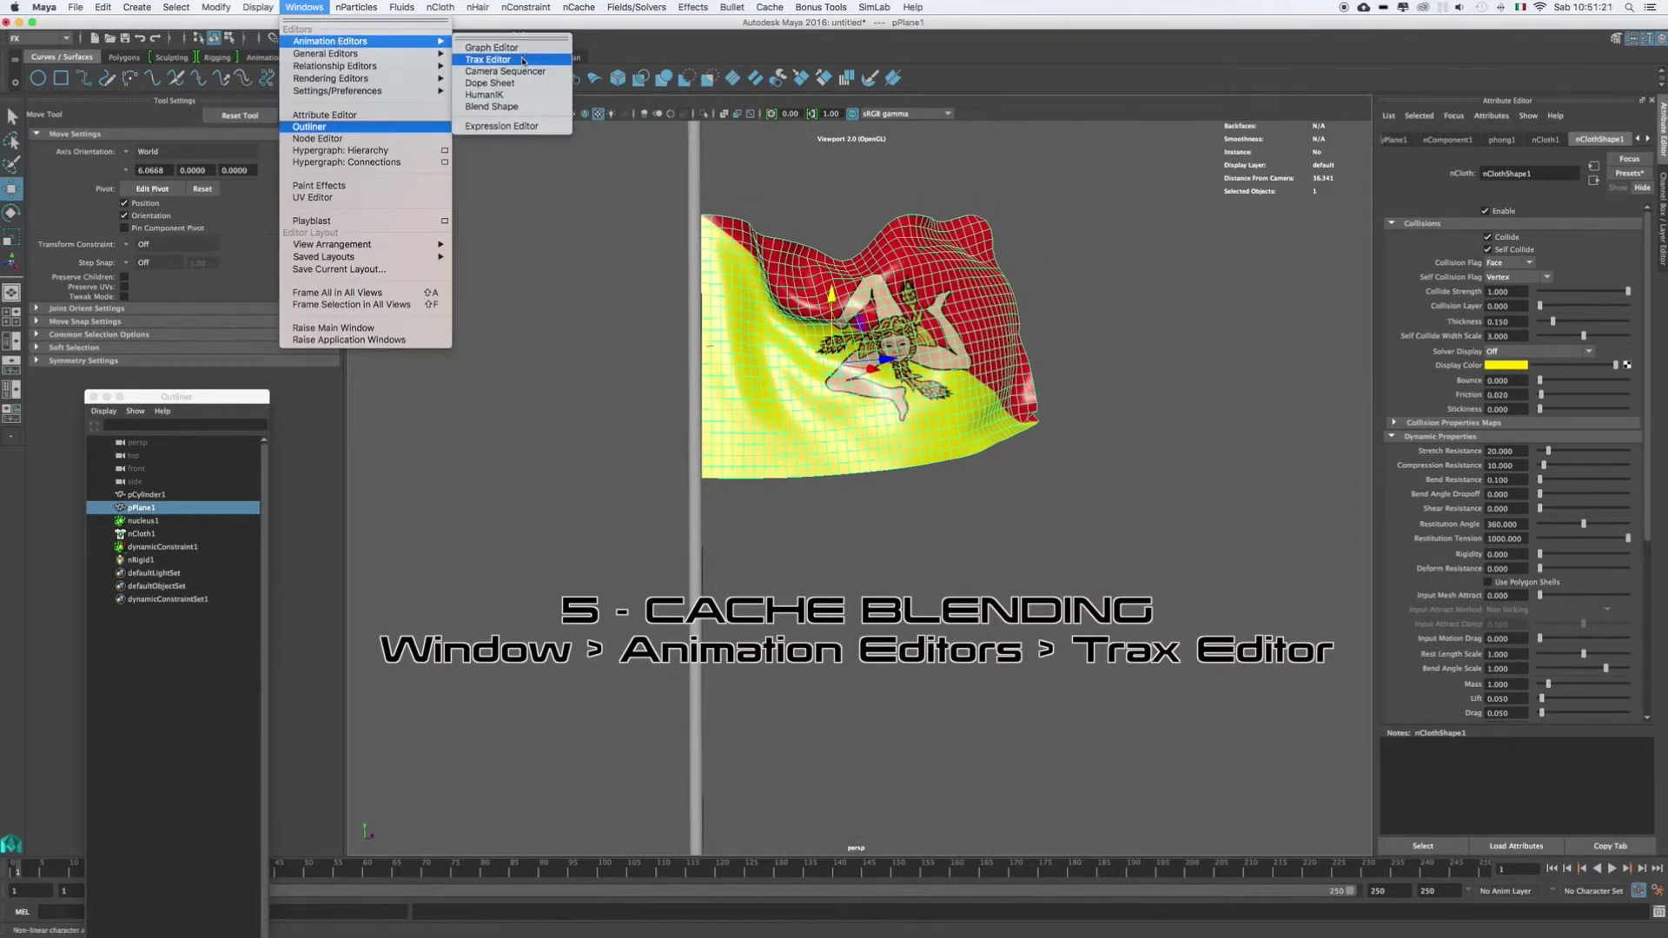
left_click(488, 60)
left_click_drag(755, 765, 745, 711)
key("a")
right_click_drag(799, 797, 752, 932, "alt")
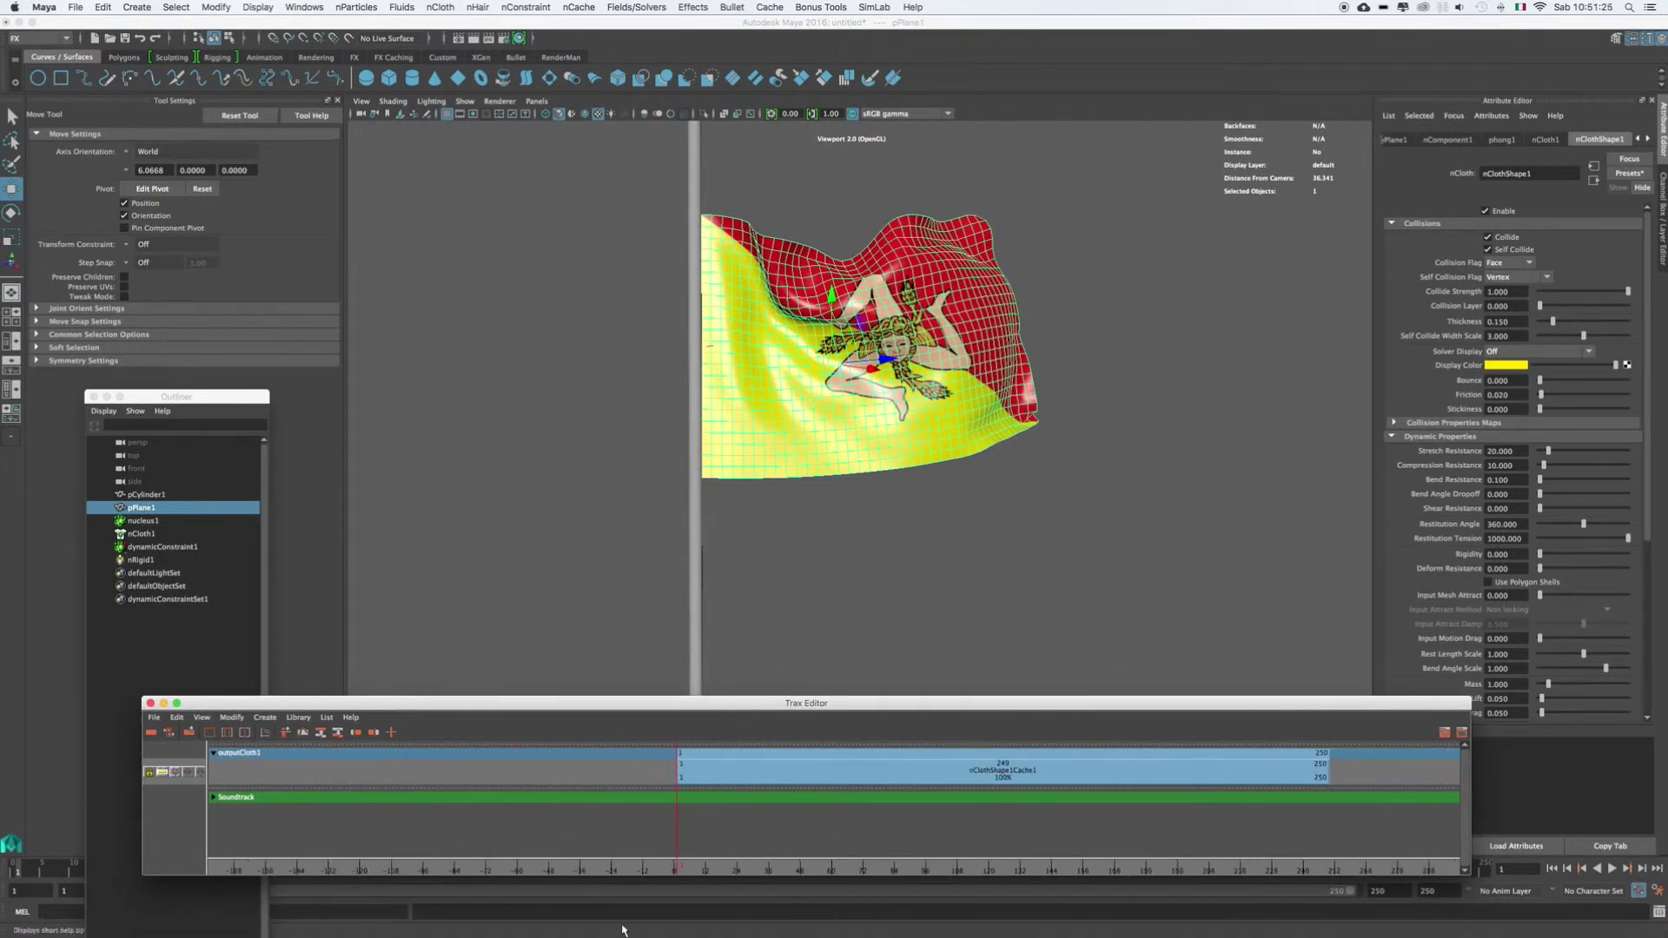
Step: Scrub through the cached flag animation in the Trax Editor up to frame 225
mouse_move(676, 867)
left_mouse_down()
mouse_move(1034, 864)
mouse_move(674, 869)
mouse_move(912, 868)
left_mouse_up()
scroll(910, 797, "up", 2)
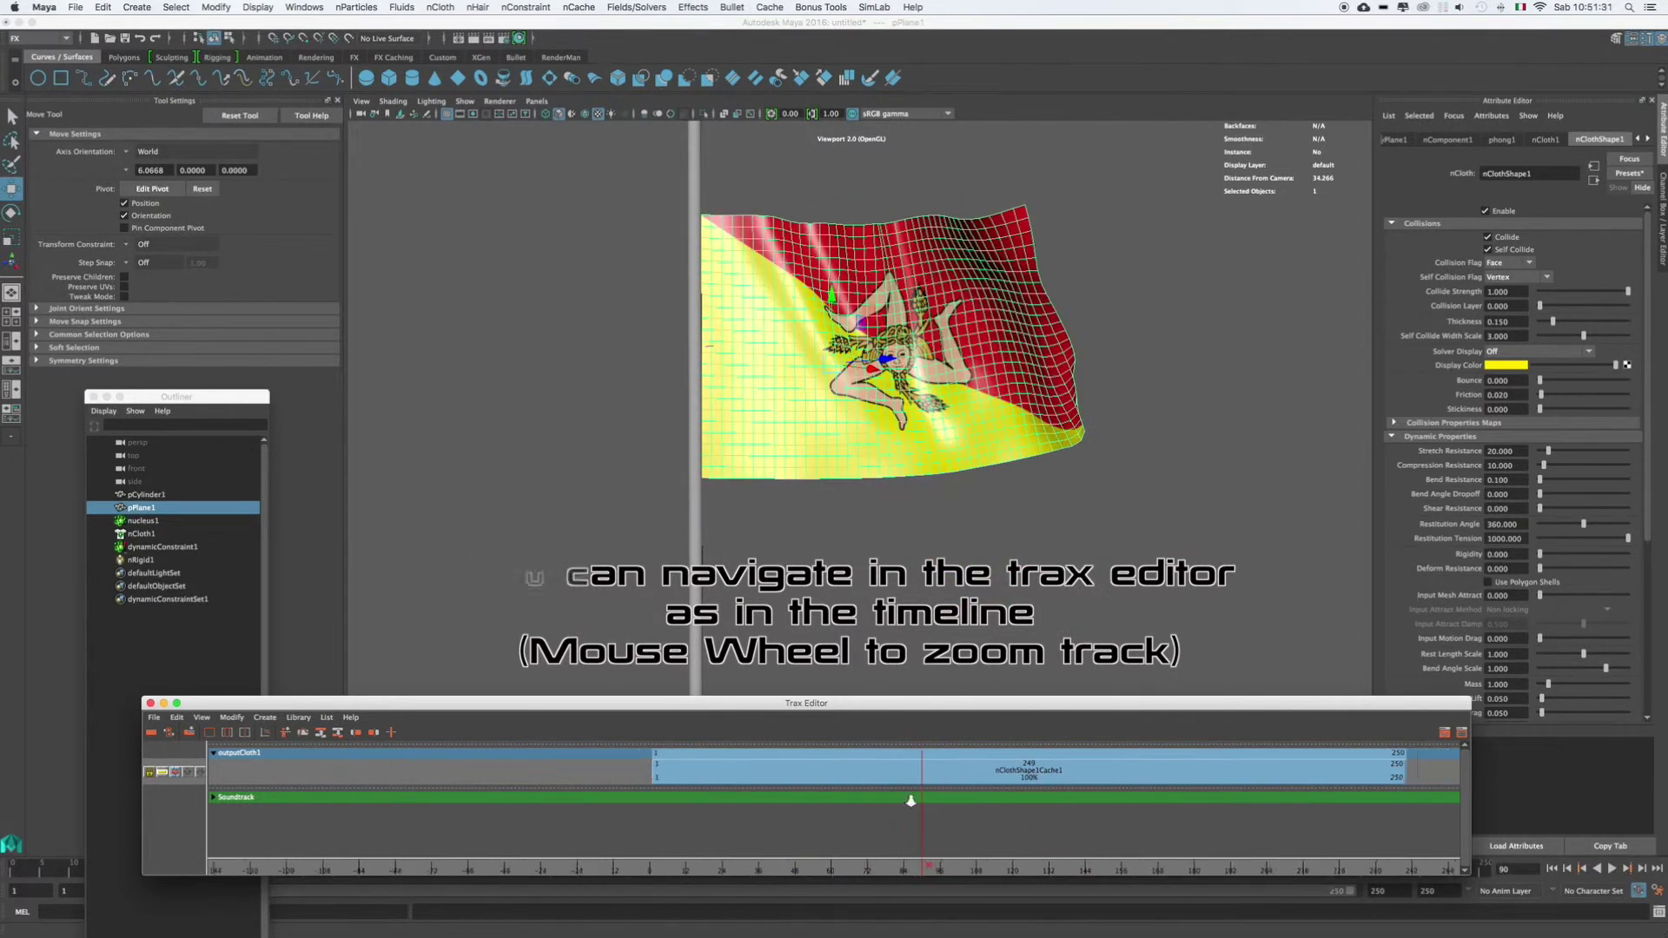
scroll(910, 799, "down", 3)
left_click_drag(1126, 866, 1235, 871)
scroll(1074, 816, "down", 1)
Step: Import nClothShape1.xml from the TEST NCLOTH CACHE LOOP folder as a second cache clip for the flag
left_click(154, 718)
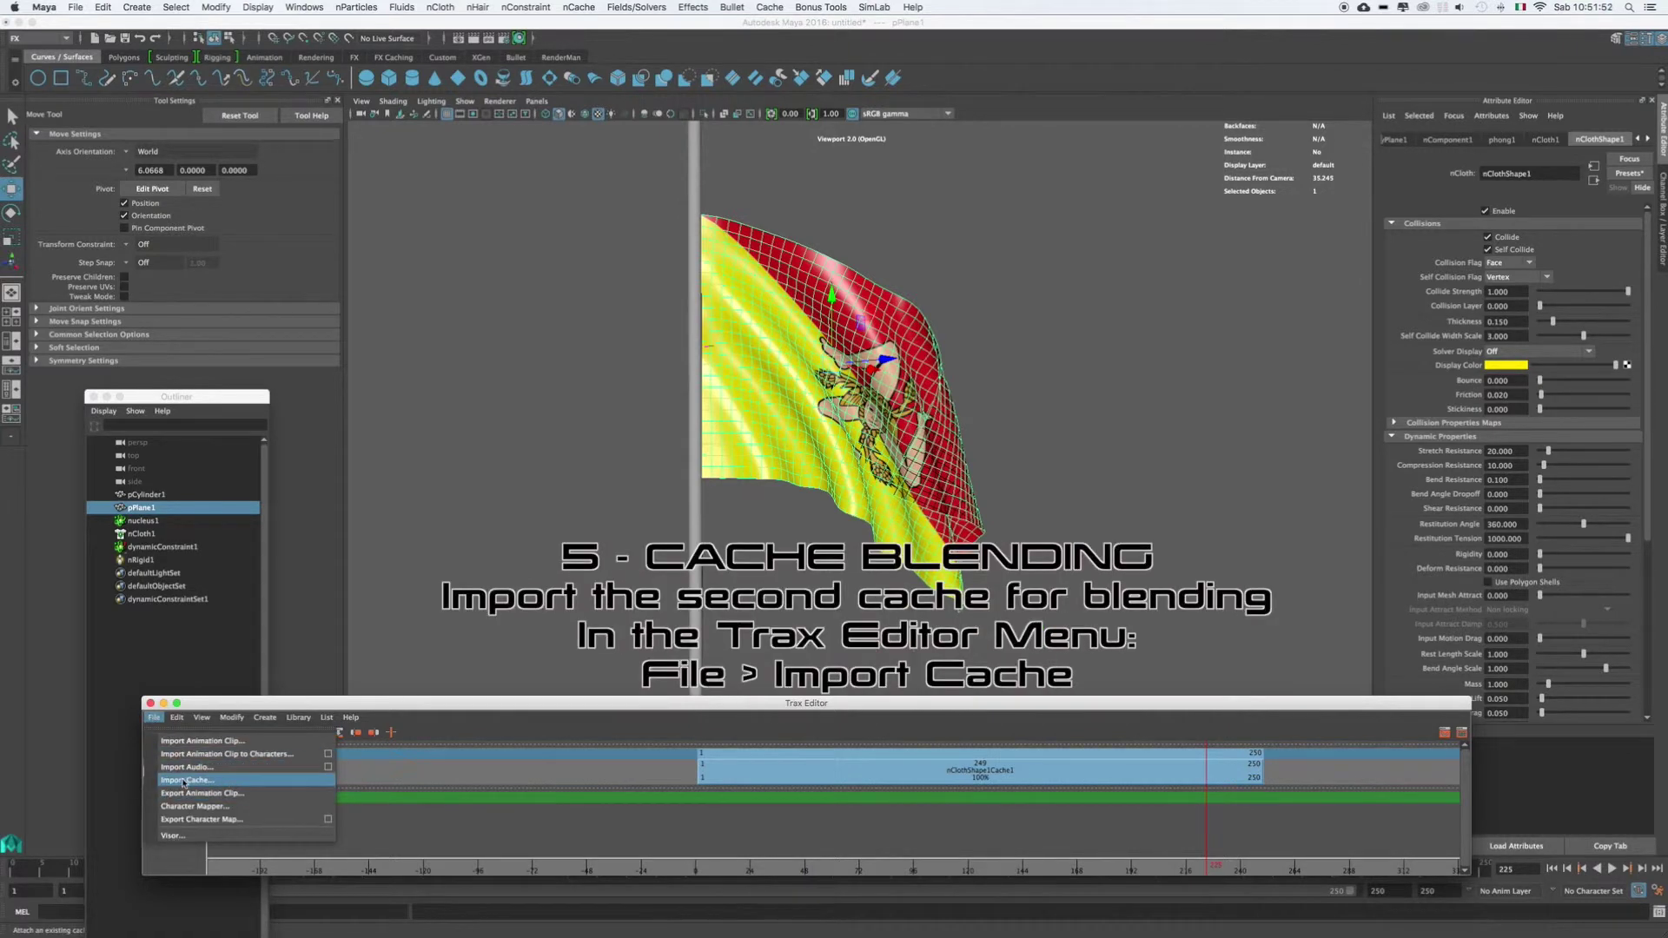
left_click(217, 781)
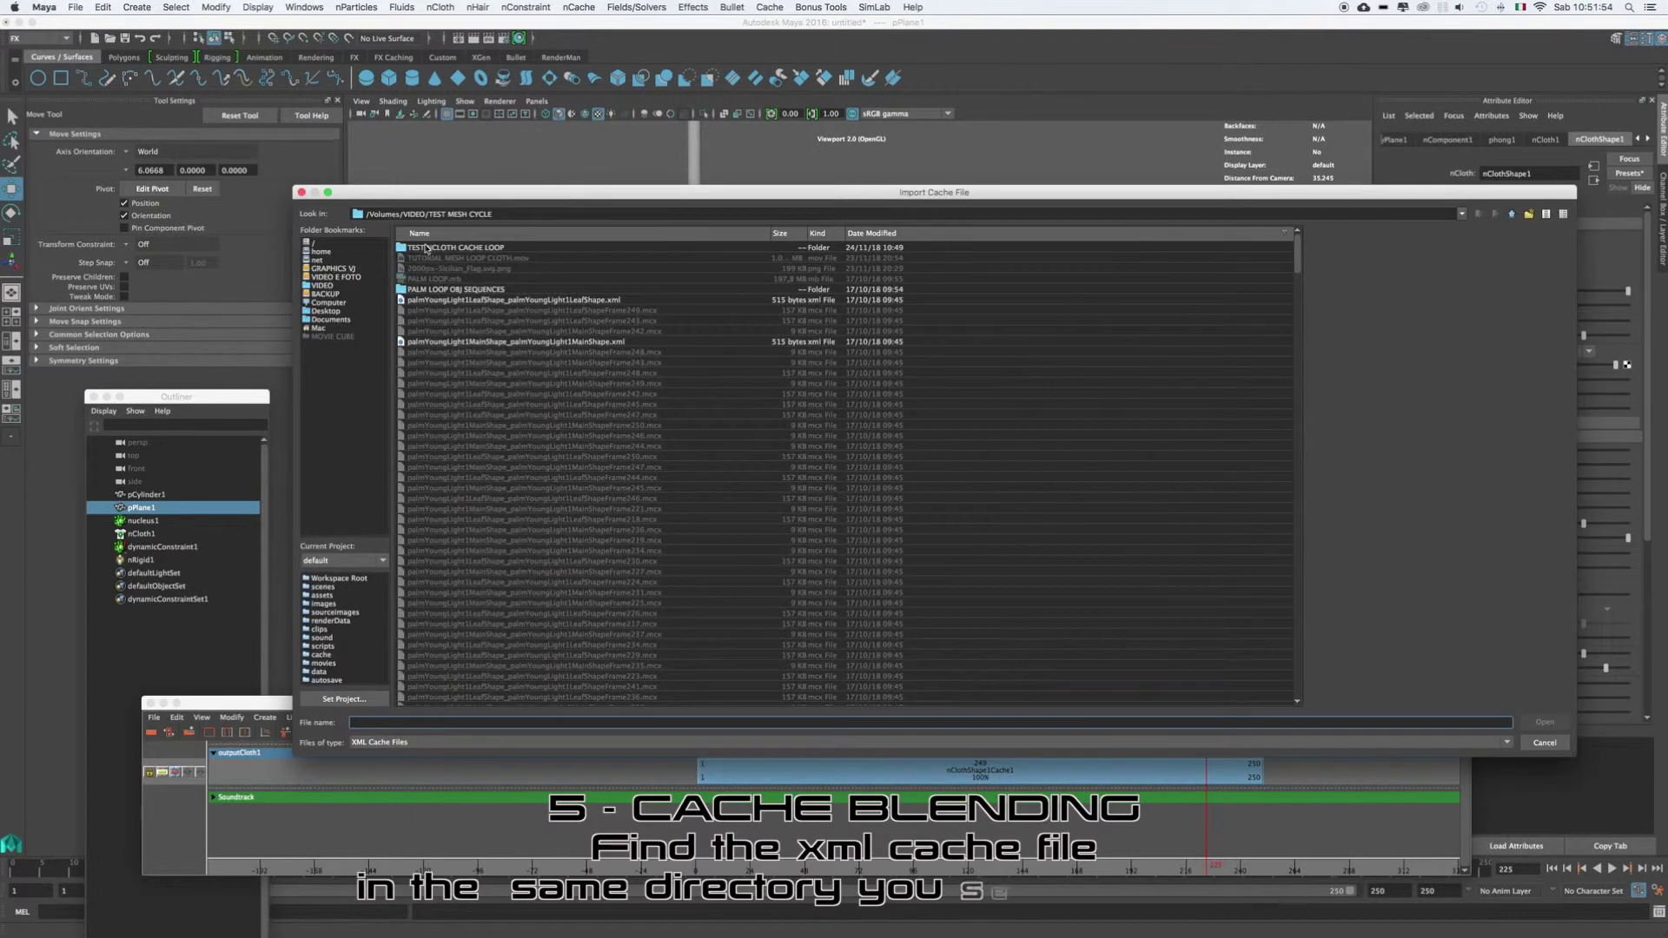
left_click(433, 250)
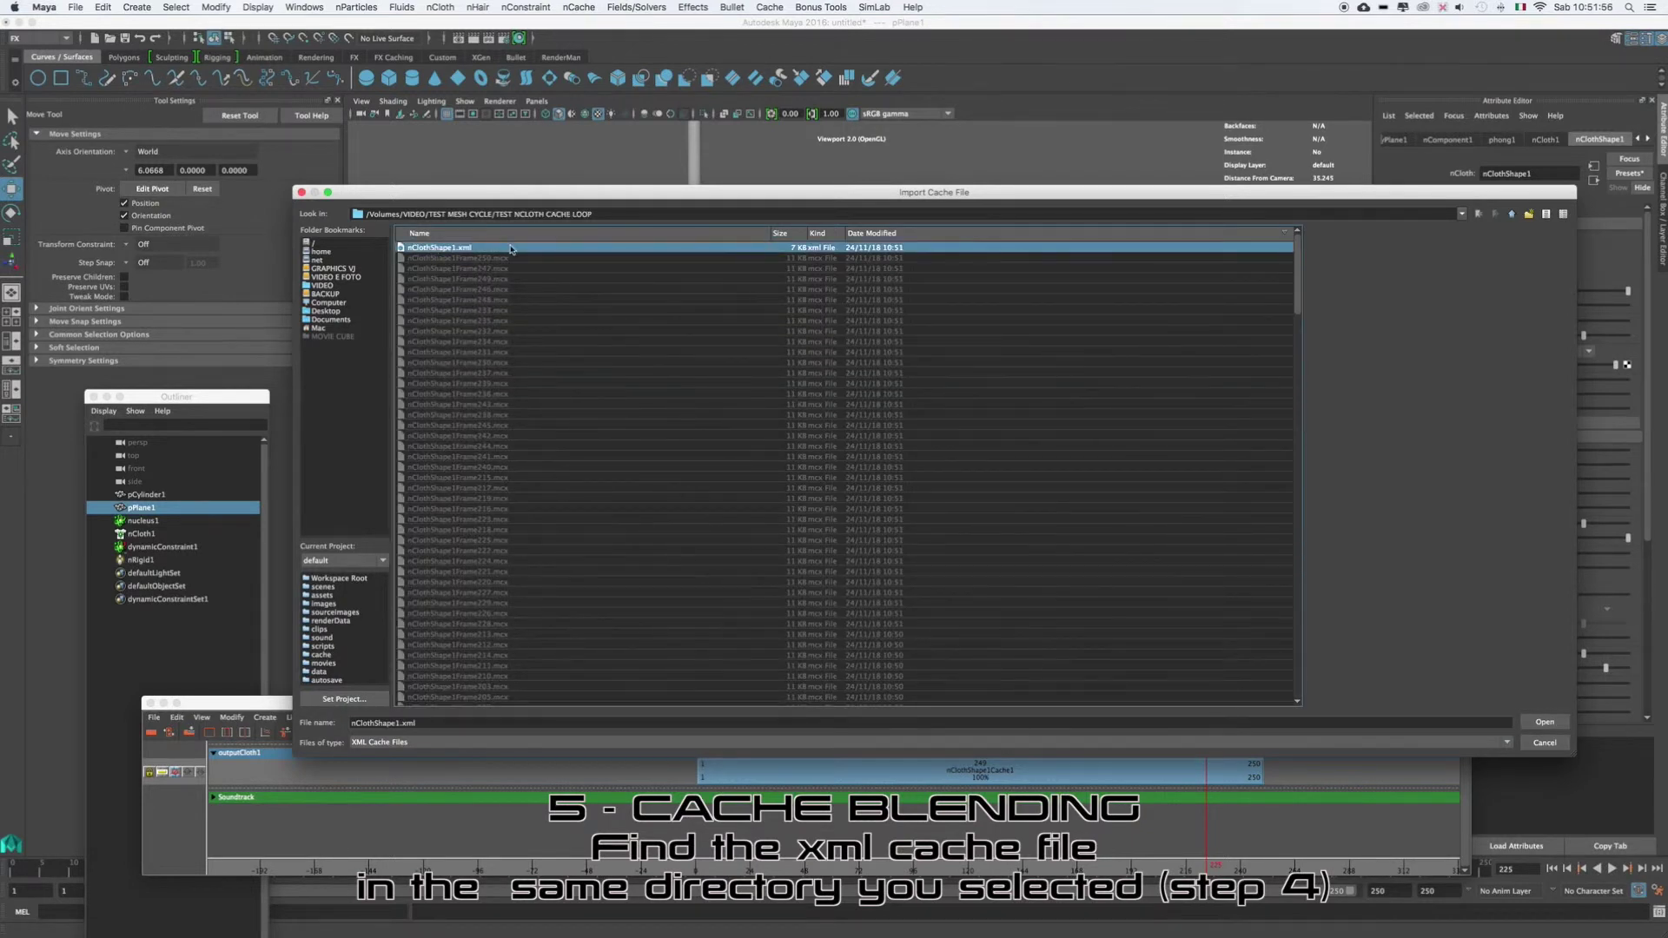
left_click(1550, 726)
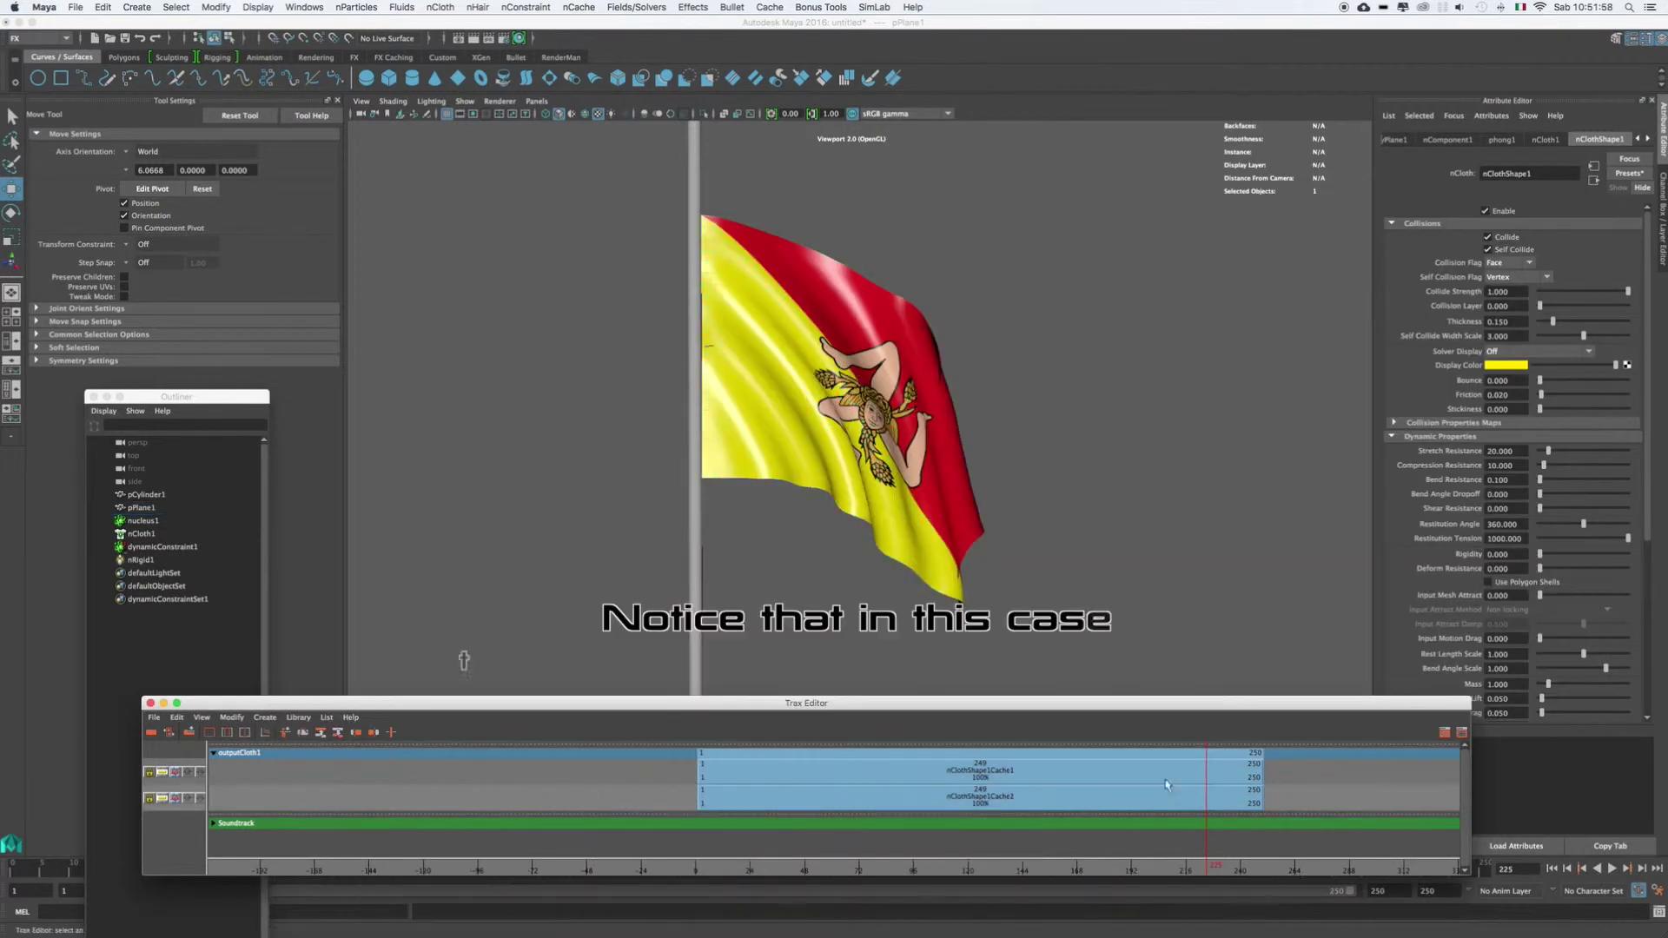
Step: Slide the upper cache clip earlier until it ends at frame 25, overlapping the lower clip's start, and scrub through the overlap
left_click(893, 774)
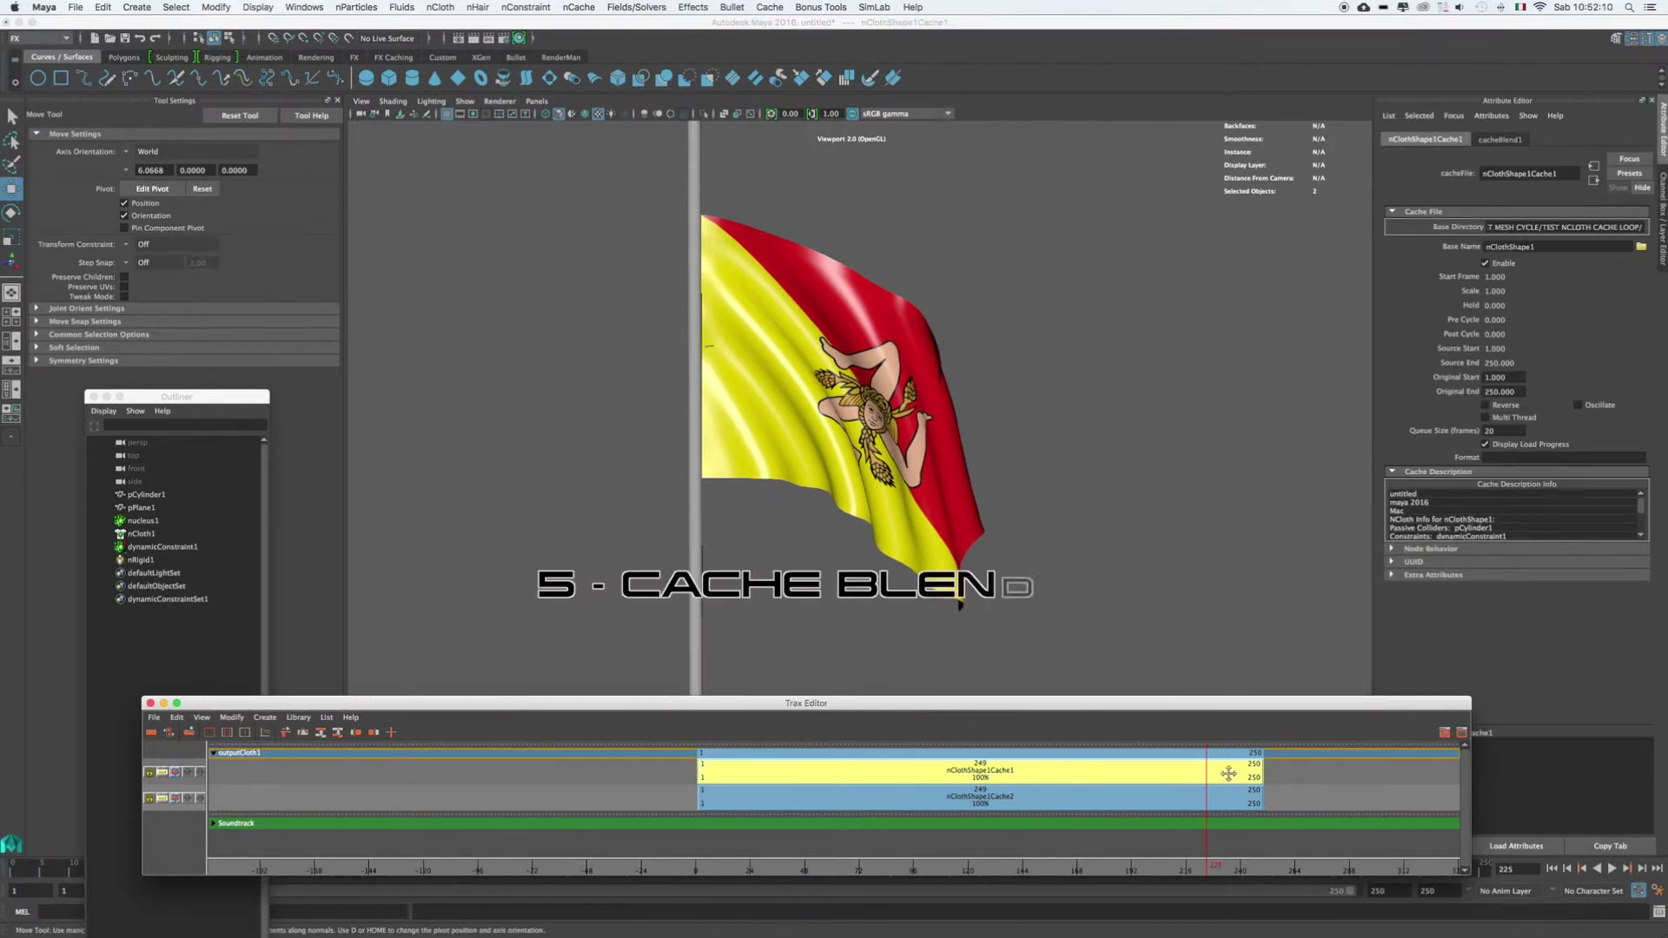
left_click_drag(1228, 775, 1009, 780)
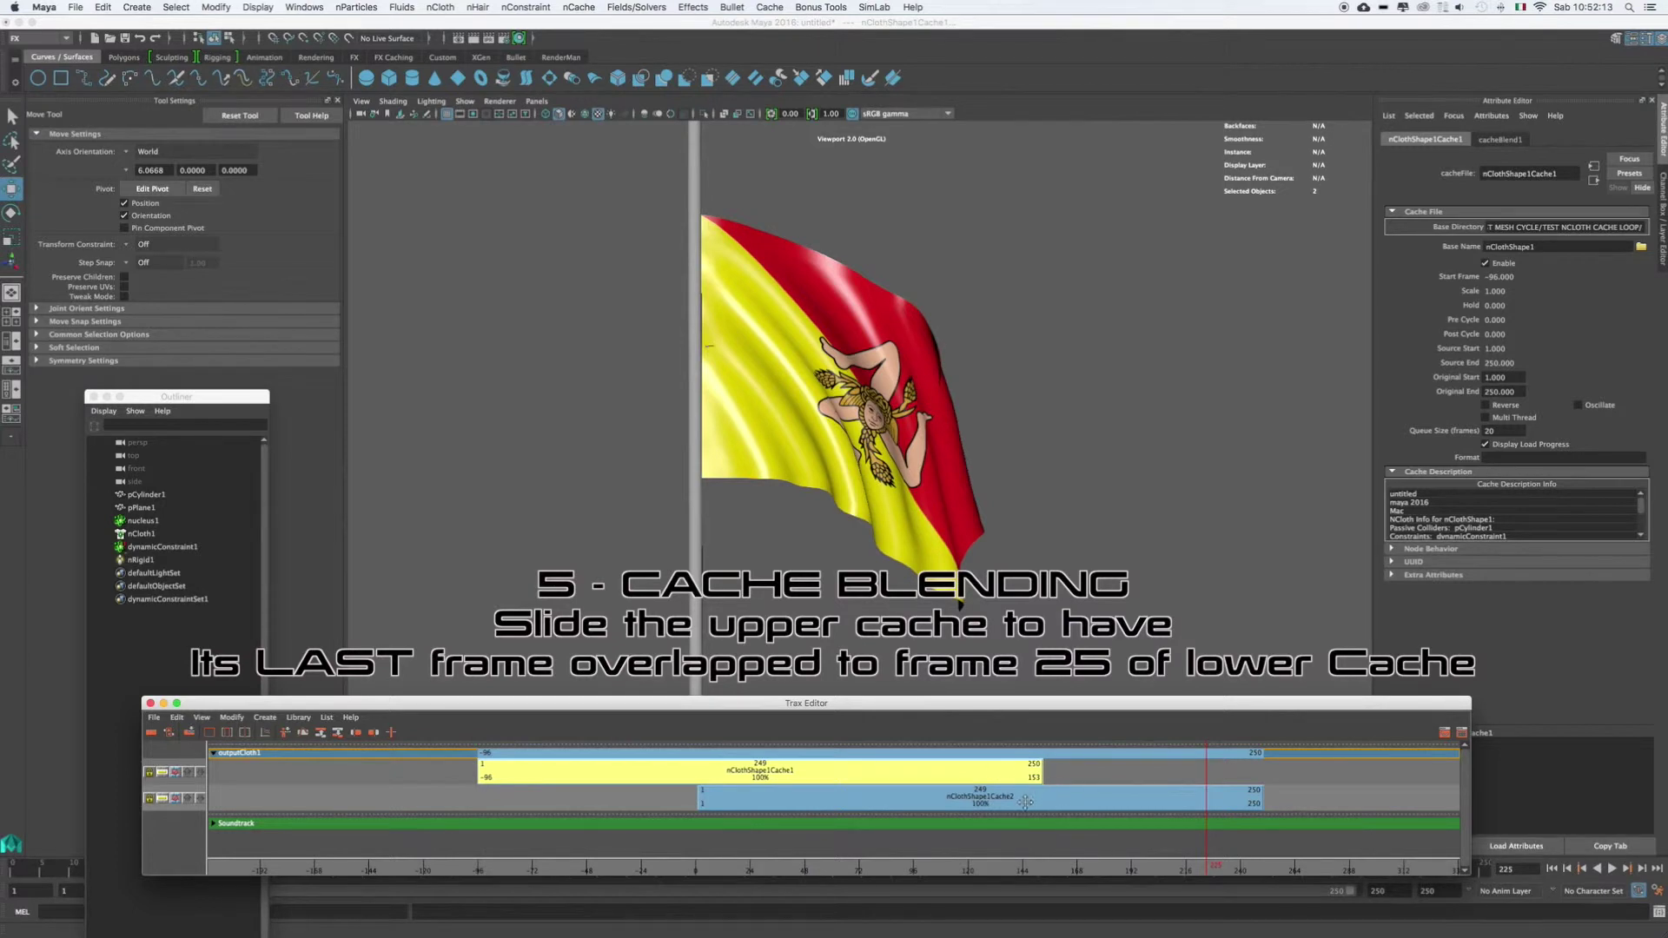
left_click_drag(997, 772, 682, 769)
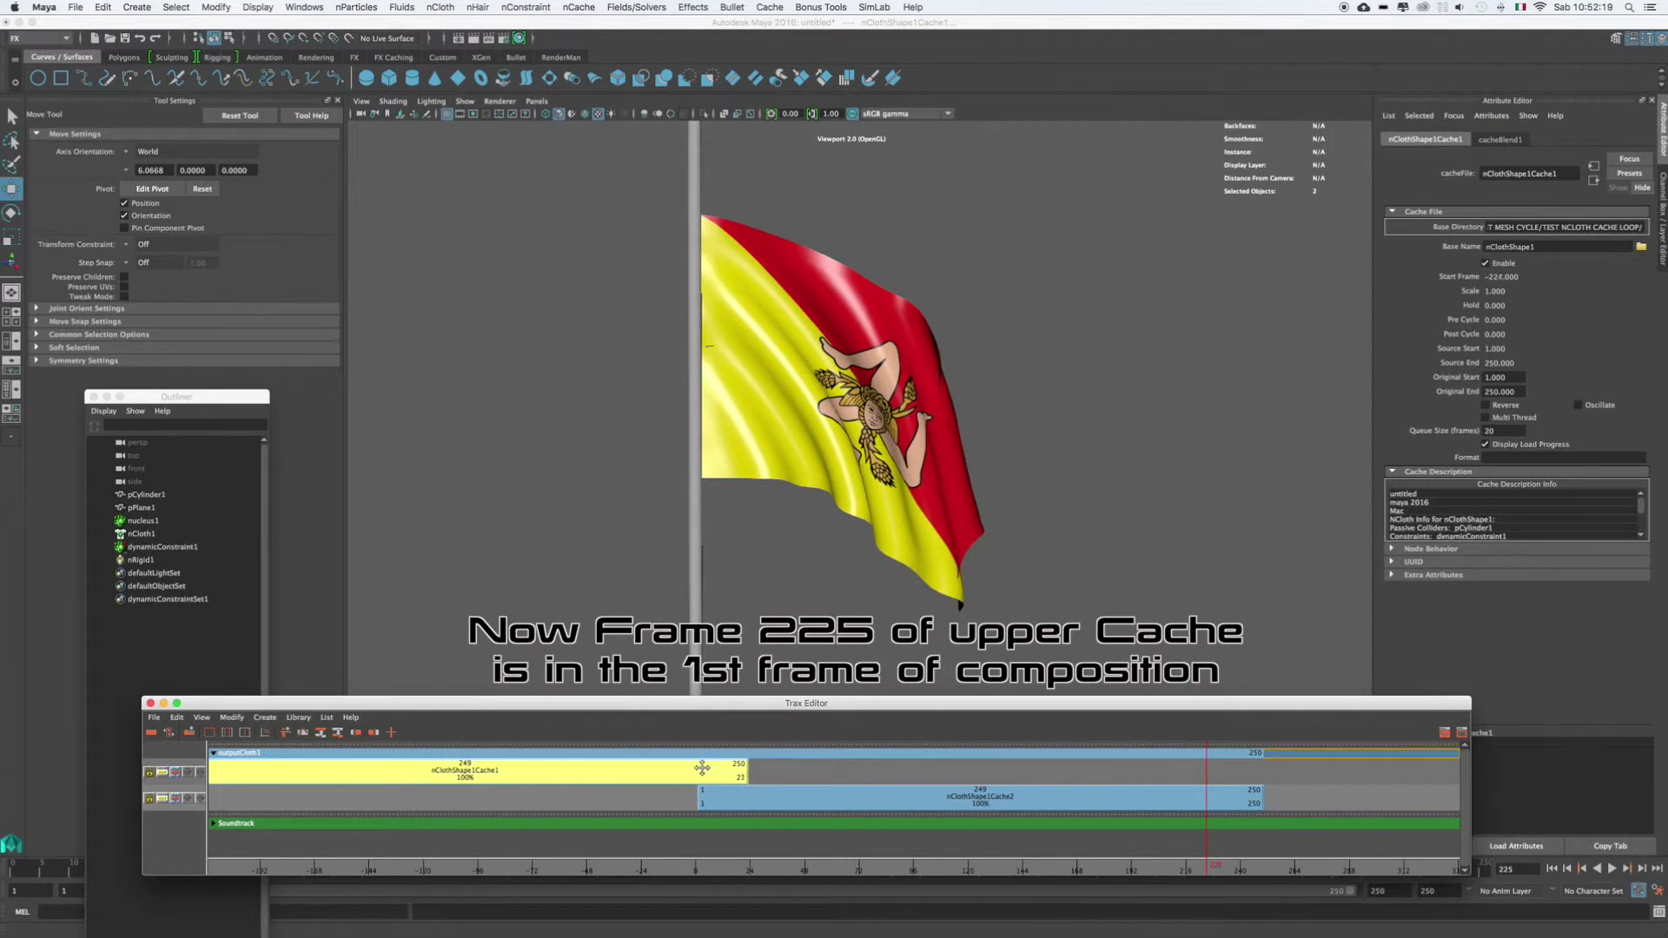
left_click_drag(682, 769, 701, 768)
left_click(747, 862)
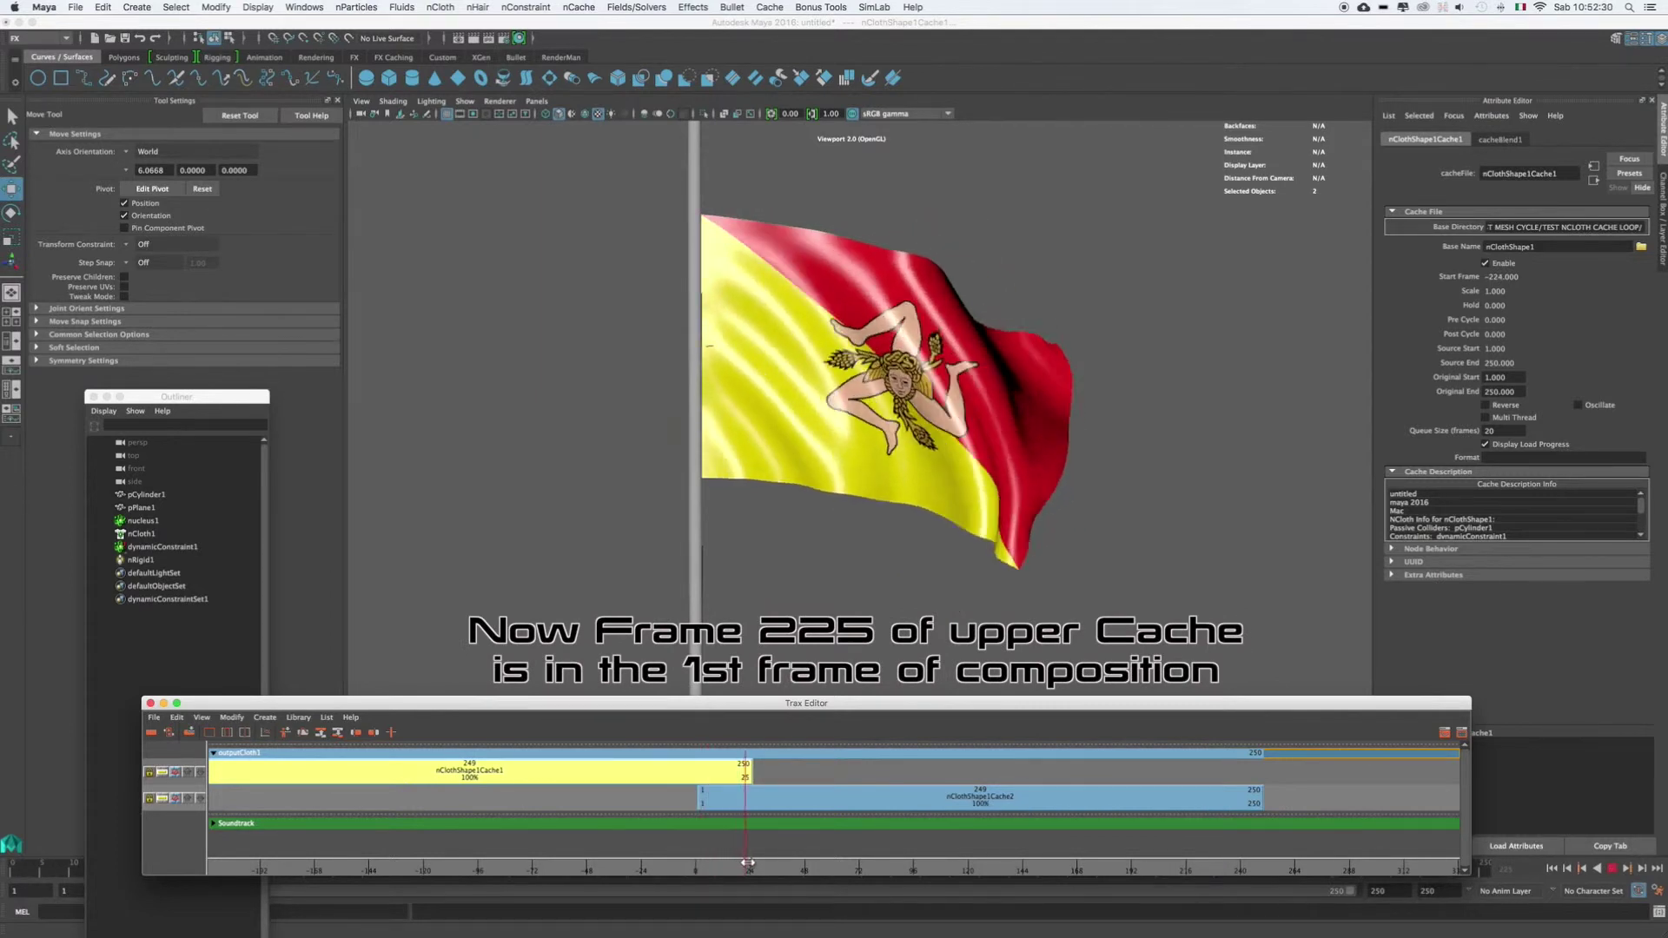
left_click_drag(748, 863, 815, 862)
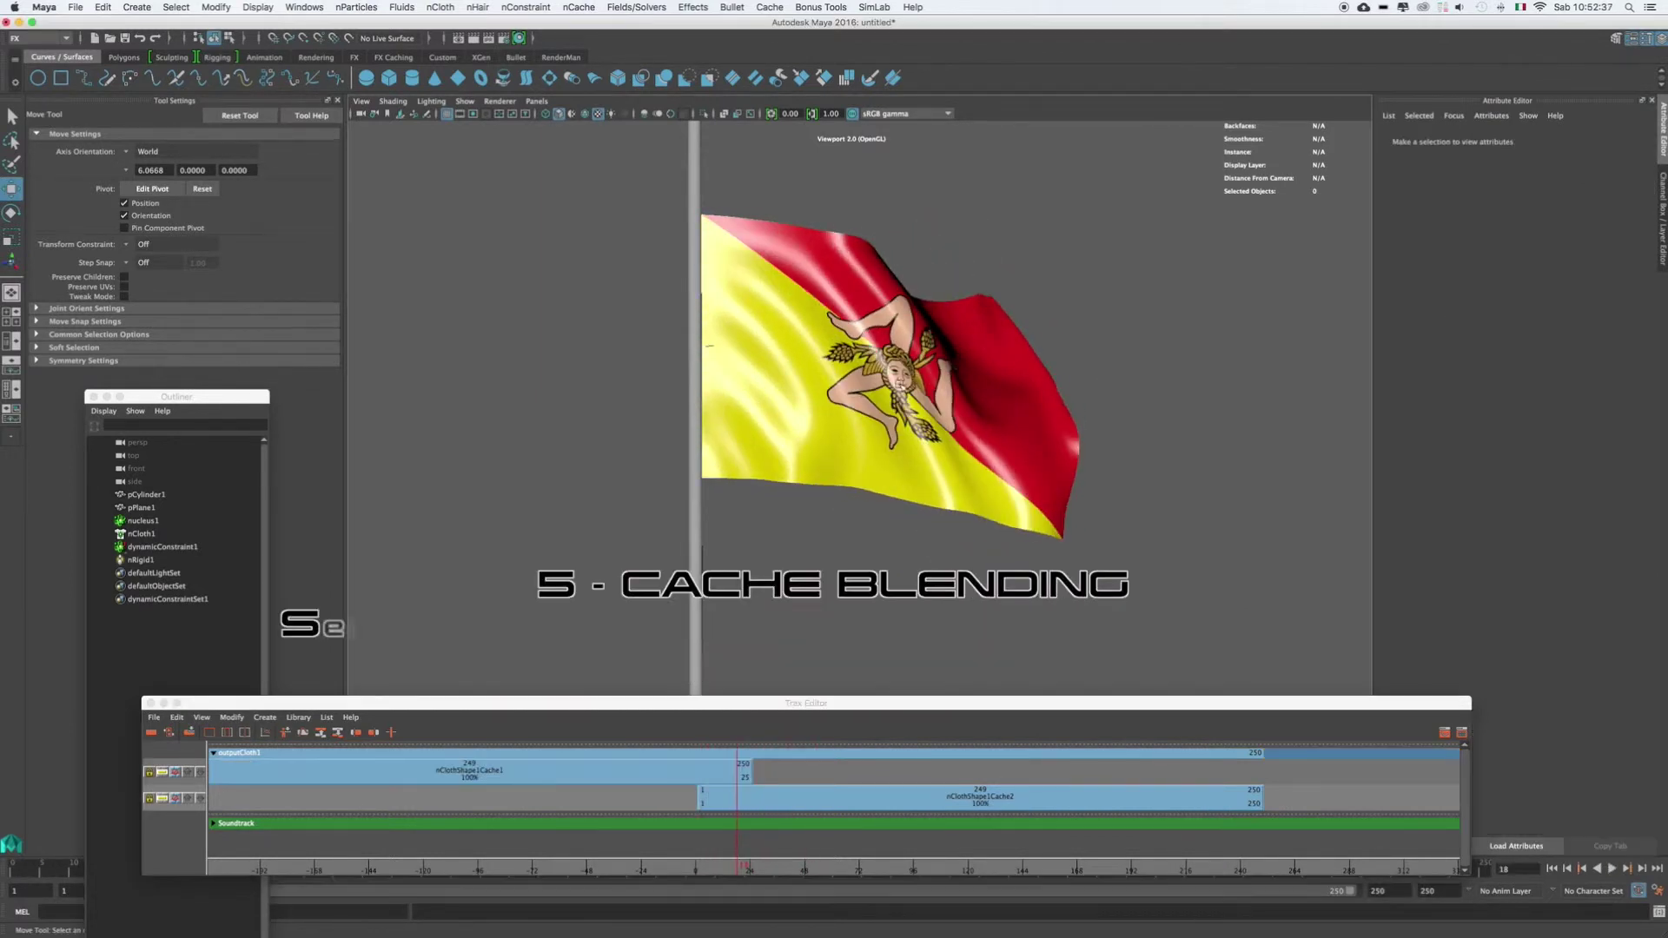
Step: Open the flag's cacheBlend1 attributes and try different input weights, ending with nClothShape1Cache1 at 0 and nClothShape1Cache2 at 1
left_click(1647, 139)
left_click(1647, 139)
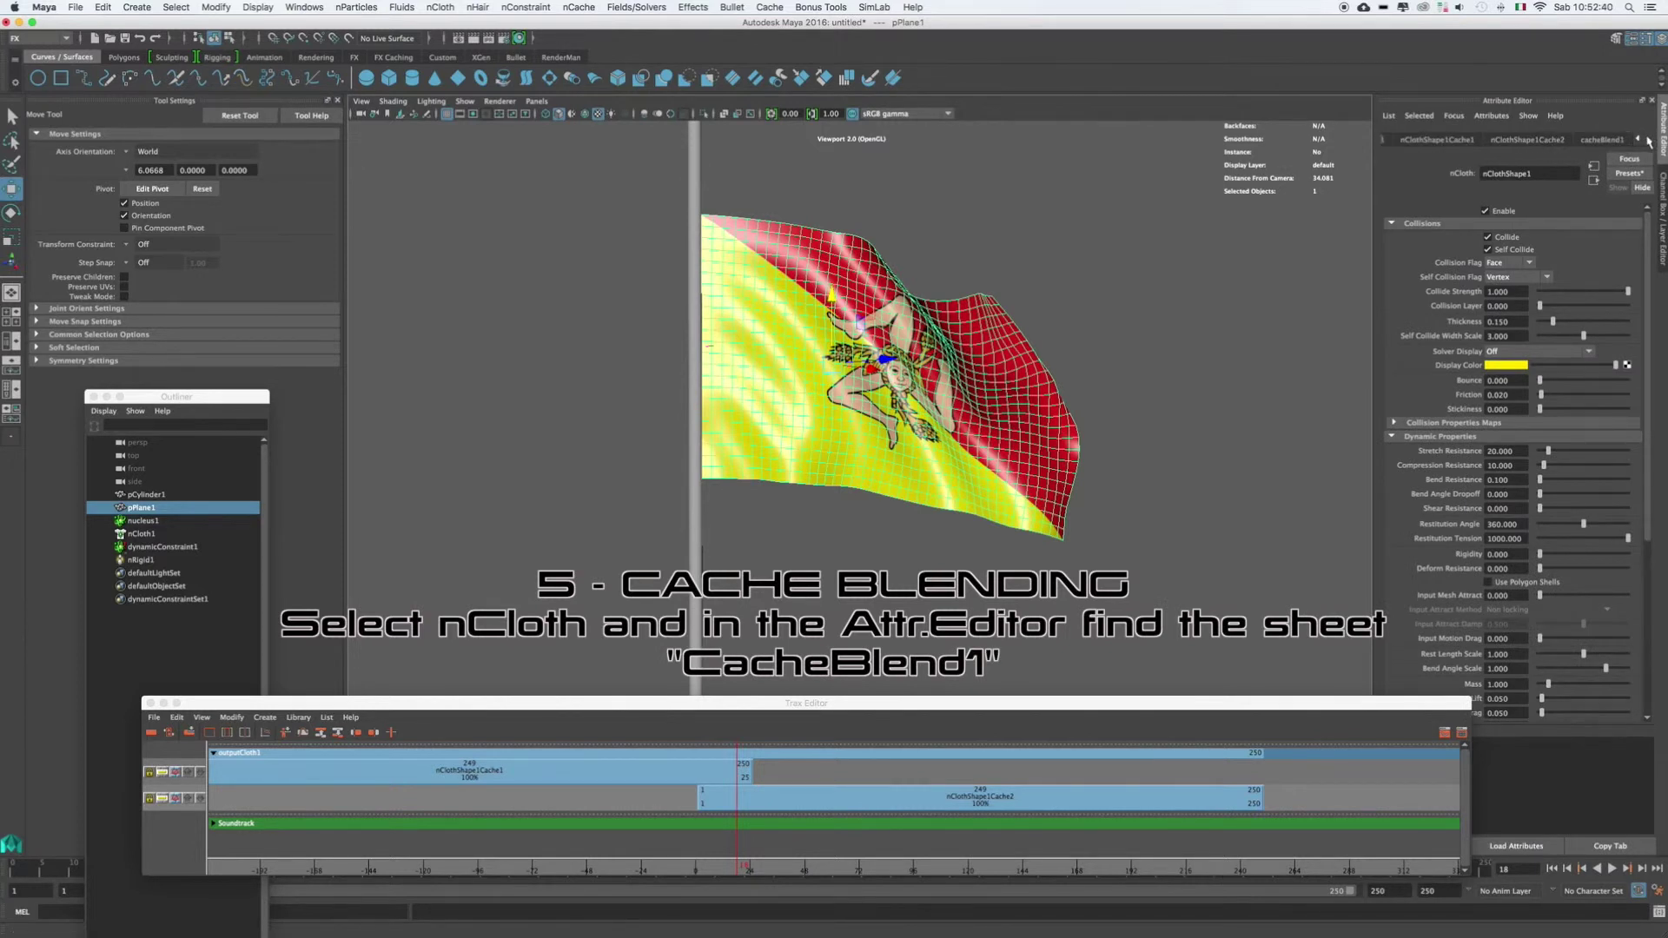
left_click(1604, 140)
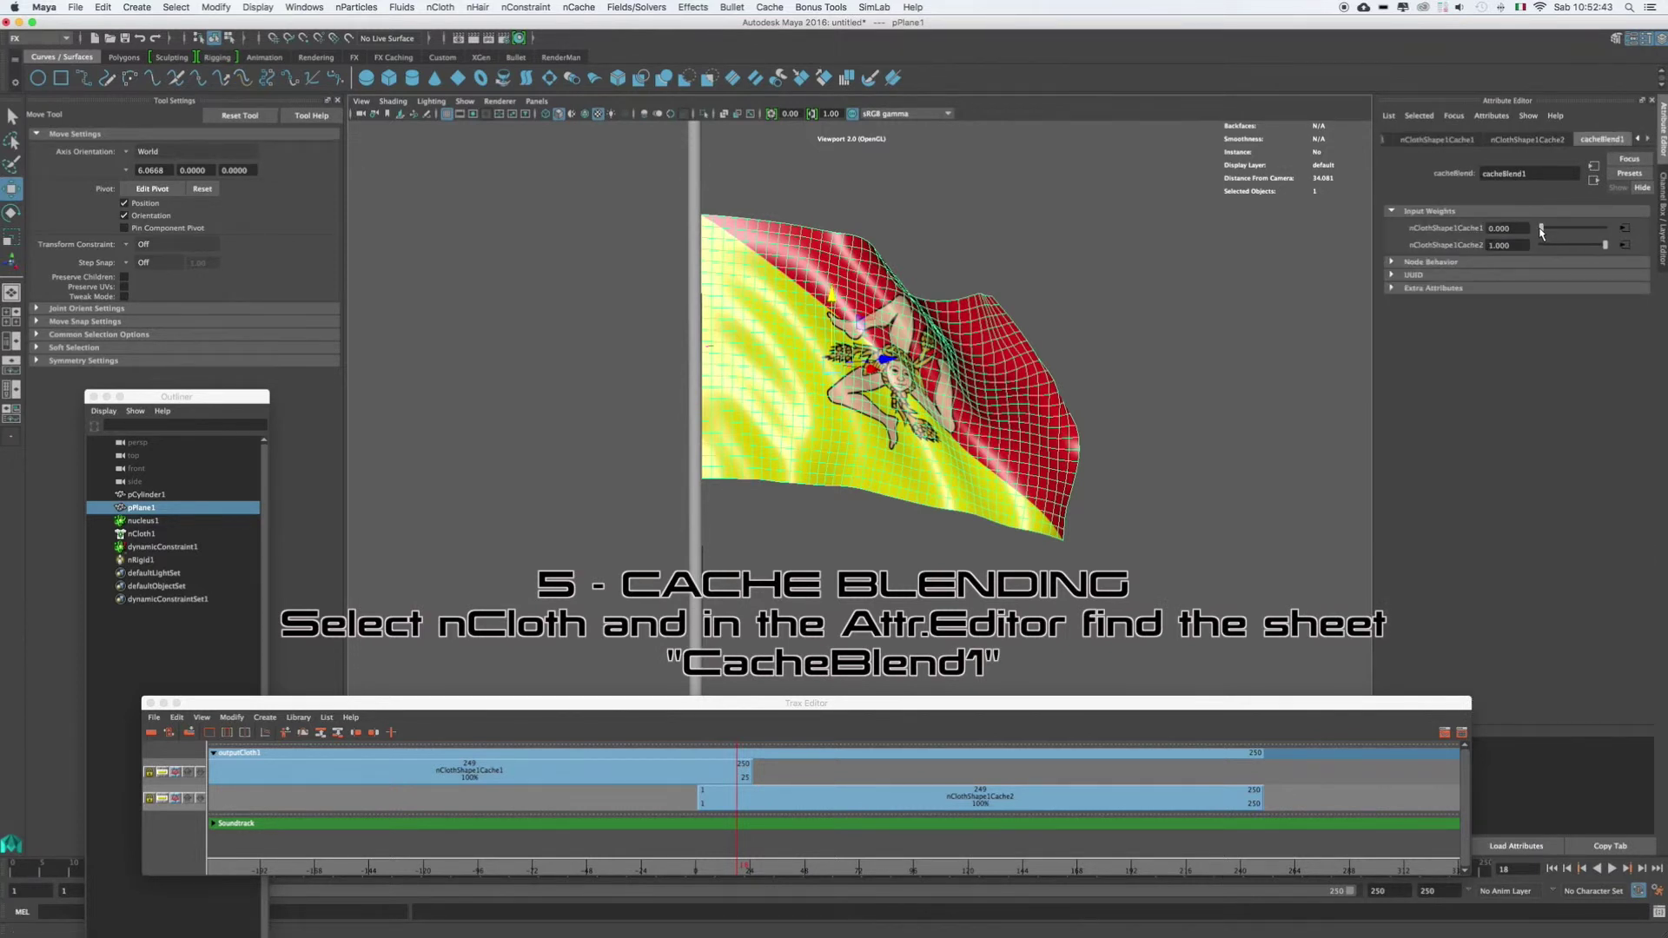
left_click_drag(1542, 232, 1501, 255)
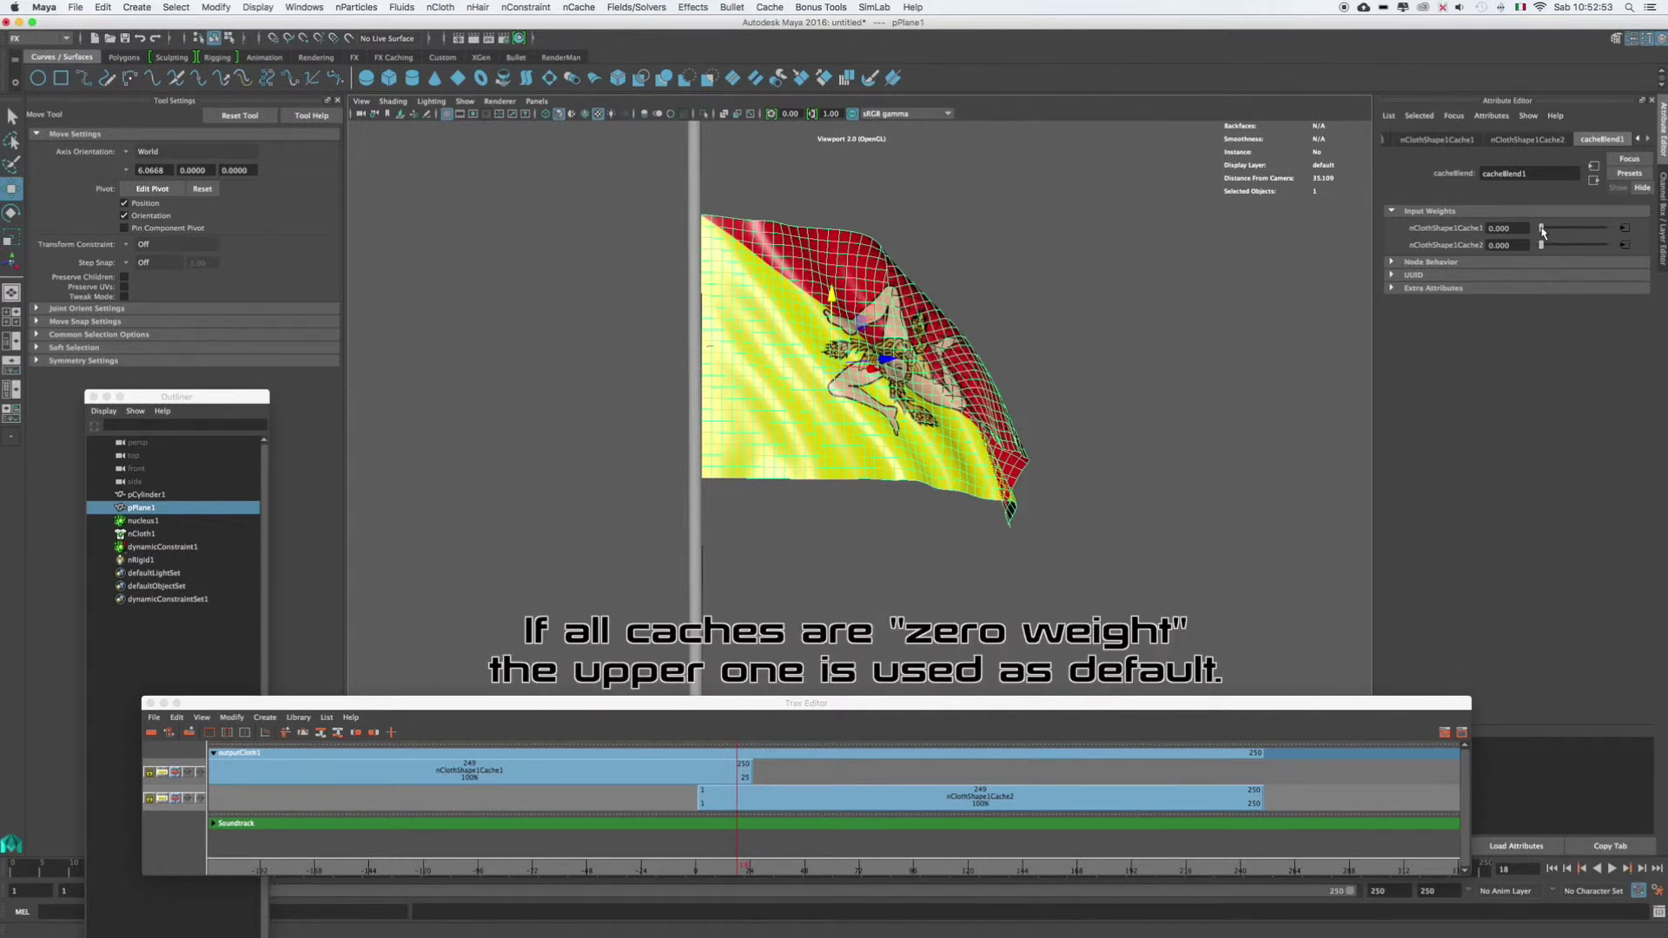
left_click_drag(1543, 251, 1555, 251)
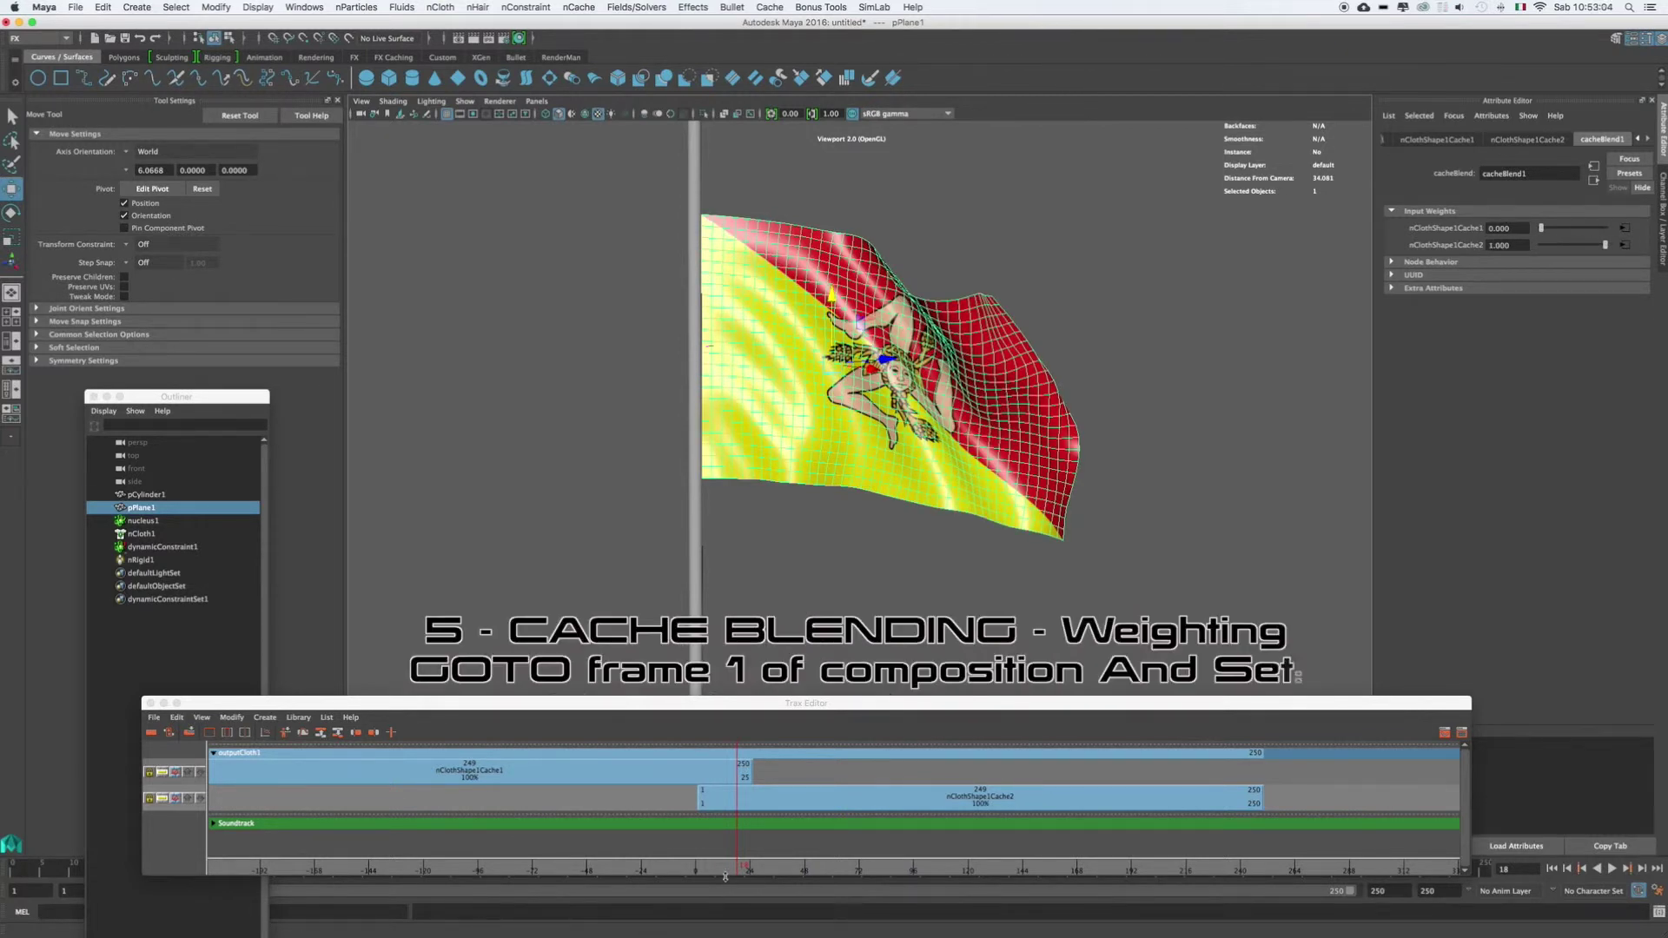
Step: At frame 1, set the nClothShape1Cache1 weight to 1 and the nClothShape1Cache2 weight to 0, and key both
left_click_drag(736, 799, 696, 798)
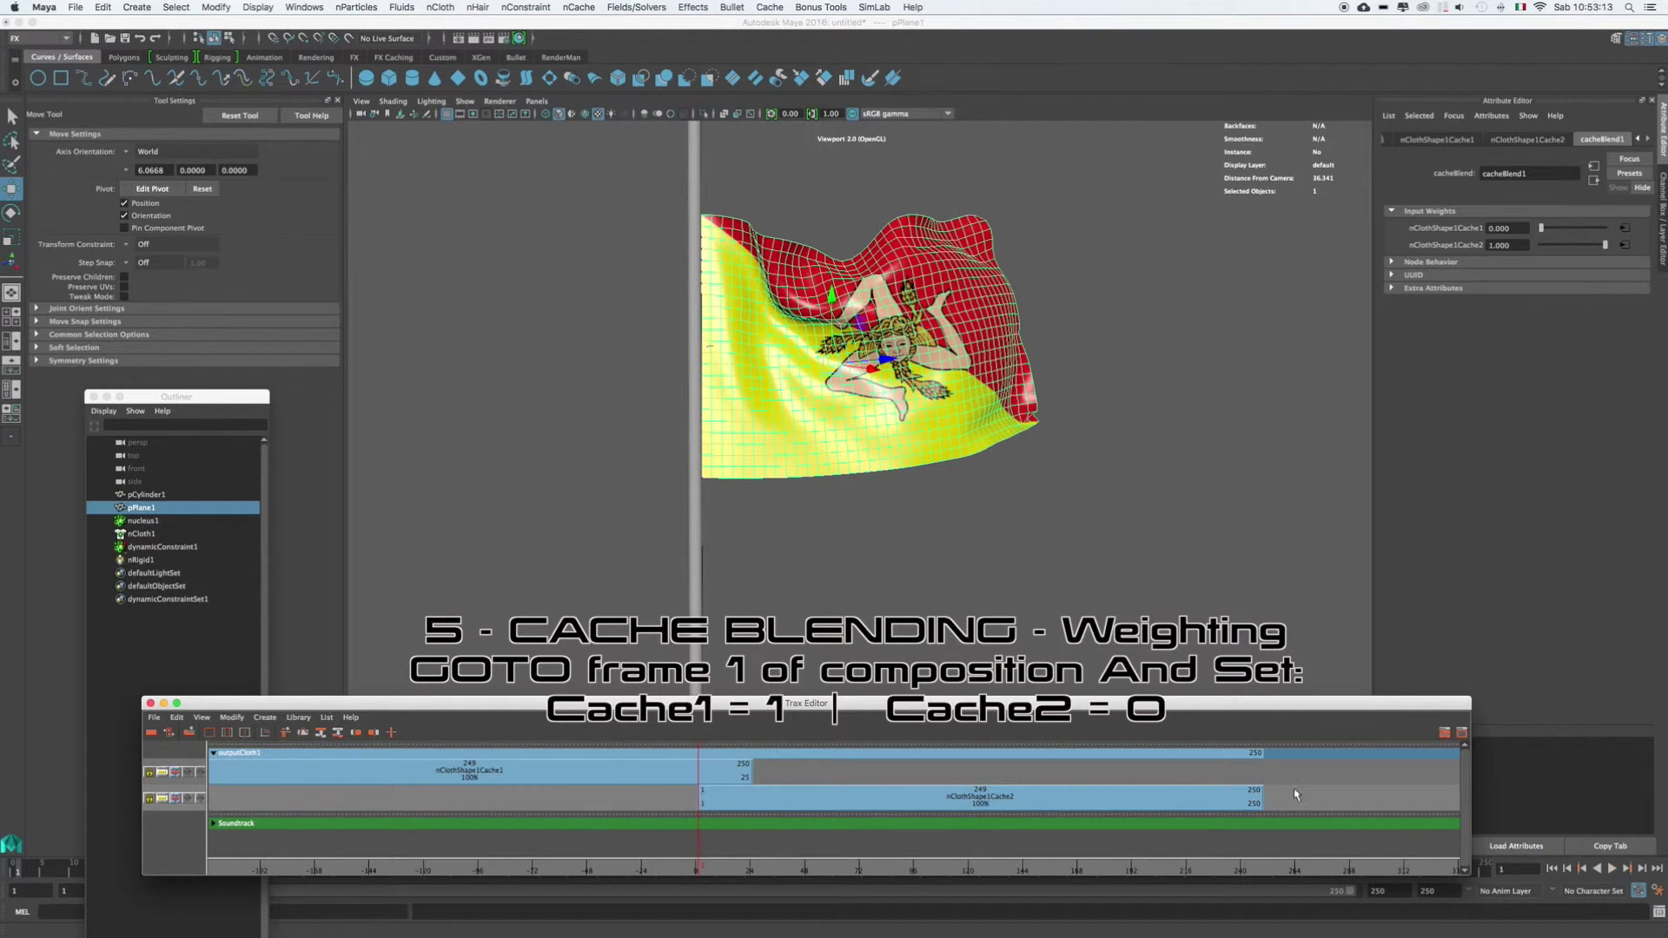
mouse_move(1541, 230)
left_mouse_down()
mouse_move(1649, 228)
mouse_move(1537, 245)
left_mouse_up()
right_click(1506, 244)
left_click(1515, 262)
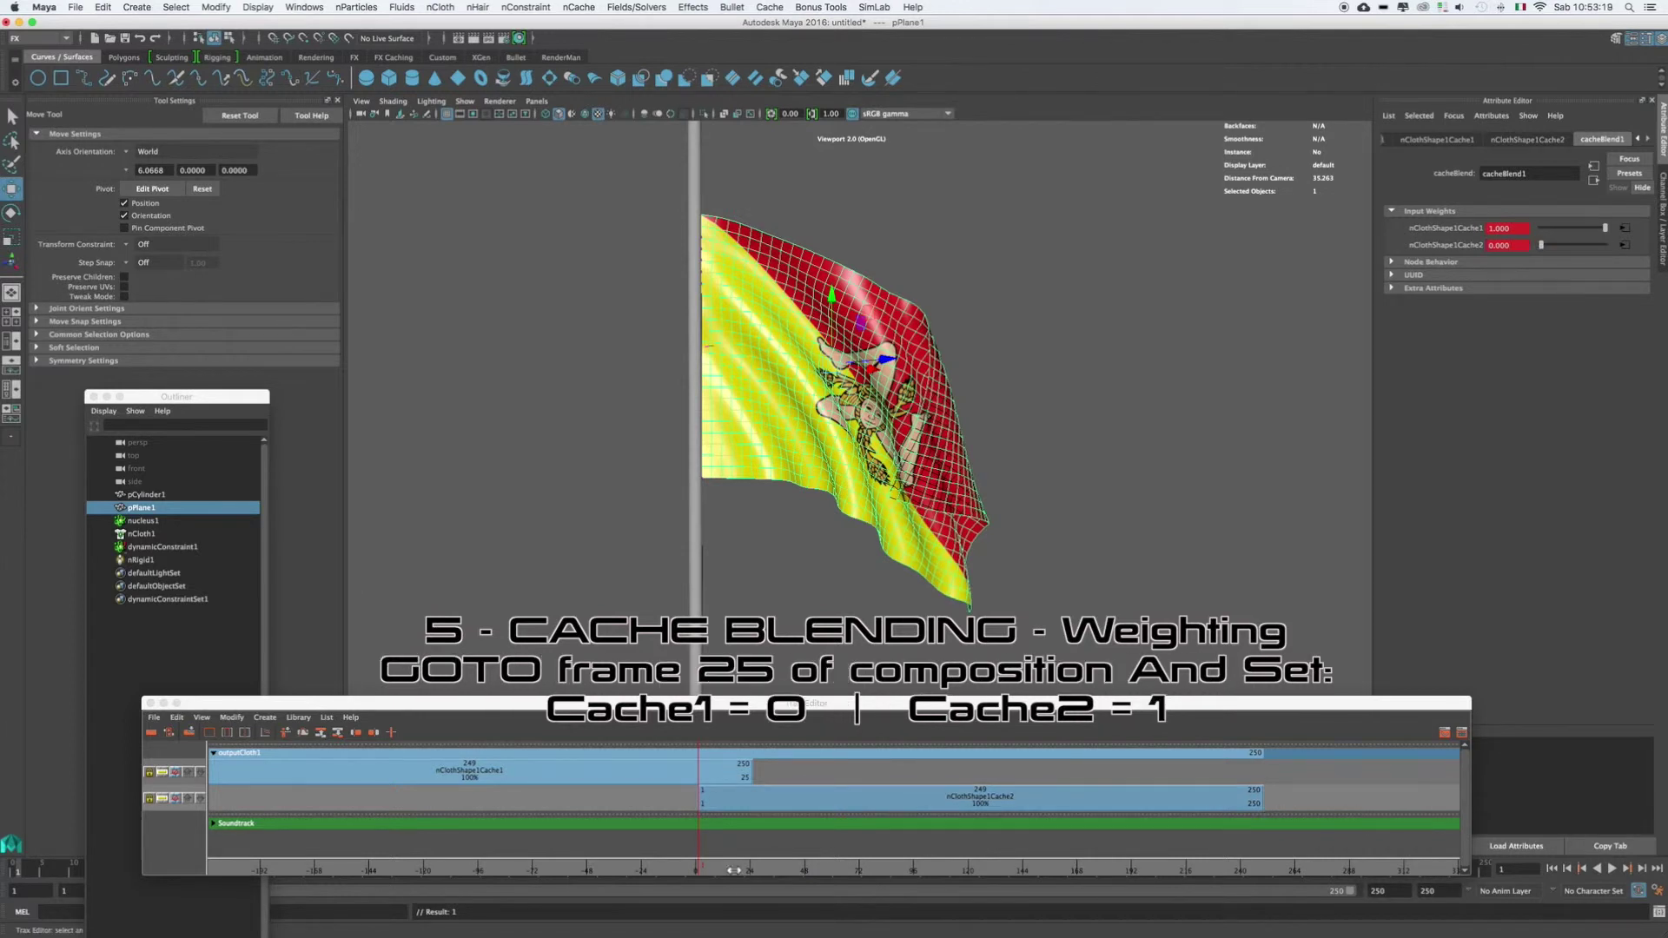
Step: At frame 25, set and key the nClothShape1Cache1 weight at 0 and the nClothShape1Cache2 weight at 1
left_click_drag(700, 871, 753, 876)
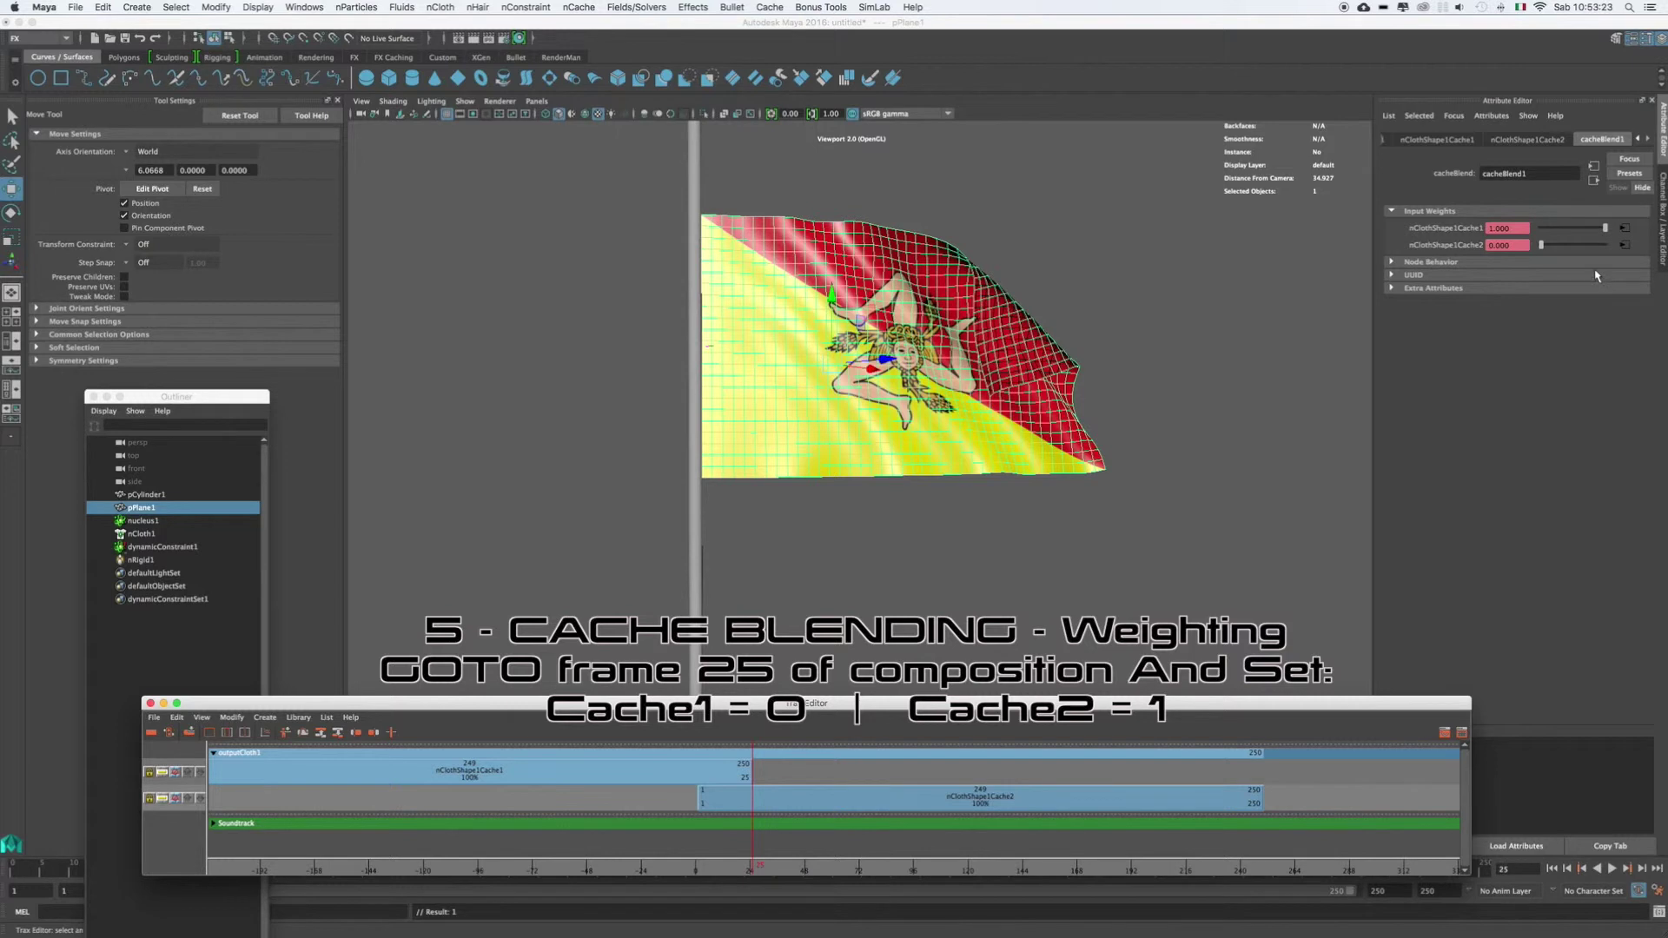
left_click_drag(1604, 228, 1543, 246)
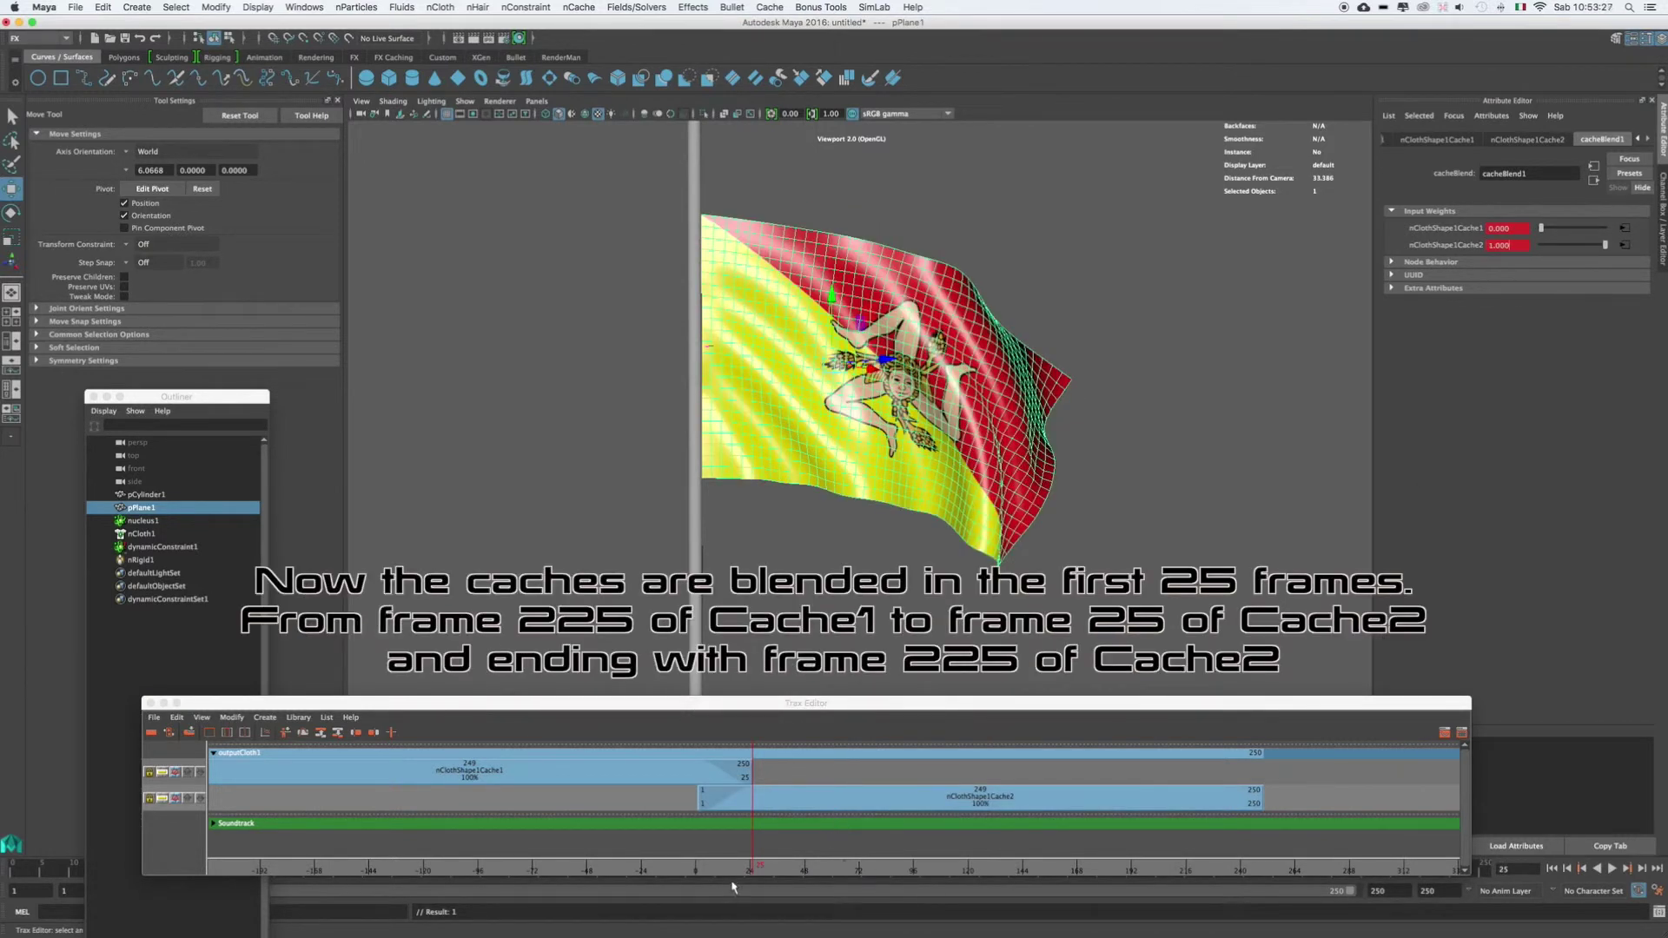
Step: Scrub through the blended overlap and play back the flag animation to check the transition between the caches
mouse_move(740, 869)
left_mouse_down()
mouse_move(688, 870)
mouse_move(731, 880)
left_mouse_up()
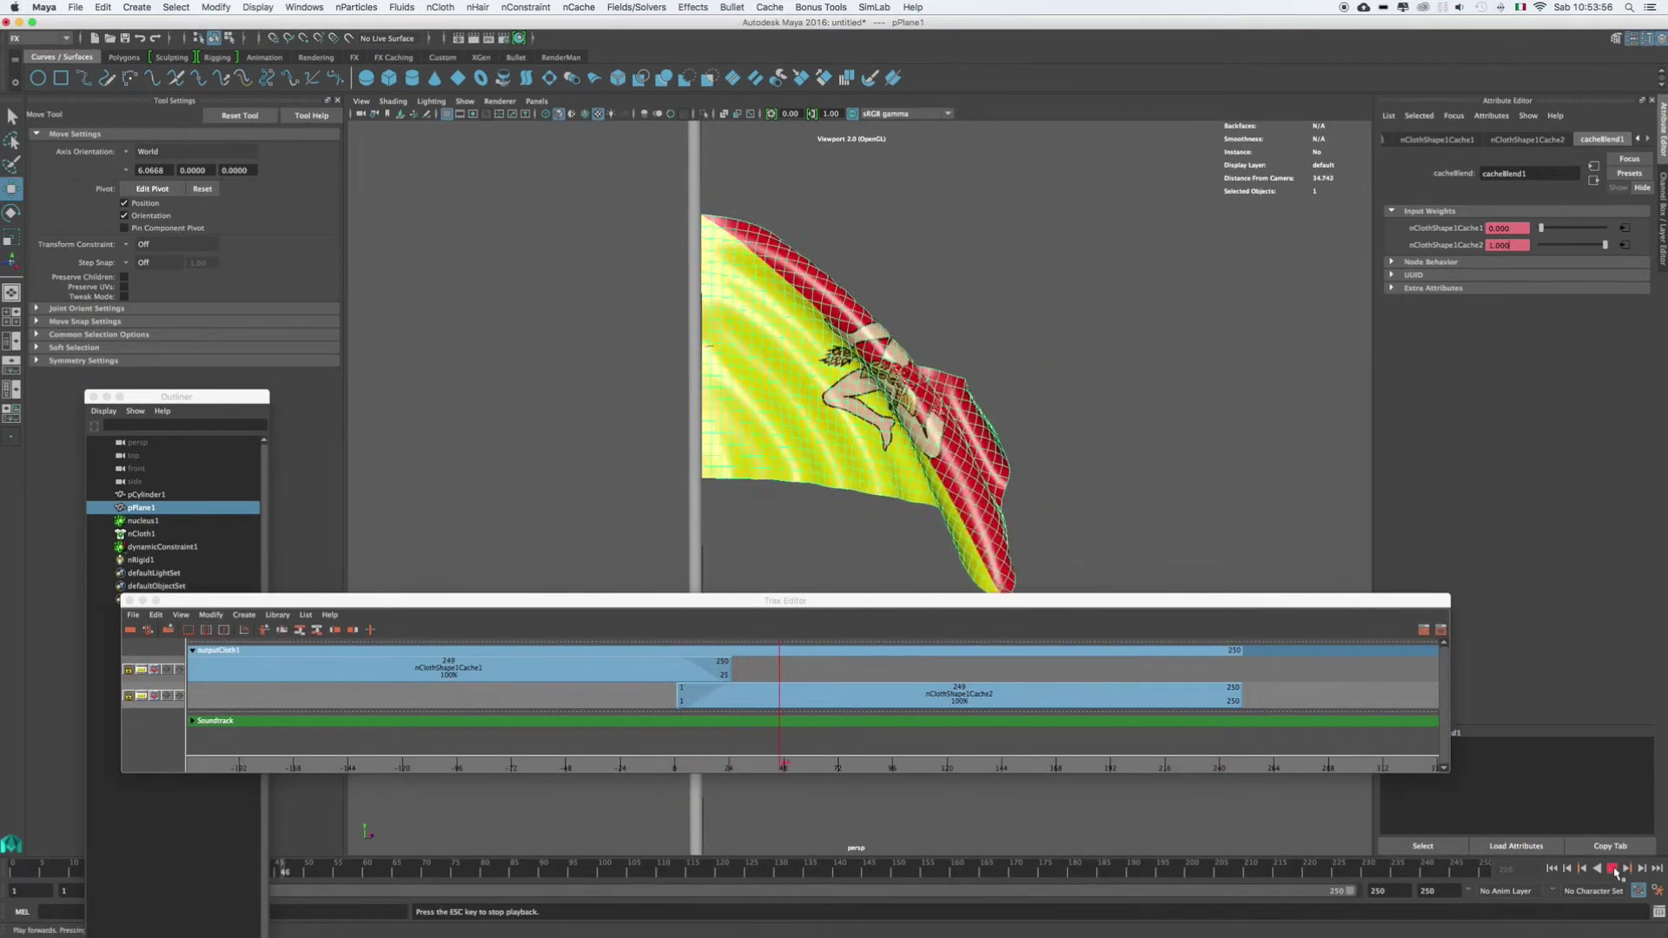
left_click_drag(1352, 880, 1332, 873)
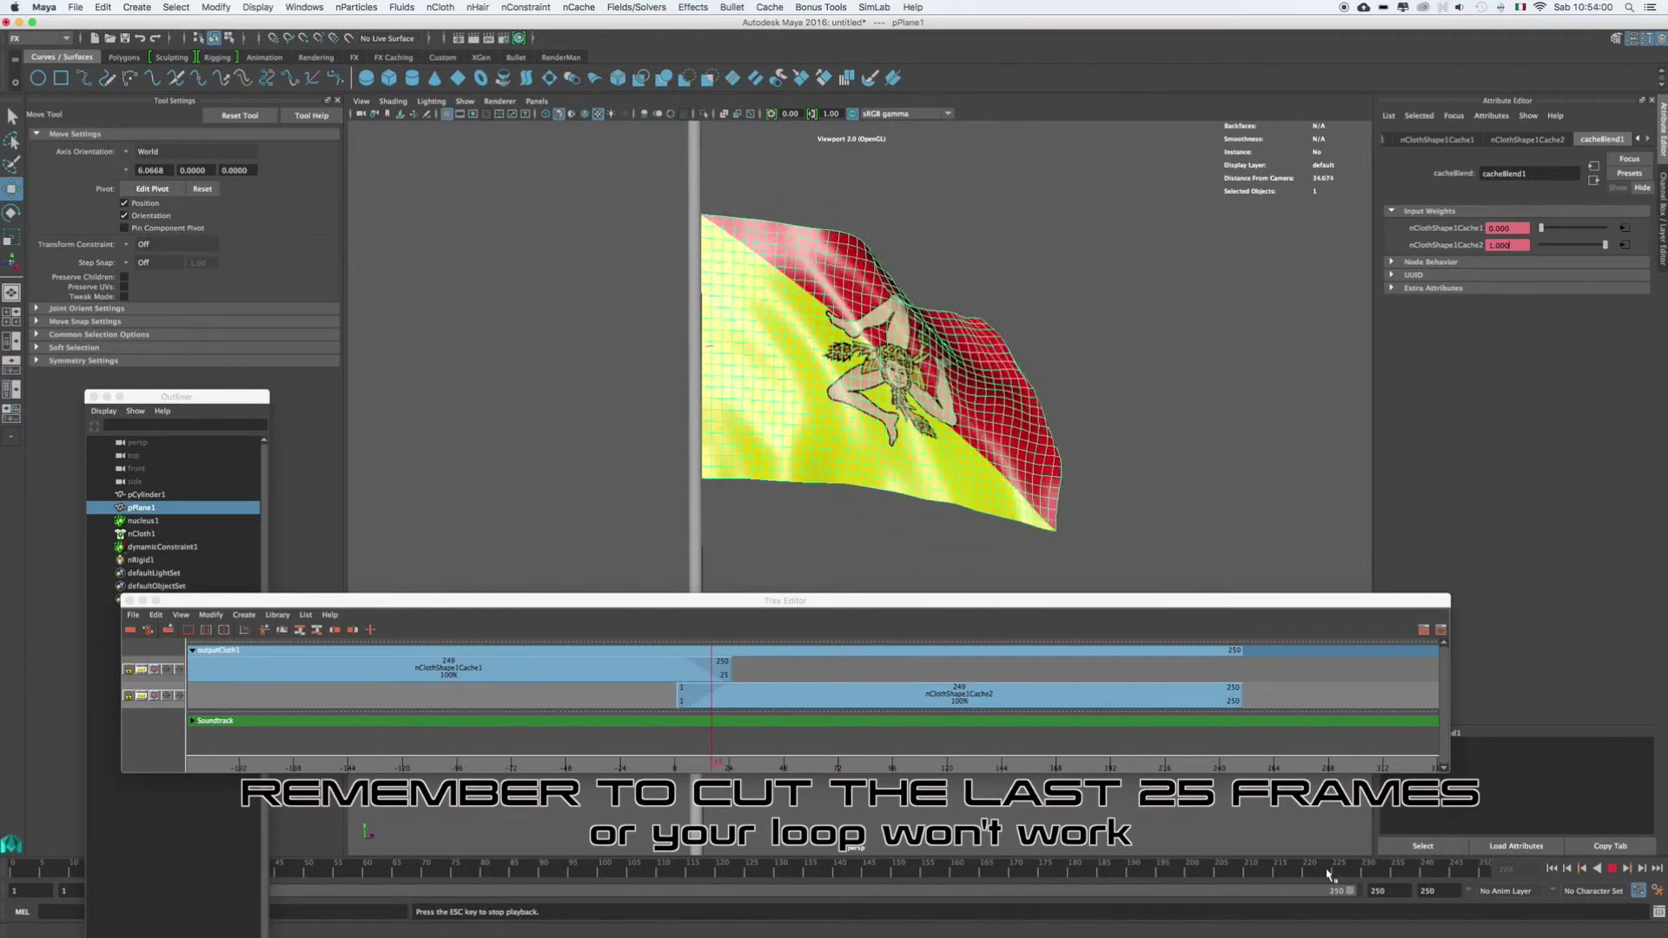
left_click(1605, 867)
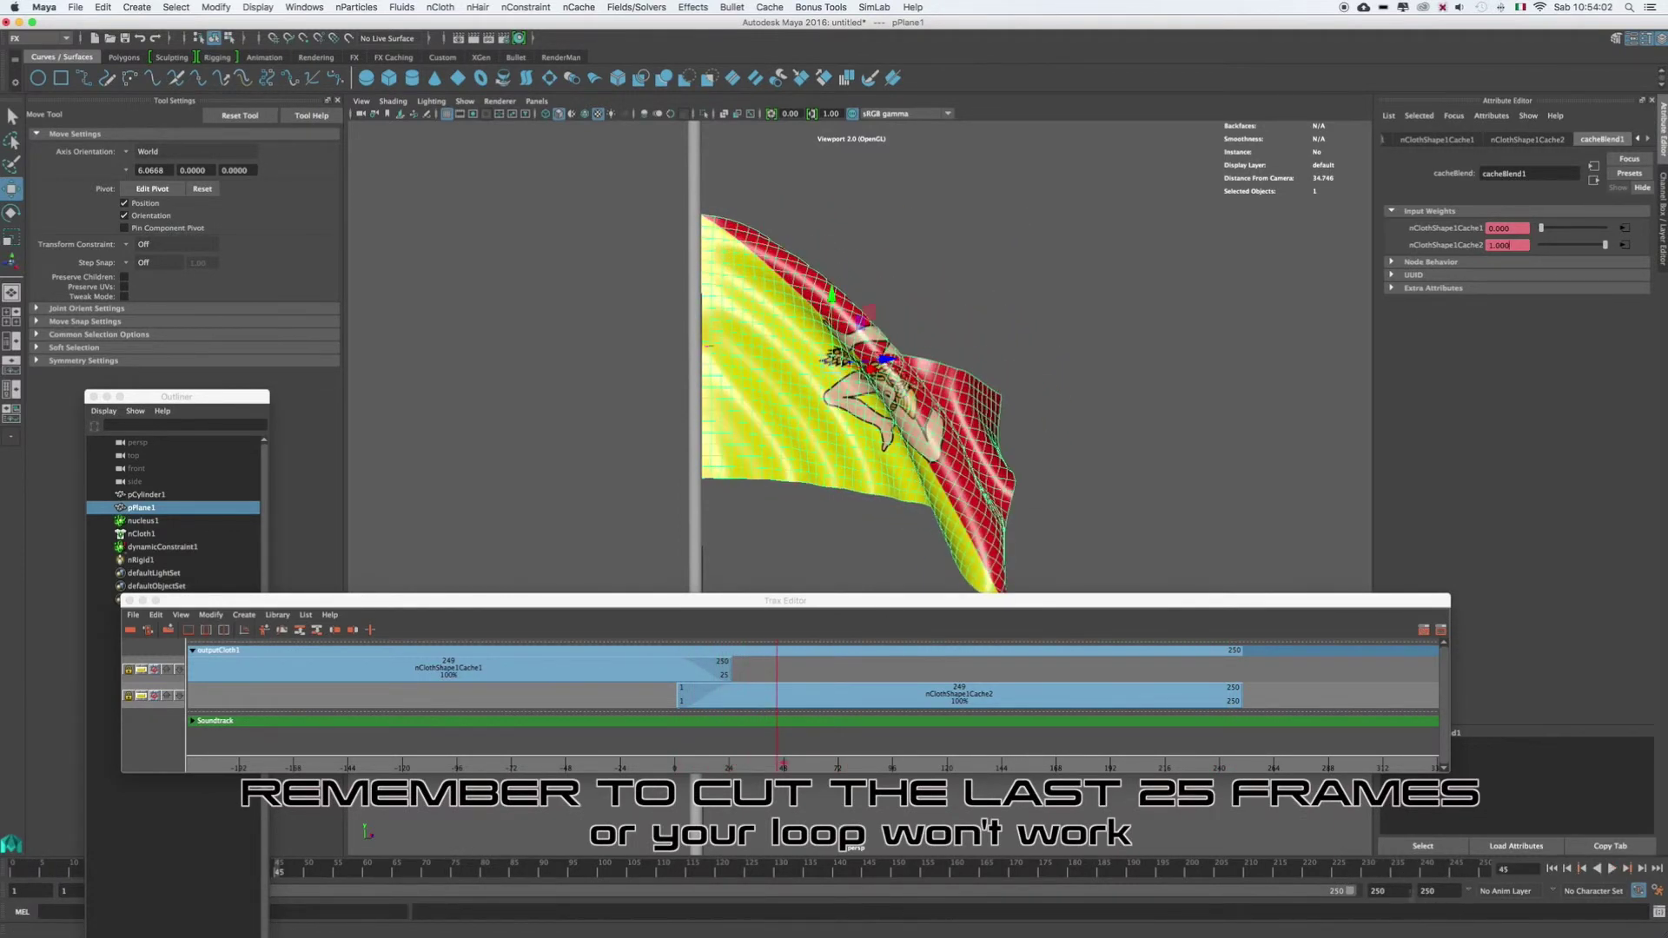
Step: Set both the playback end and the animation end to frame 225
type("225")
key("Tab")
type("22")
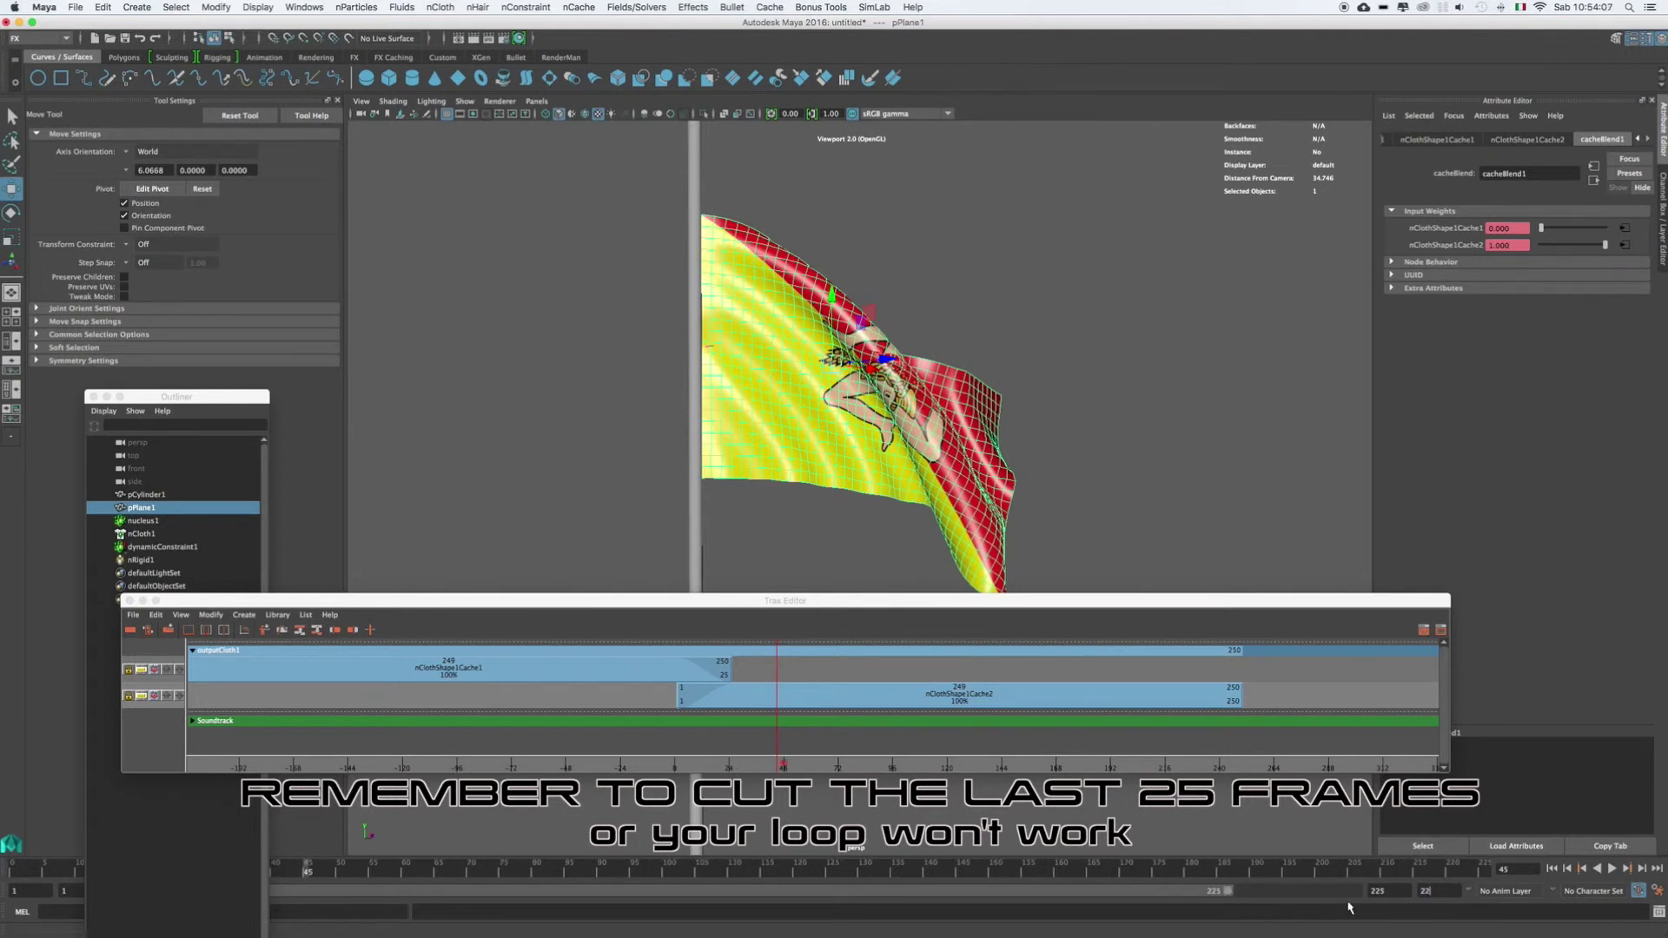
type("5")
key("Return")
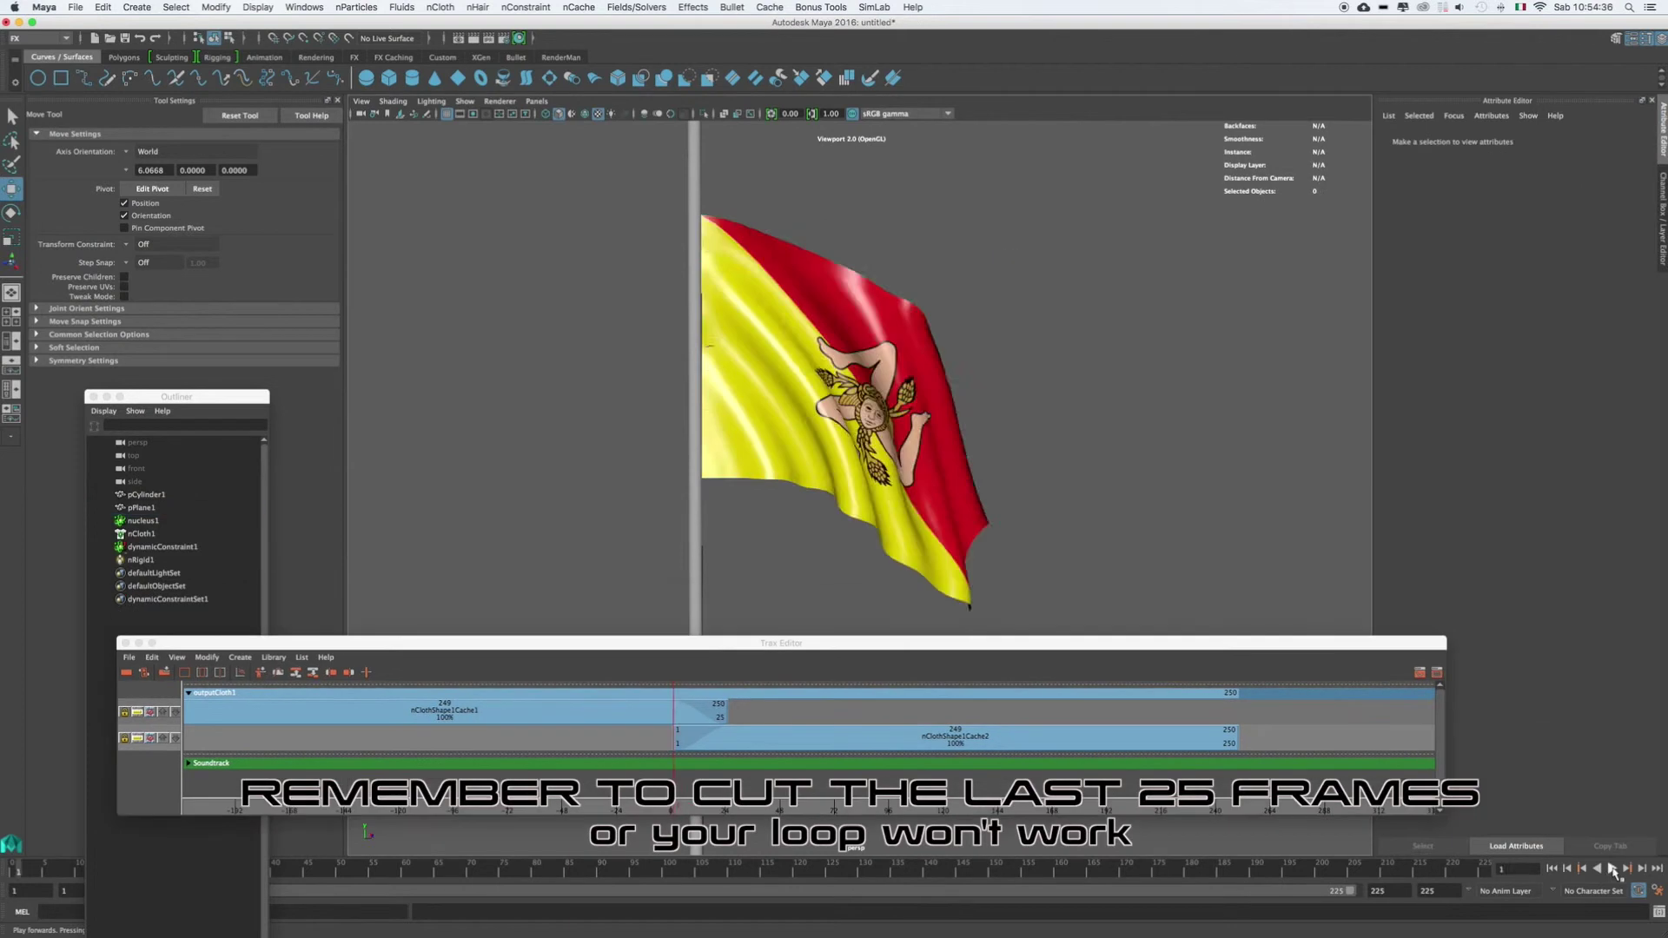
Step: Play the shortened flag loop and close the Outliner
left_click(1613, 867)
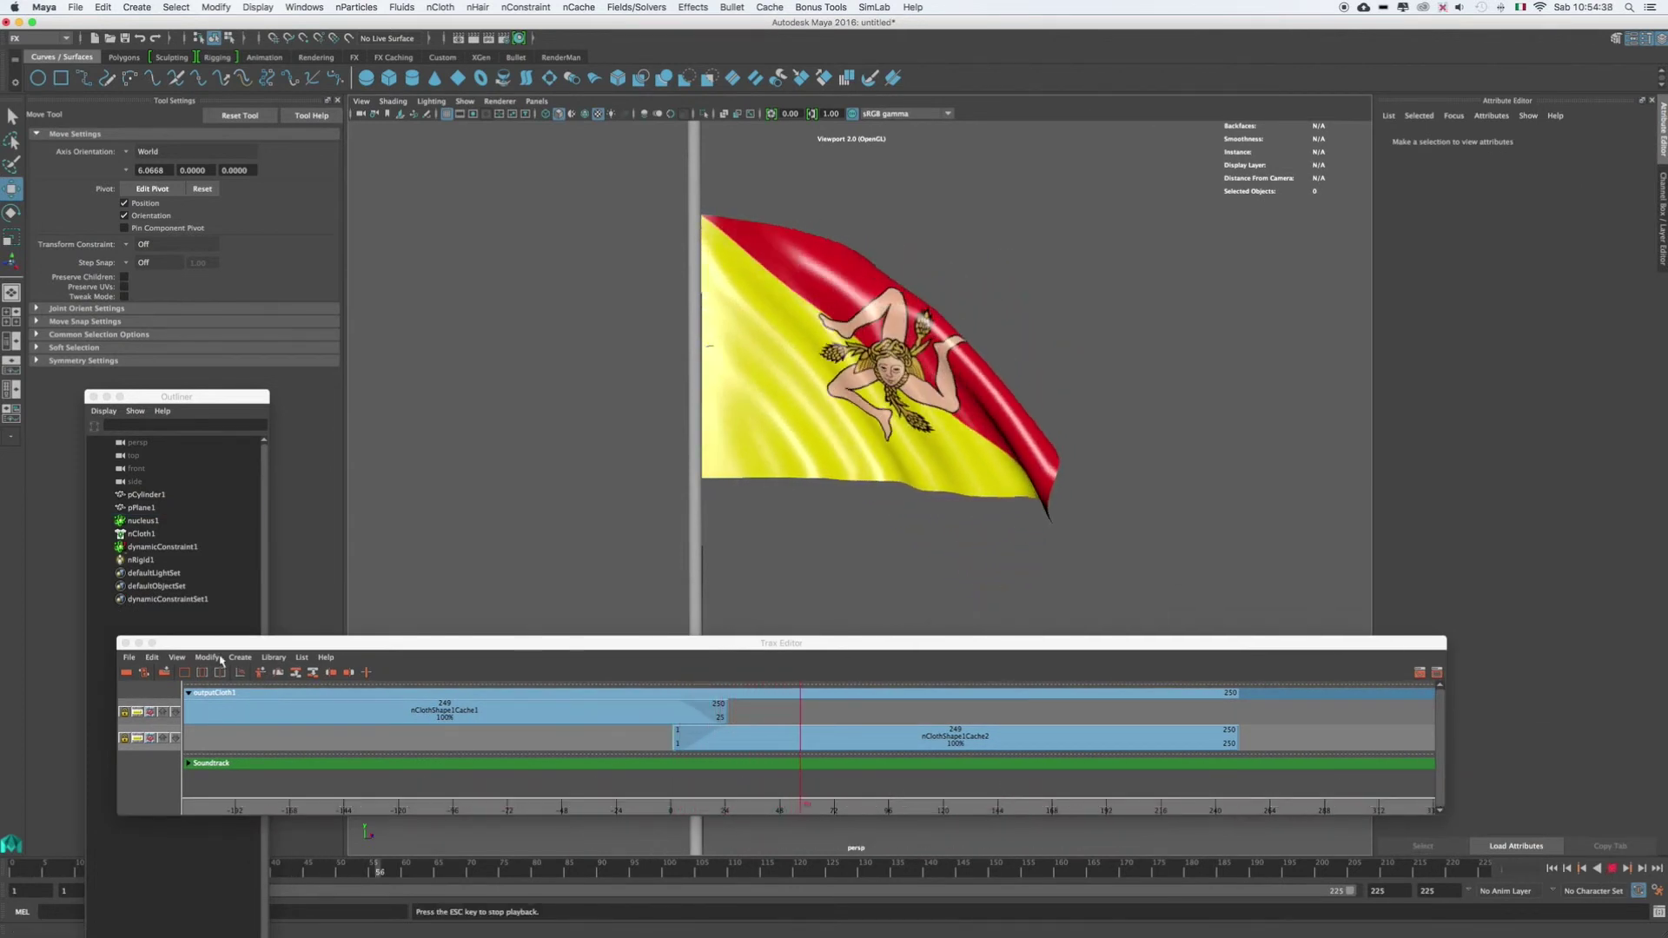
left_click(93, 397)
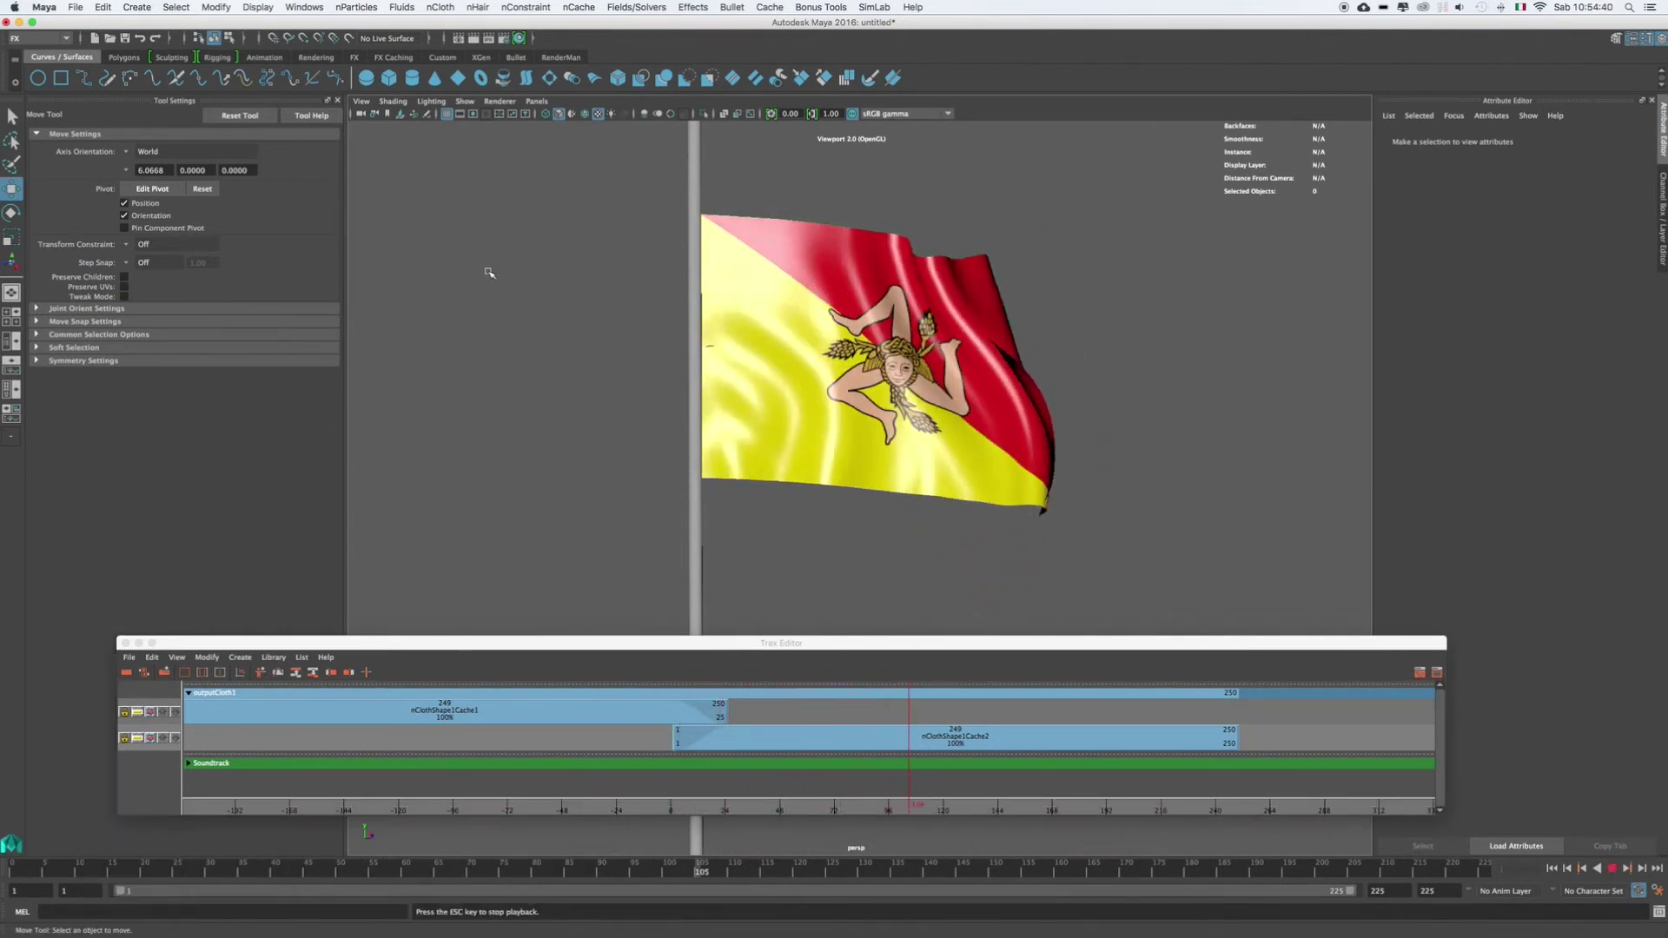